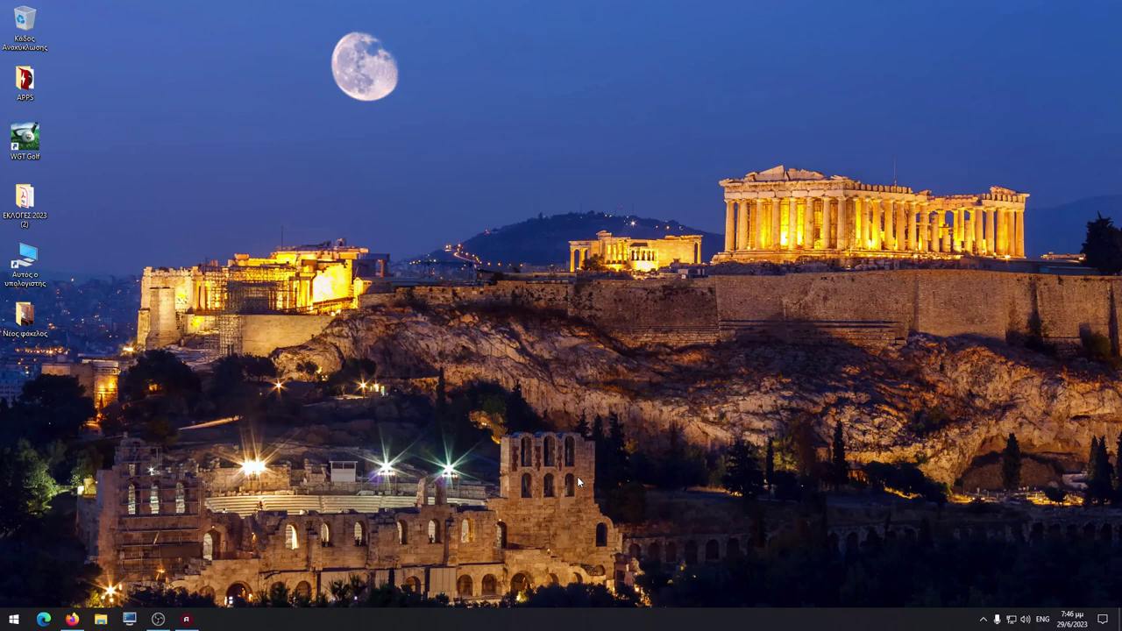
- Open the OBS project website from the browser's search results and look over its home page with the download options
left_click(72, 619)
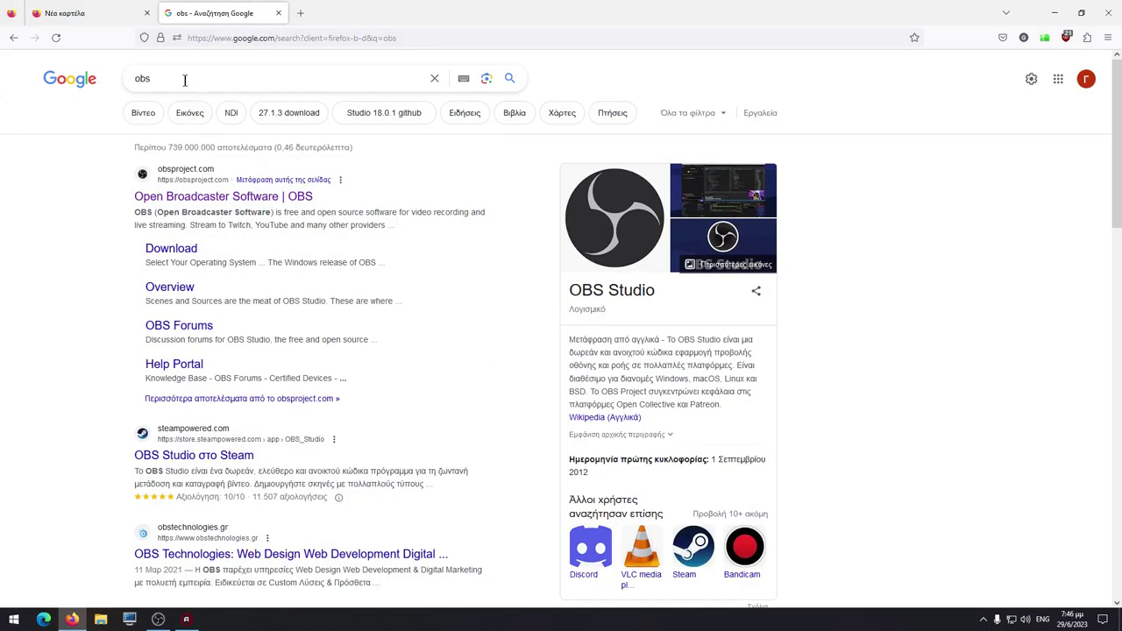
left_click(221, 198)
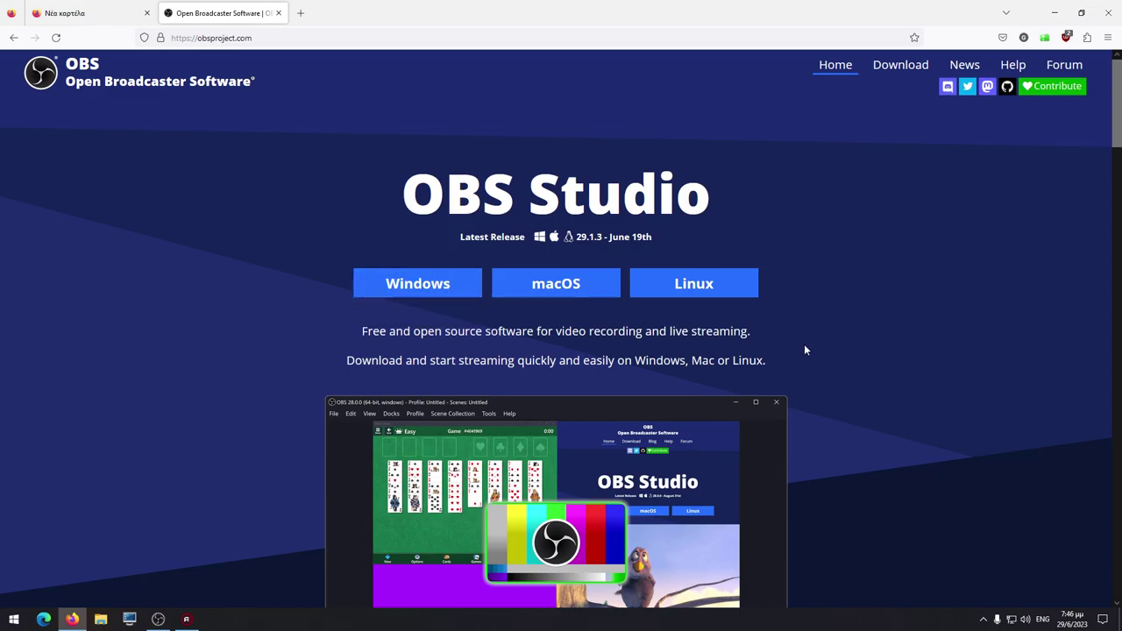
scroll(852, 369, "down", 5)
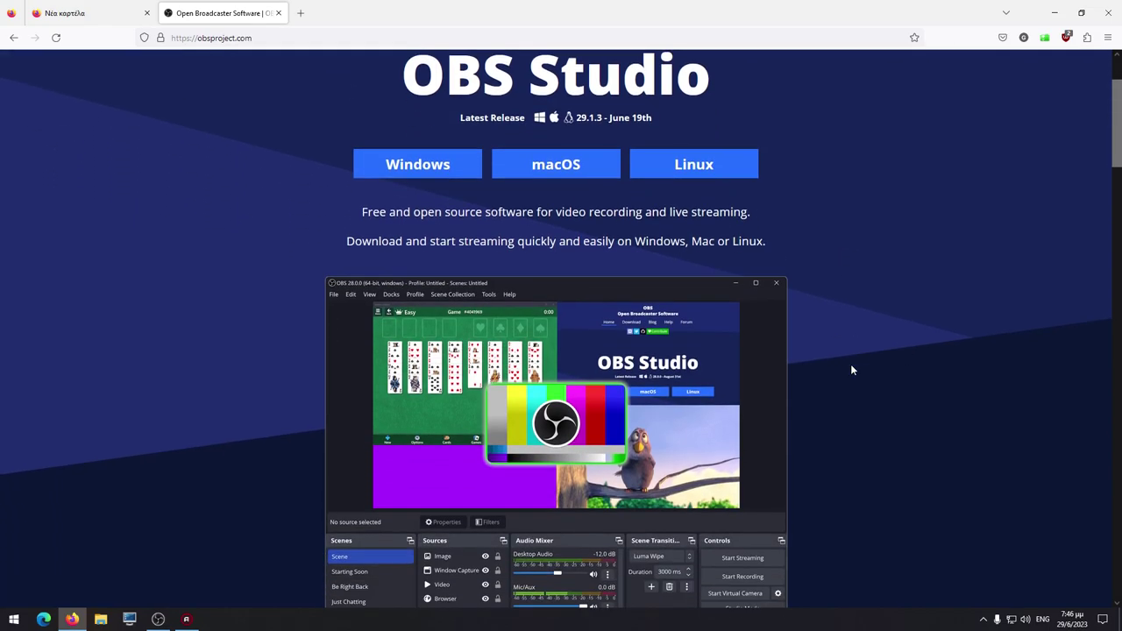
scroll(850, 368, "down", 6)
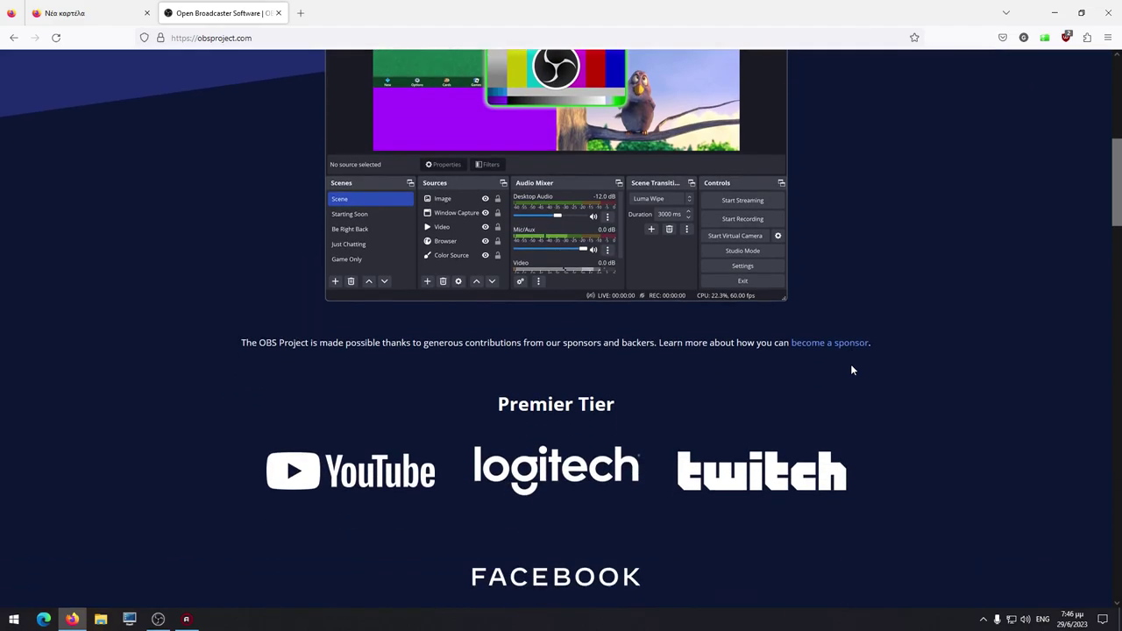
scroll(850, 369, "down", 2)
scroll(850, 369, "up", 8)
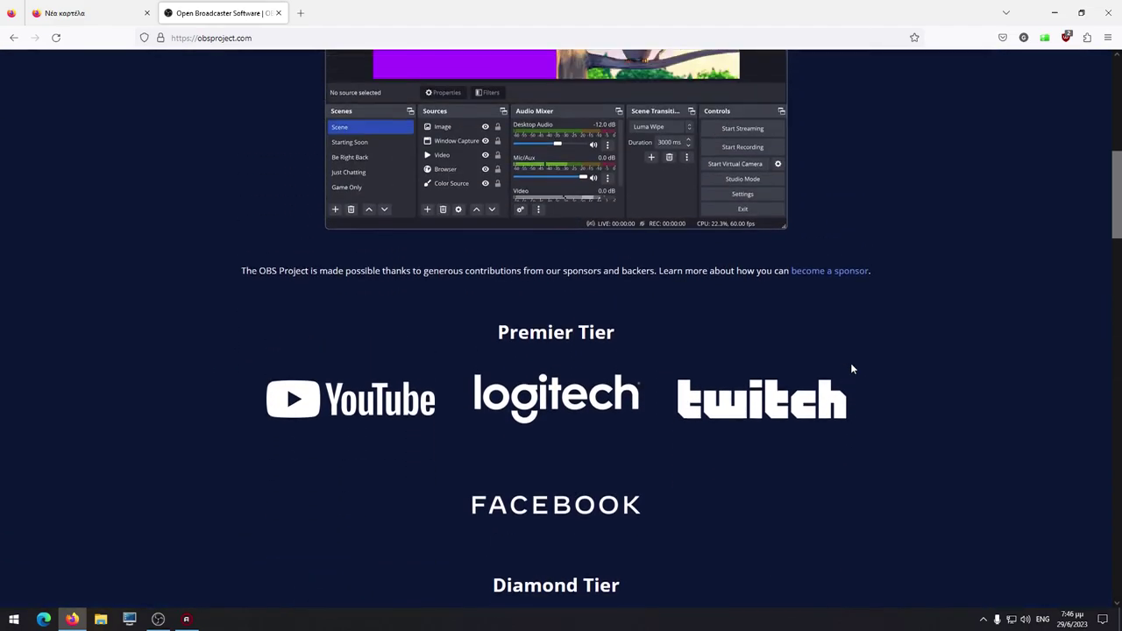
scroll(850, 369, "up", 2)
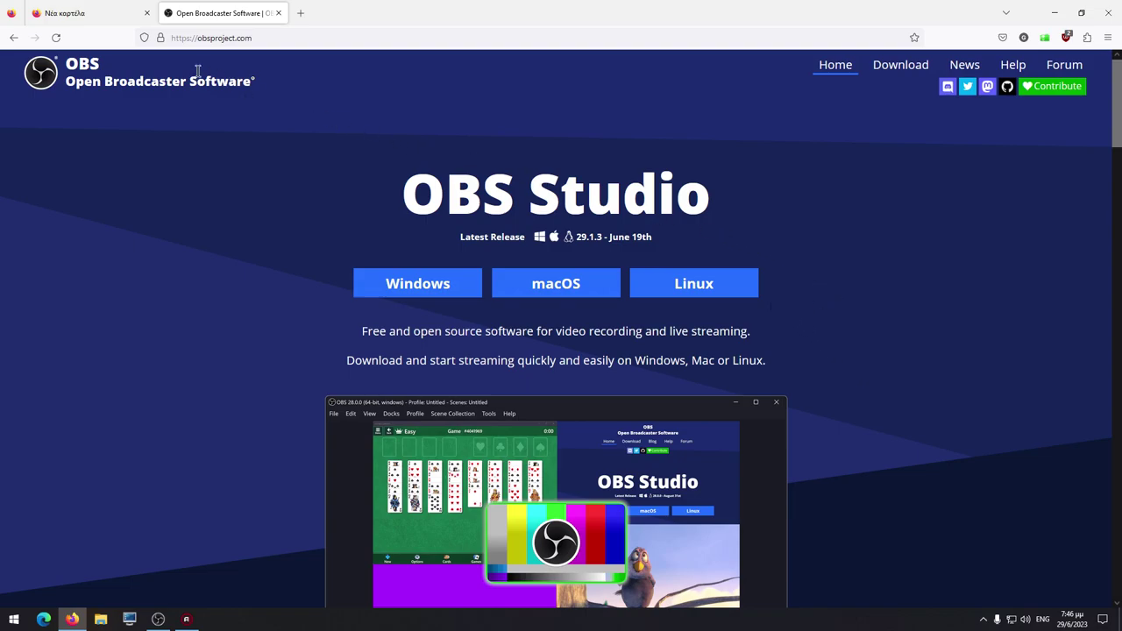
- Run an internet speed test on speedtest.net, allowing it location access, and review the download and upload speeds
left_click(104, 22)
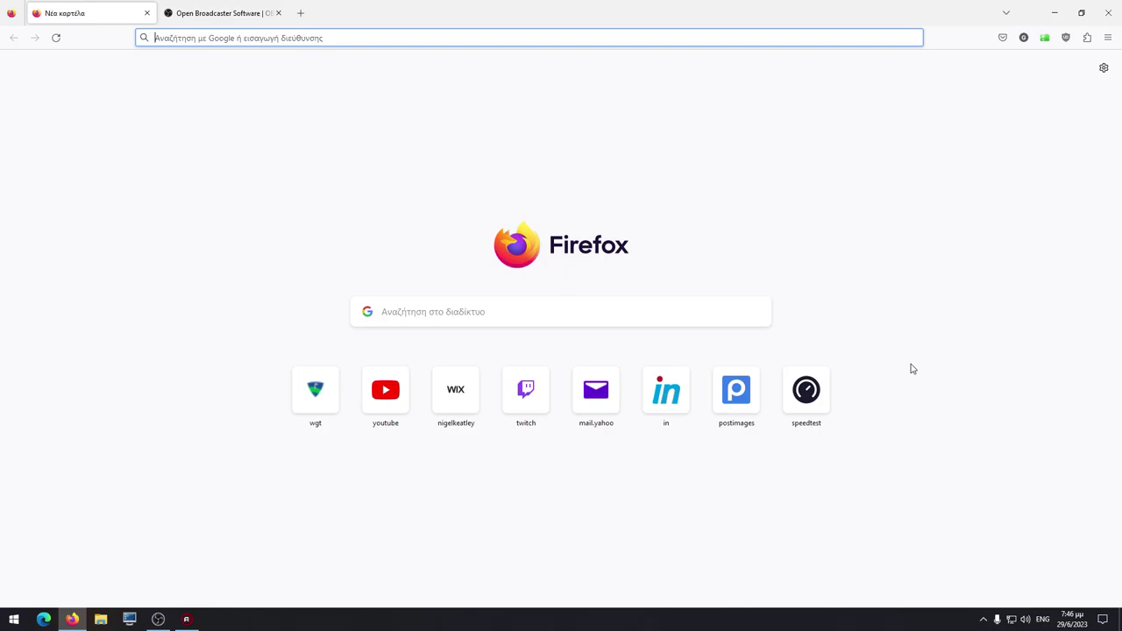
left_click(813, 395)
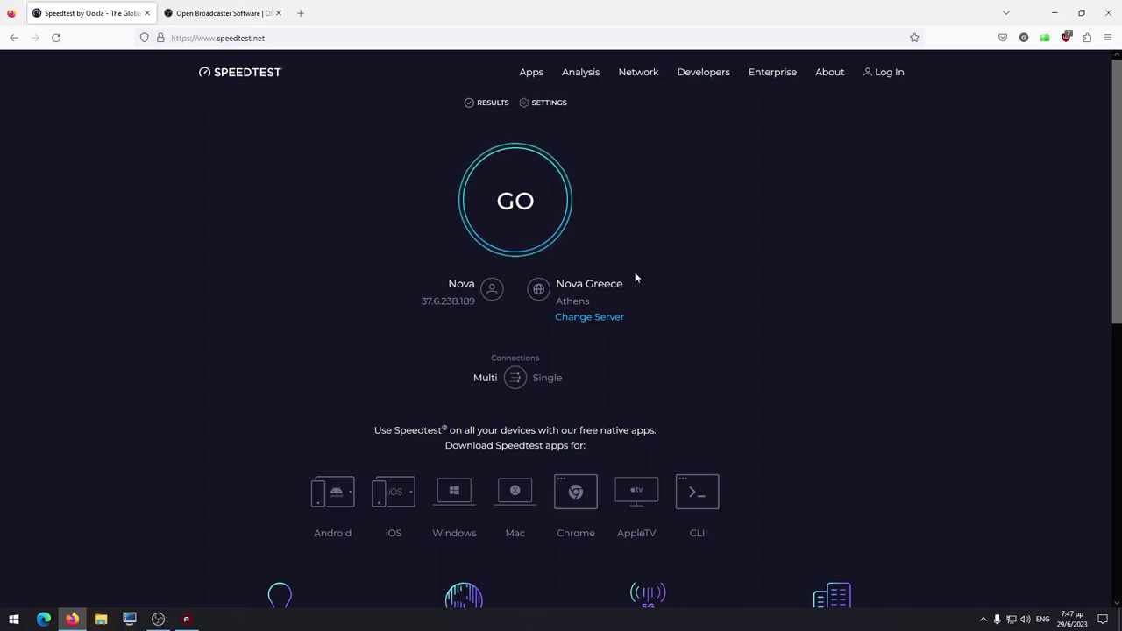
left_click(522, 210)
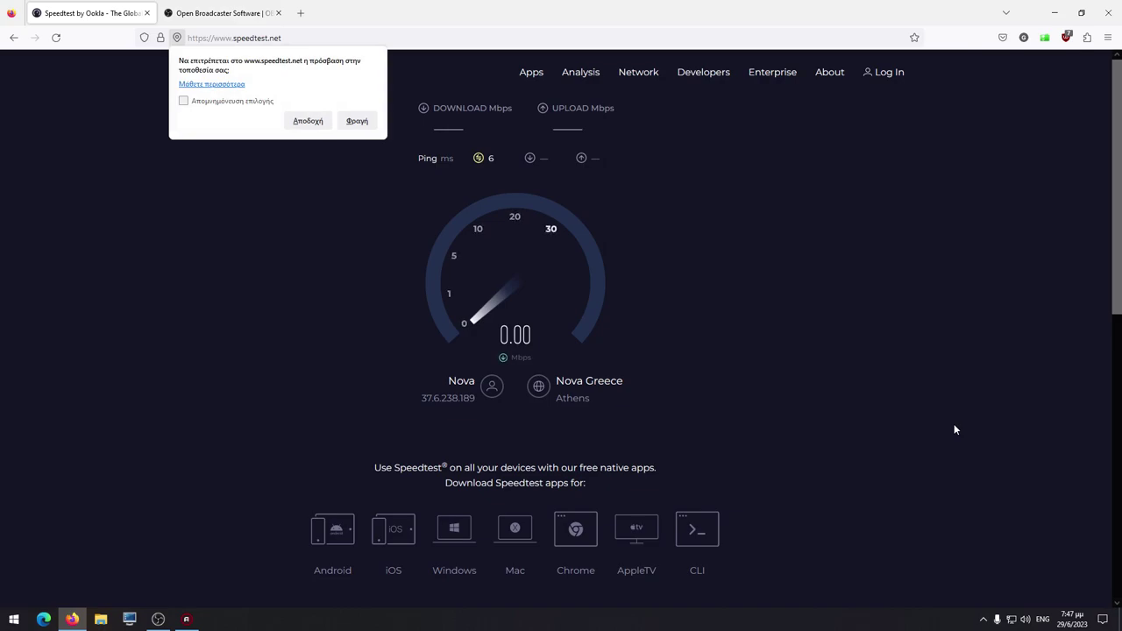
left_click(308, 120)
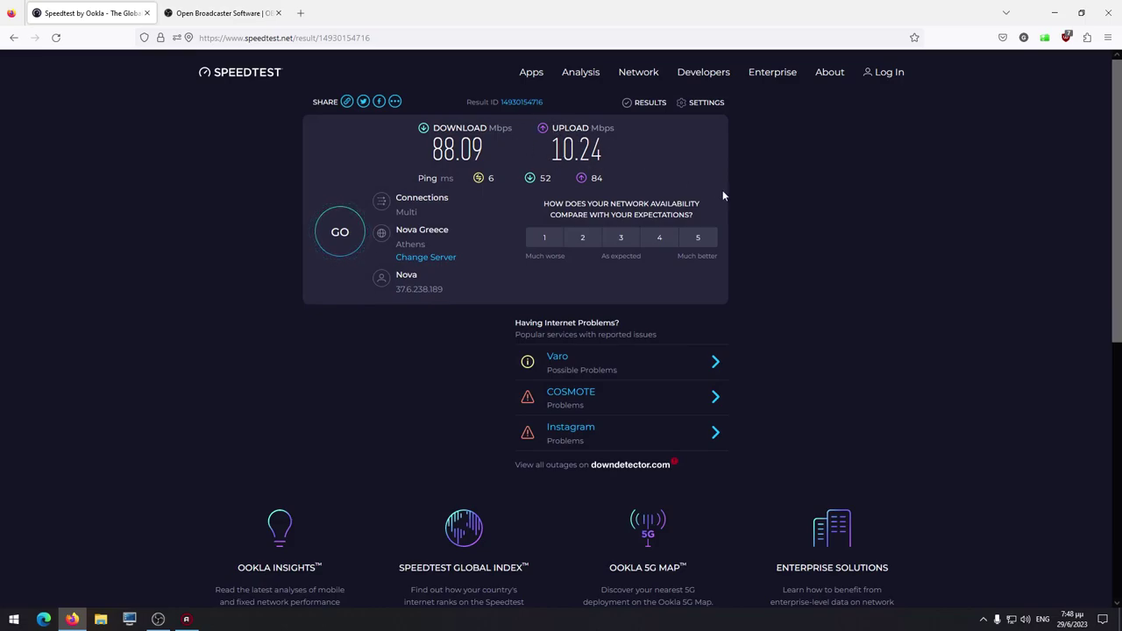
left_click(1058, 6)
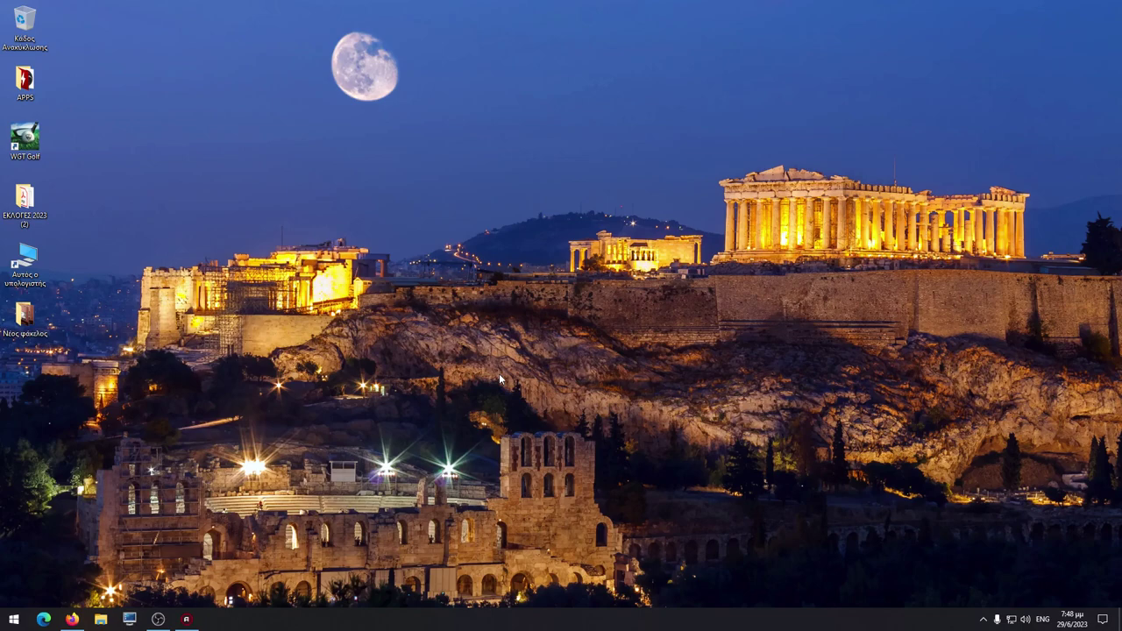
left_click(71, 619)
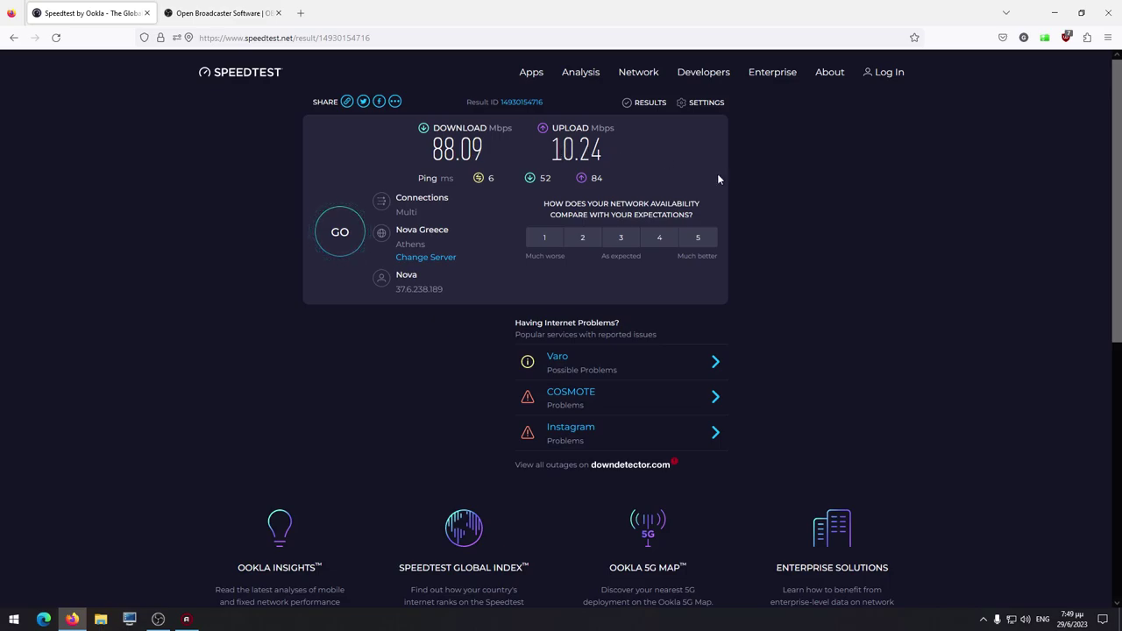
left_click(1057, 9)
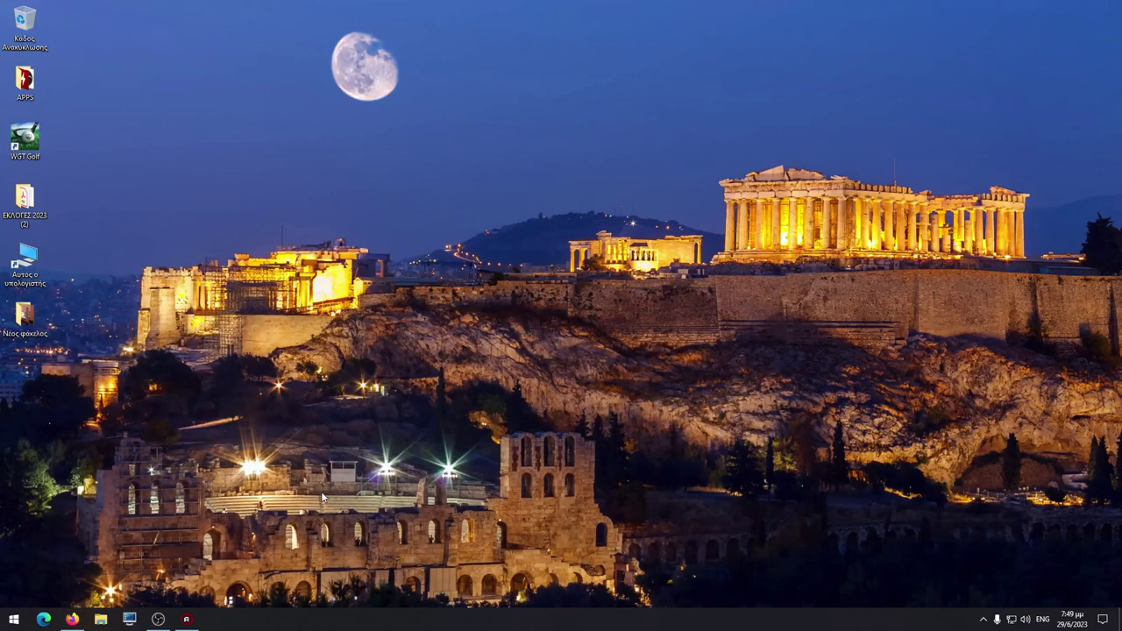
- Switch to OBS Studio and examine the stream title in the stream information
left_click(158, 619)
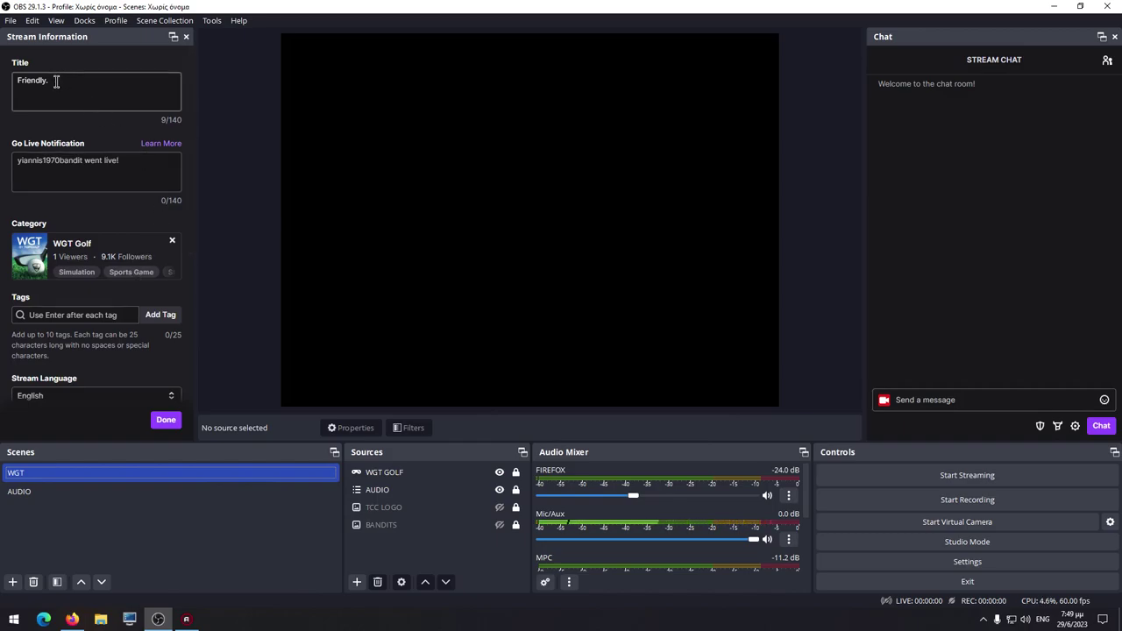
left_click_drag(56, 81, 14, 81)
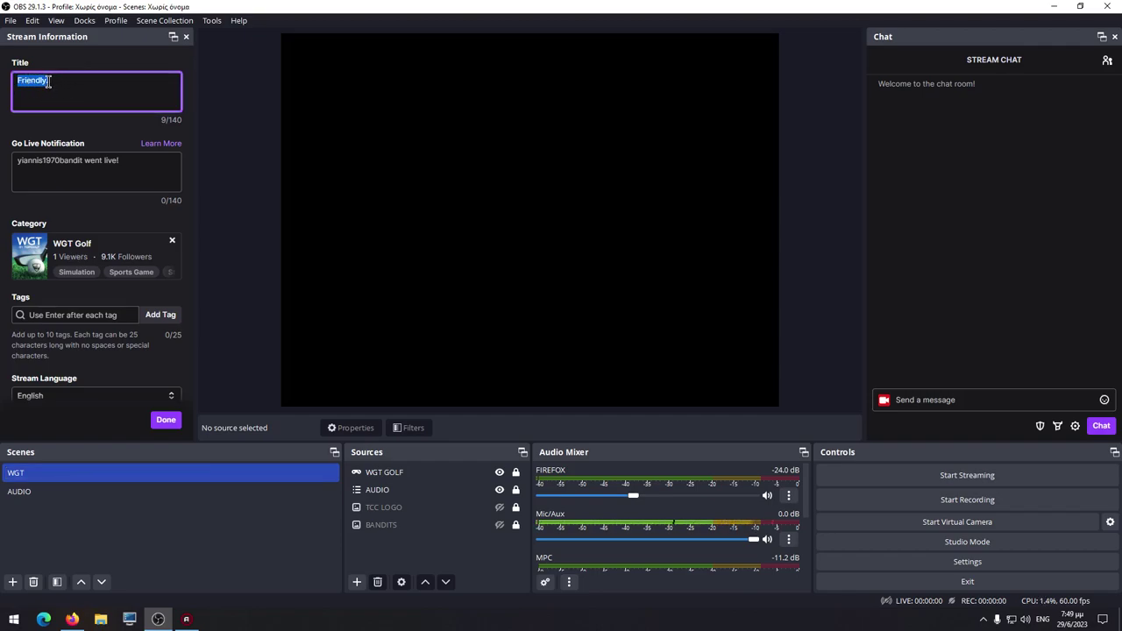
left_click(49, 83)
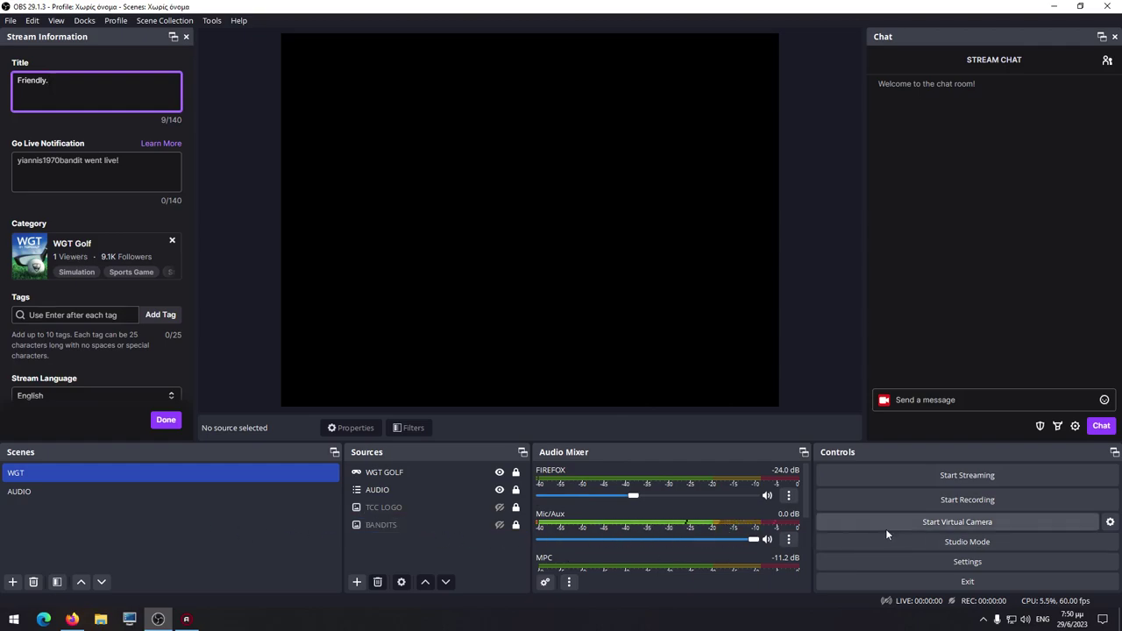
- Add a new scene named "wgt 2"
left_click(218, 529)
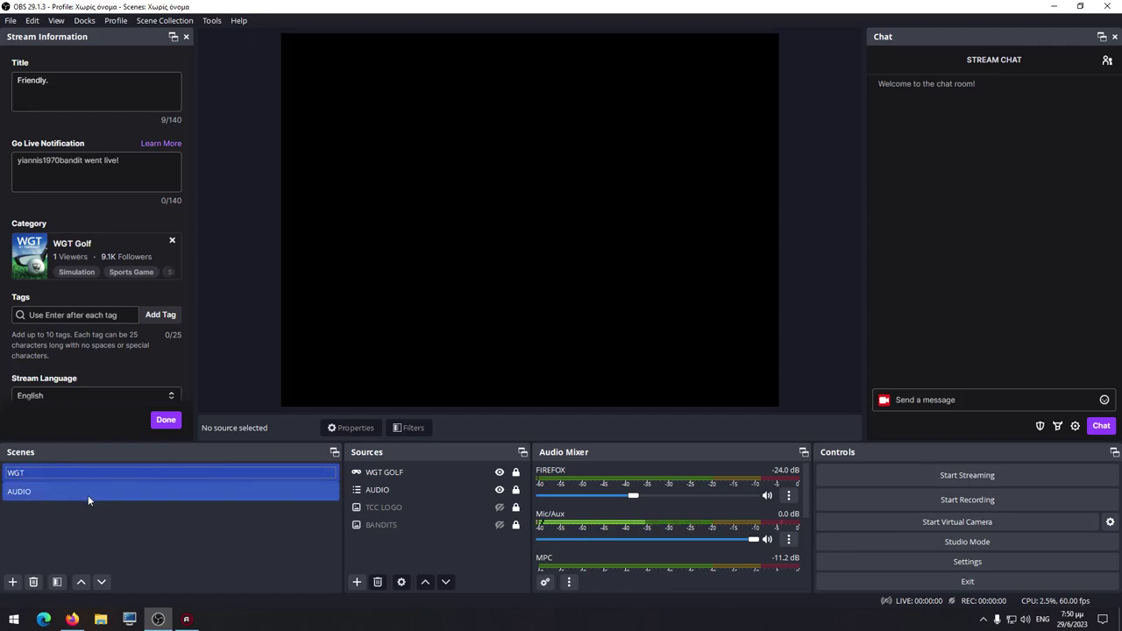
left_click(13, 583)
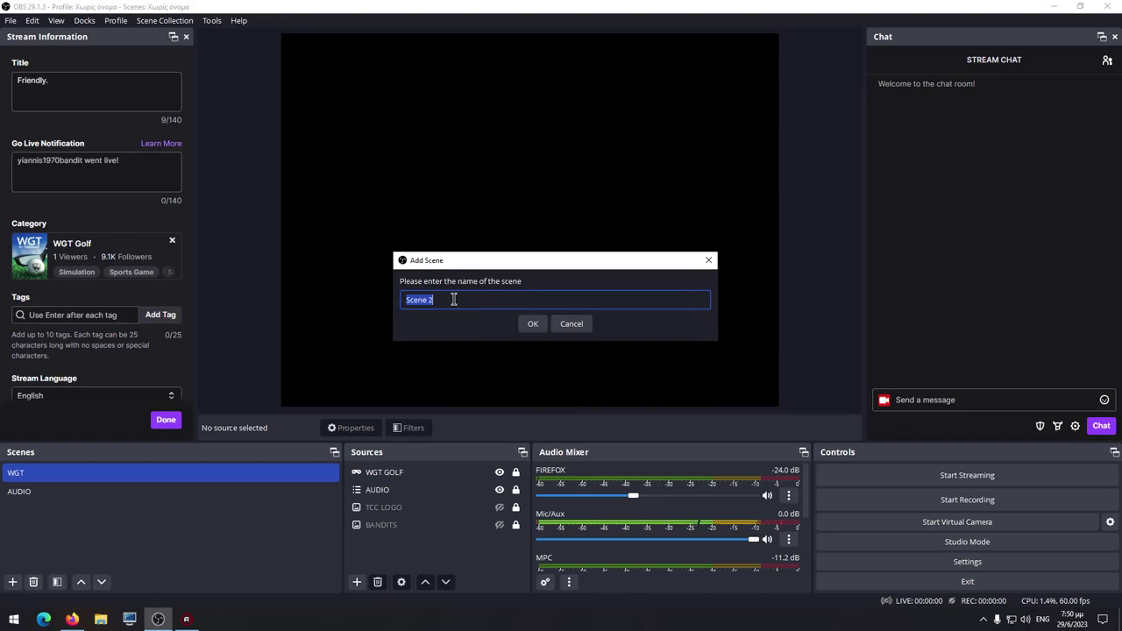
type("wgt")
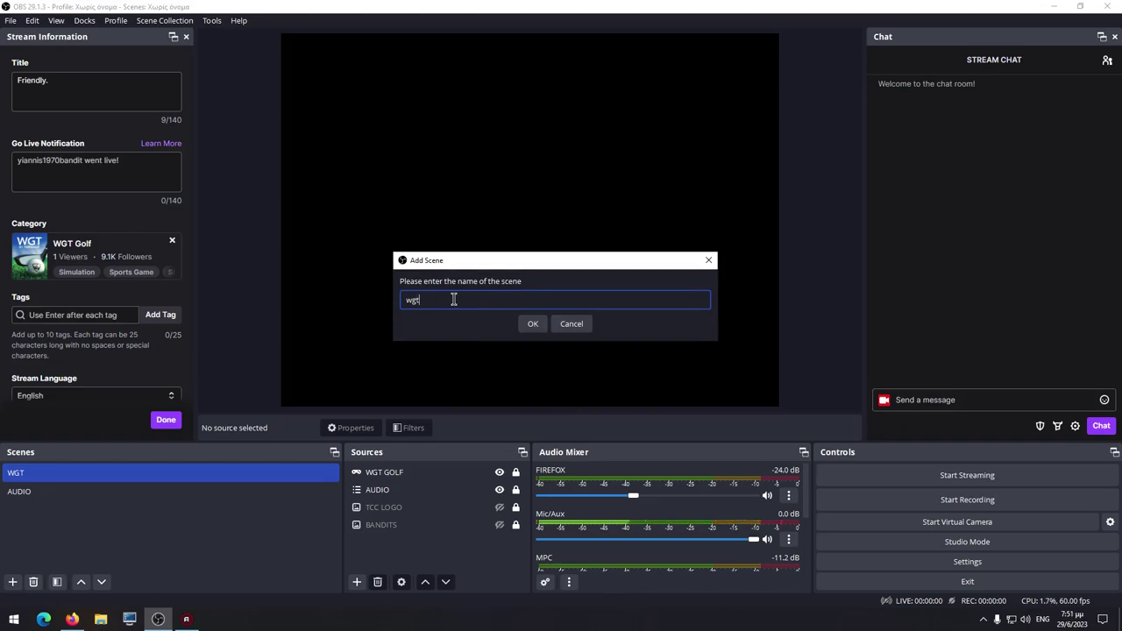
type(" 2")
left_click(532, 324)
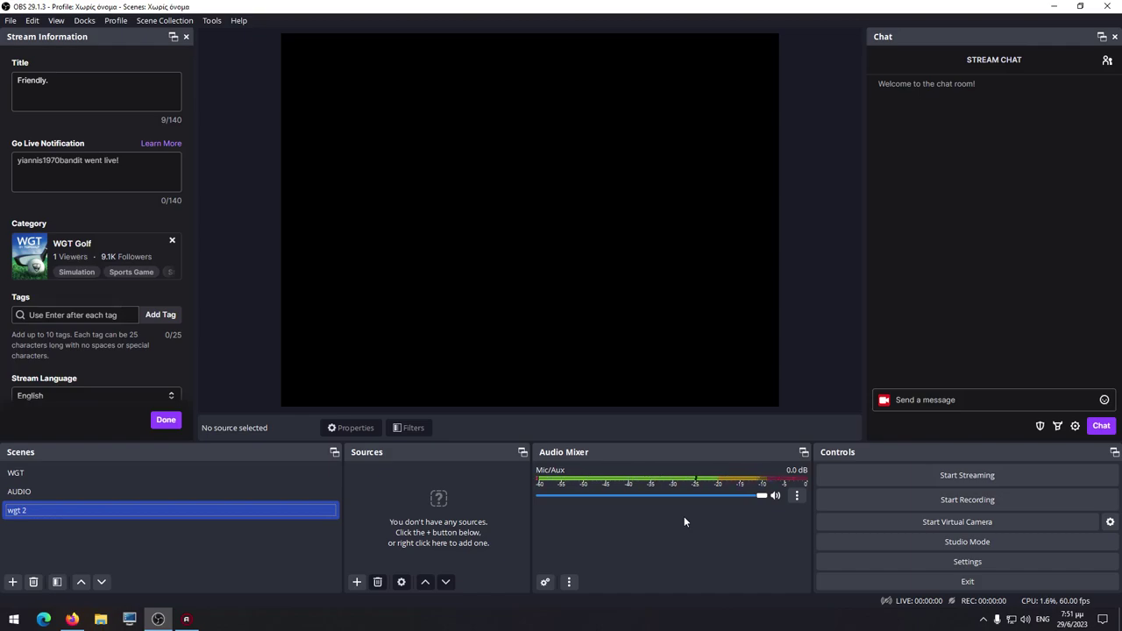
- Open the OBS settings and review the general options, including the available themes
left_click(999, 561)
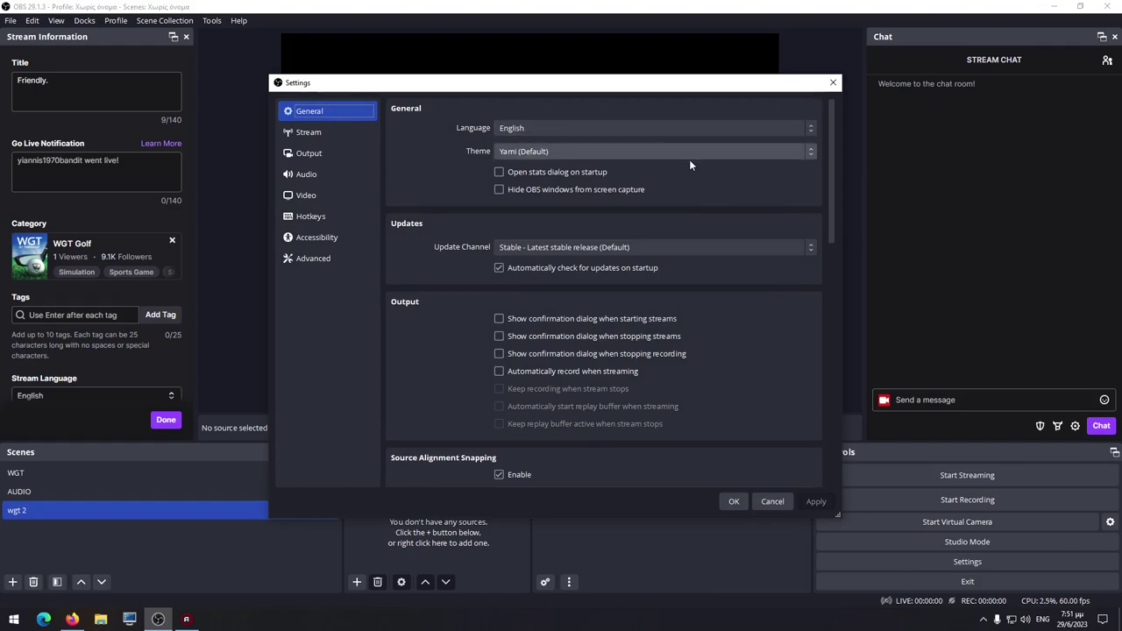
left_click(812, 153)
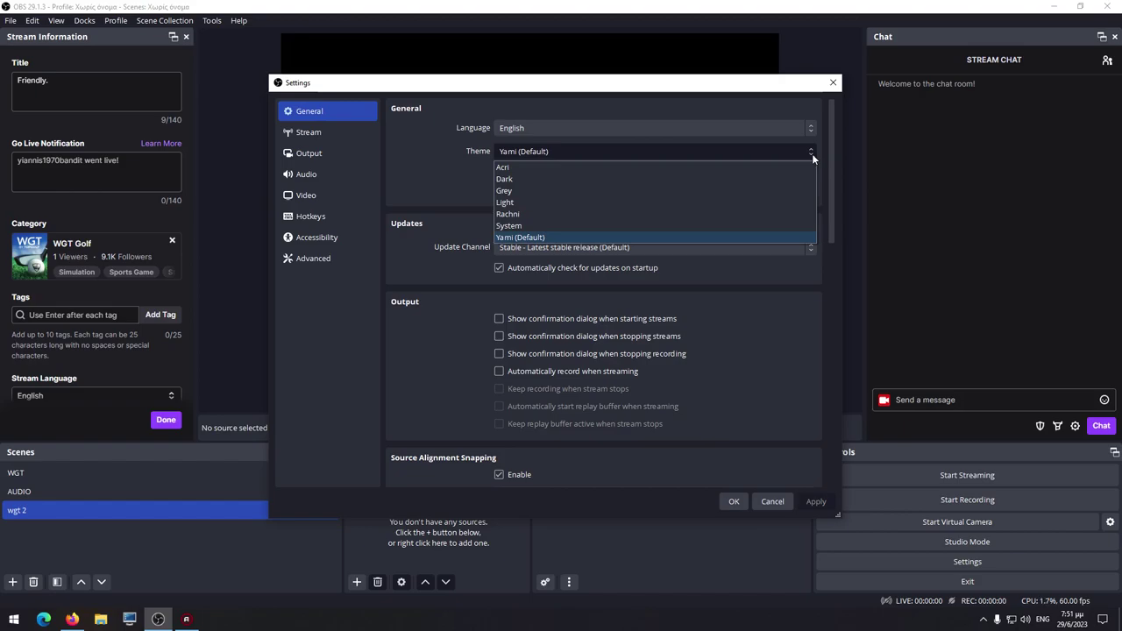
left_click(812, 154)
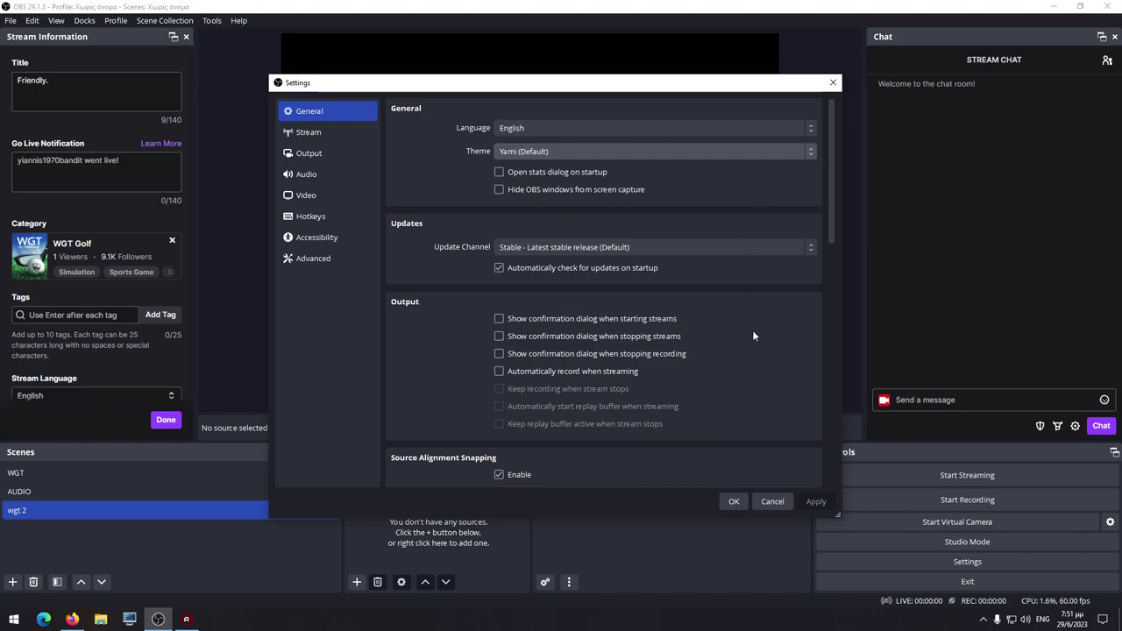
scroll(752, 335, "down", 4)
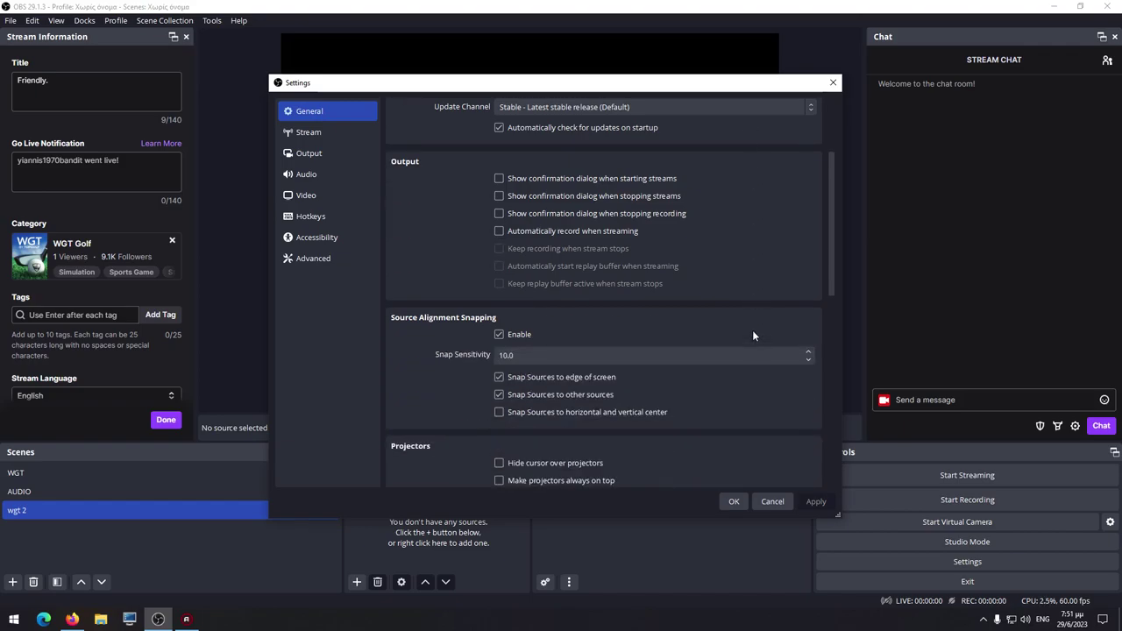
scroll(752, 335, "down", 2)
scroll(752, 335, "down", 6)
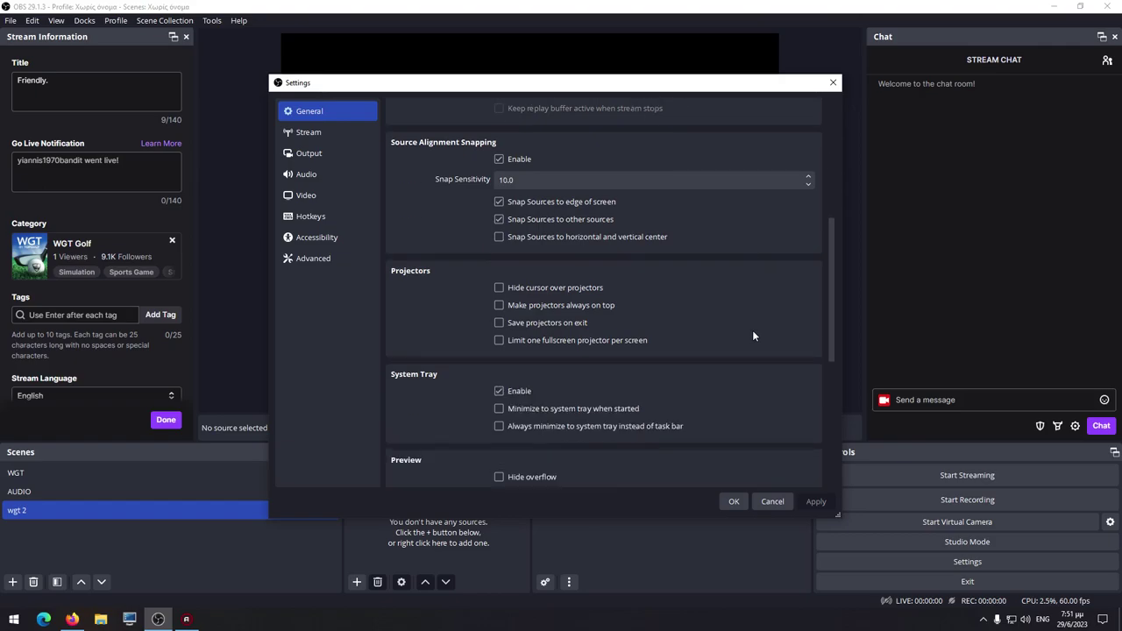
scroll(751, 339, "down", 5)
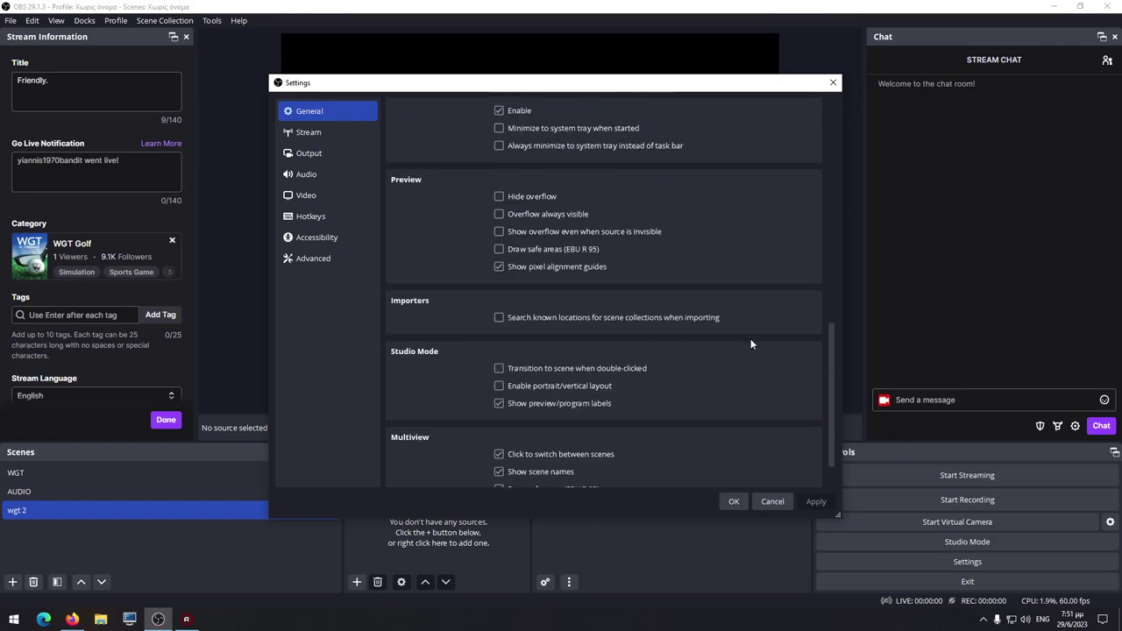
scroll(750, 338, "up", 3)
scroll(748, 339, "up", 15)
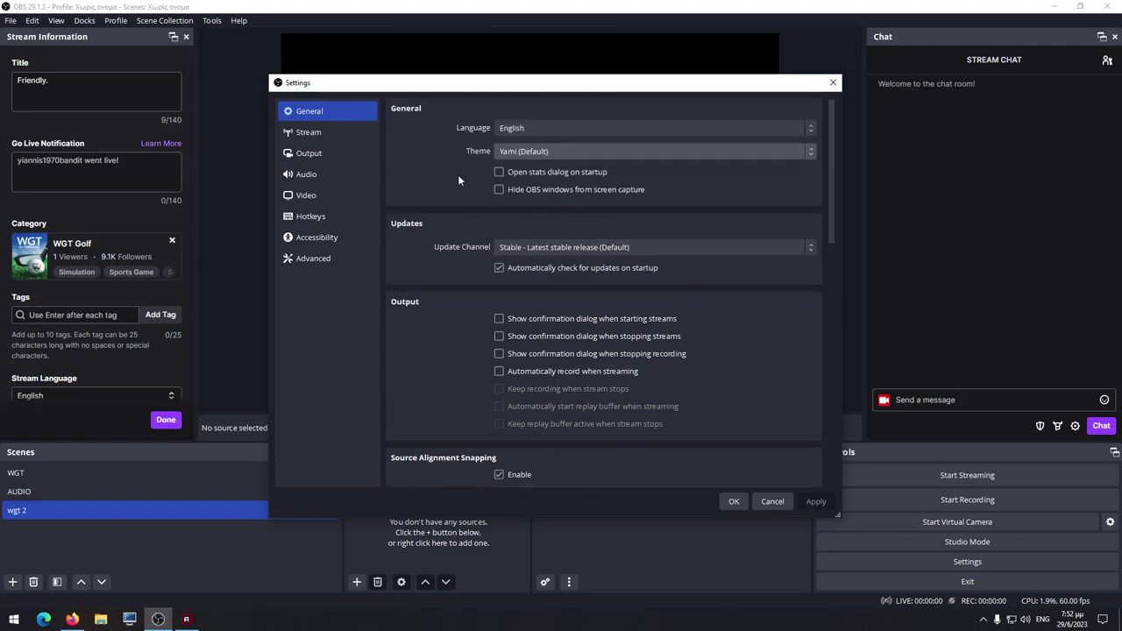
- Choose Twitch as the streaming service in the stream settings and review the list of servers
left_click(319, 131)
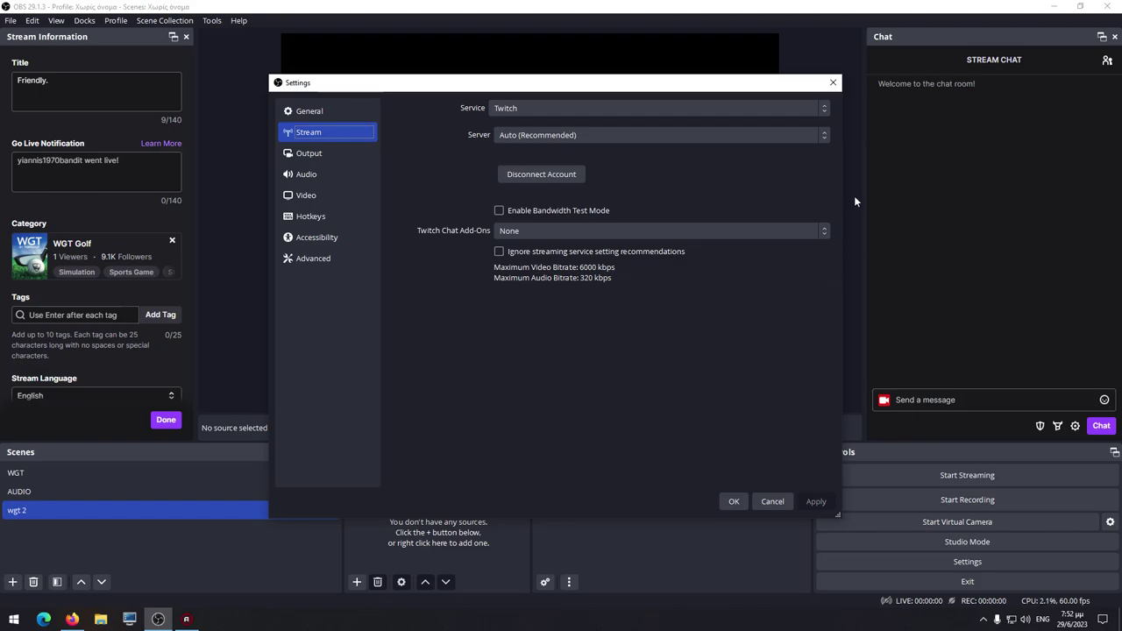
left_click(824, 110)
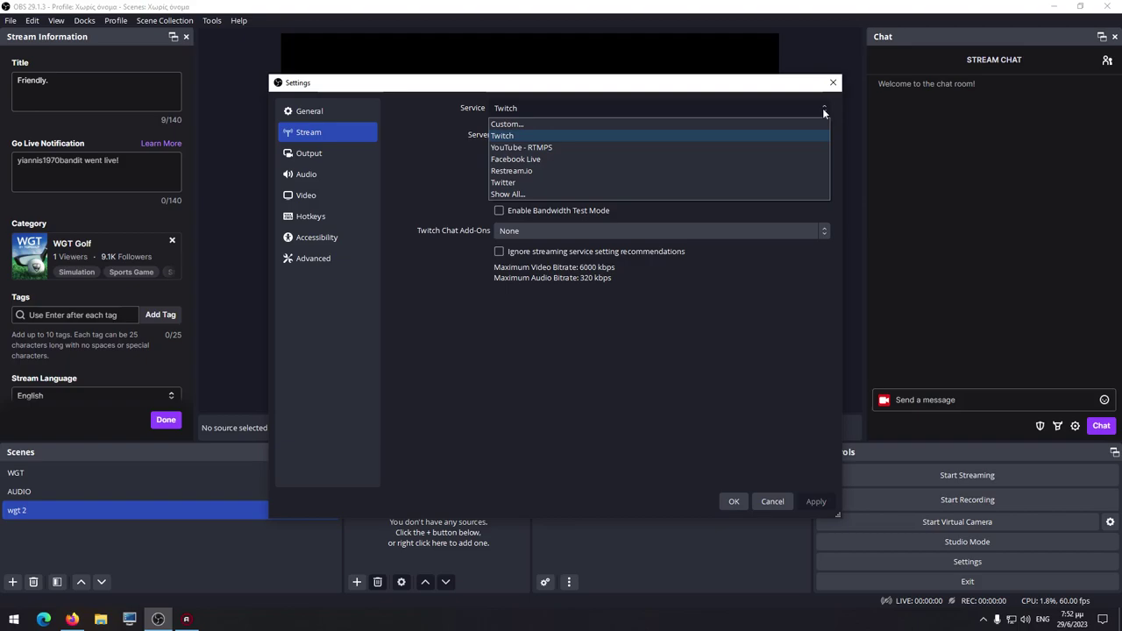
left_click(629, 139)
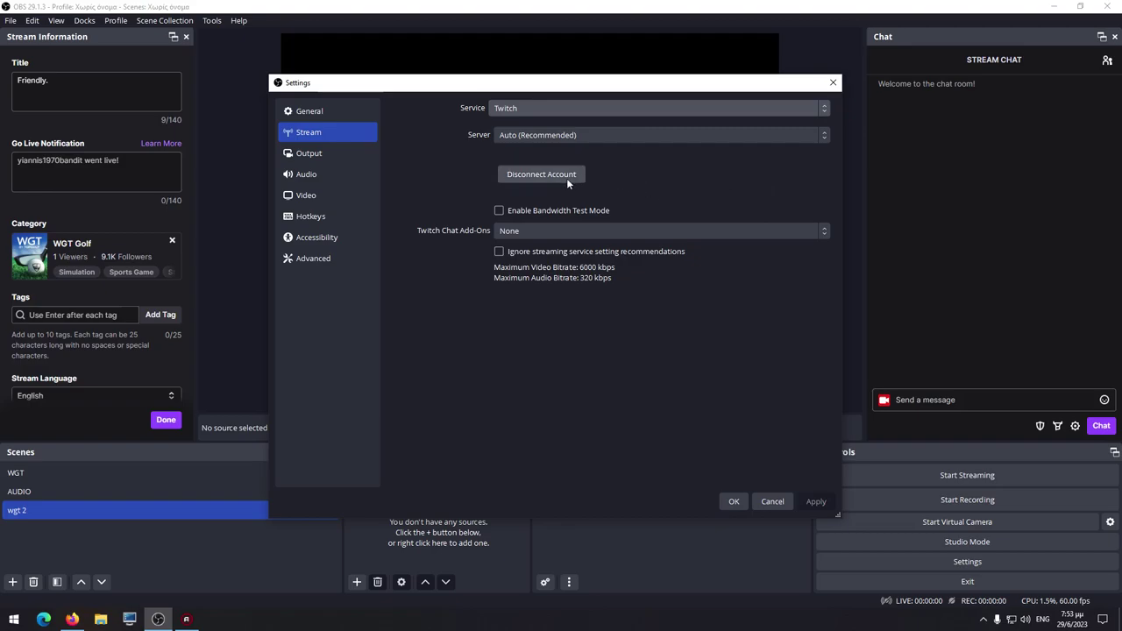
left_click(826, 136)
left_click(827, 135)
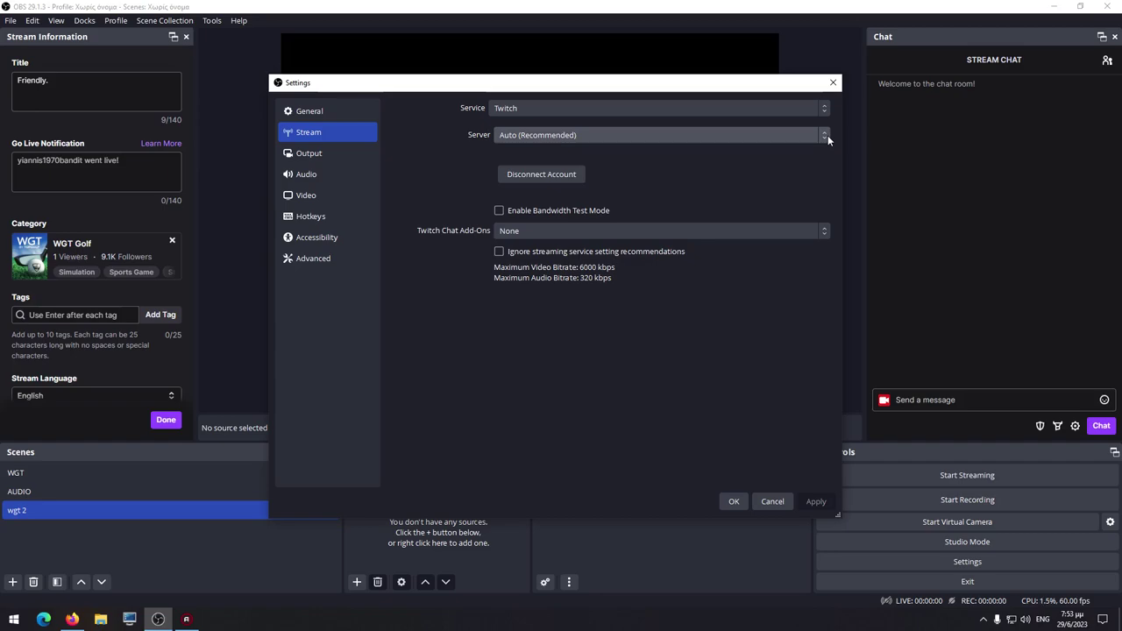
left_click(827, 135)
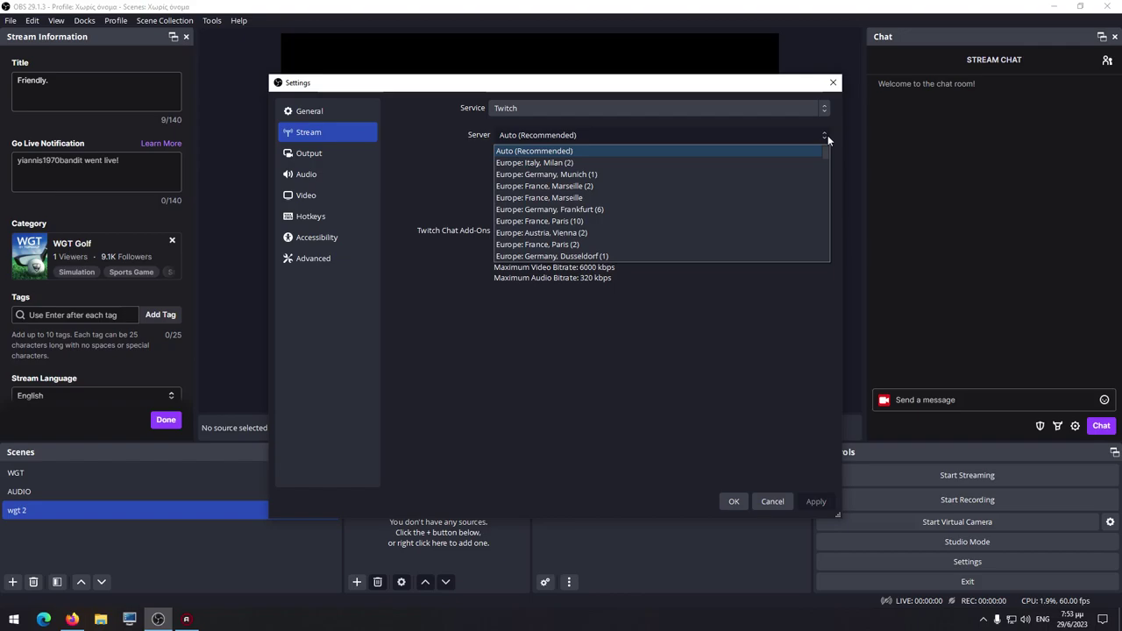
left_click(828, 135)
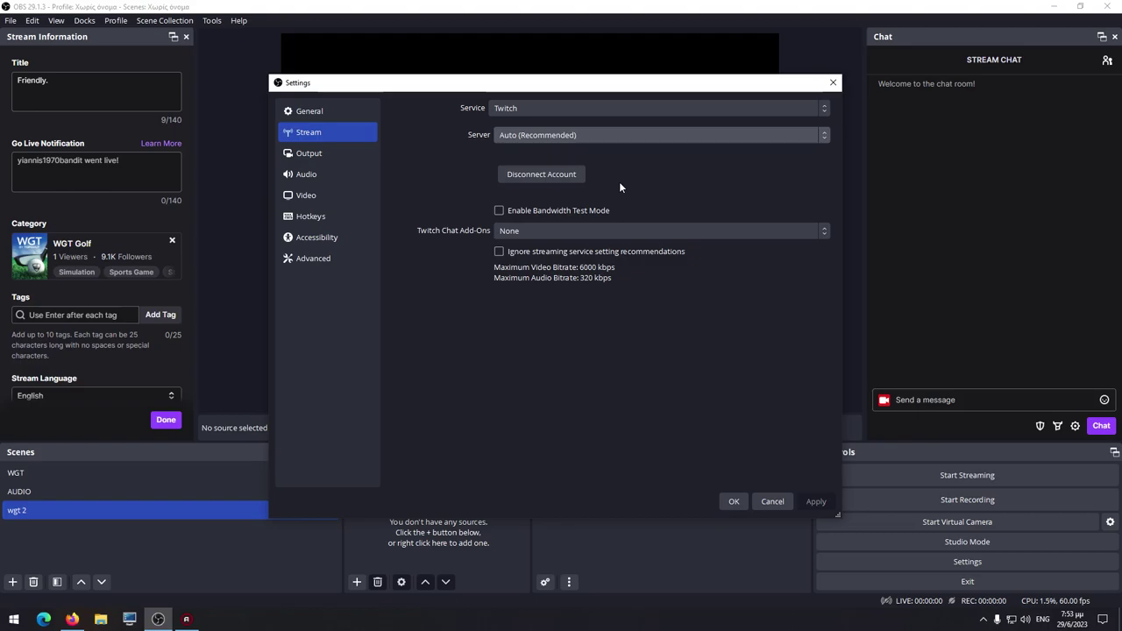
- Review the streaming output settings and the video resolution settings
left_click(341, 153)
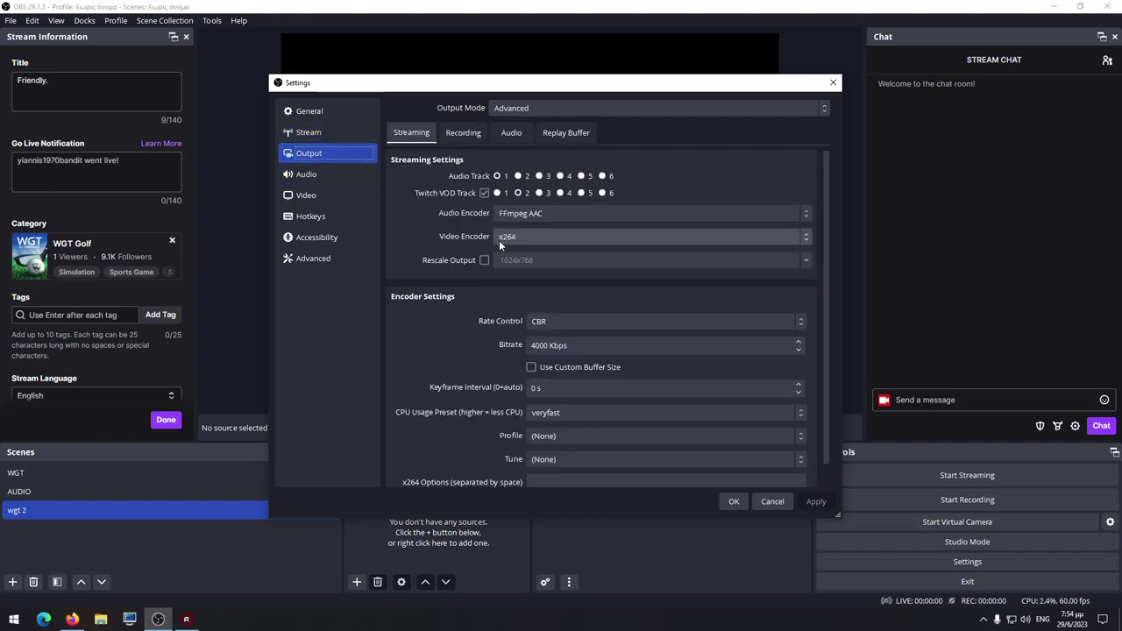
left_click(326, 195)
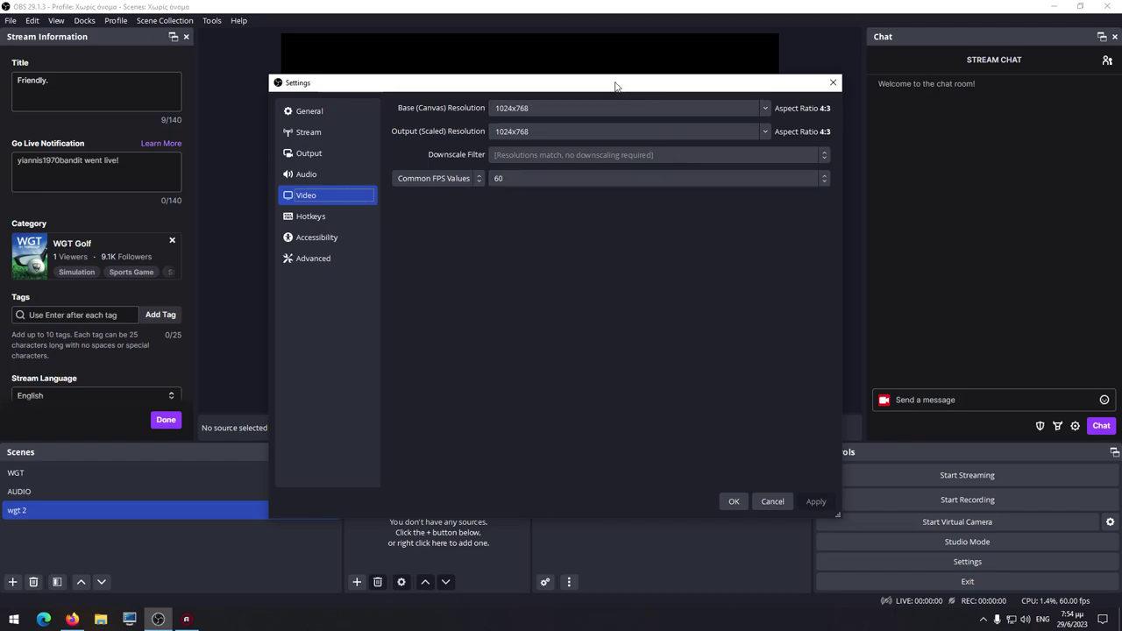
left_click_drag(615, 86, 631, 116)
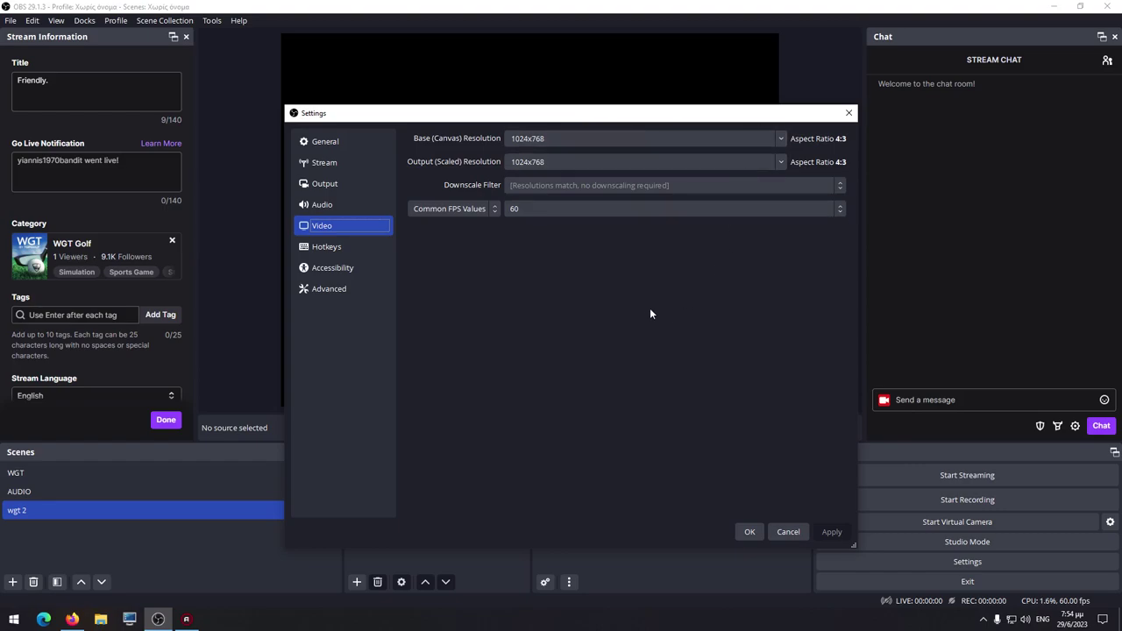
- Close the OBS settings and check the monitor's resolution and the available resolutions in the Windows display settings
left_click(849, 113)
left_click(1056, 7)
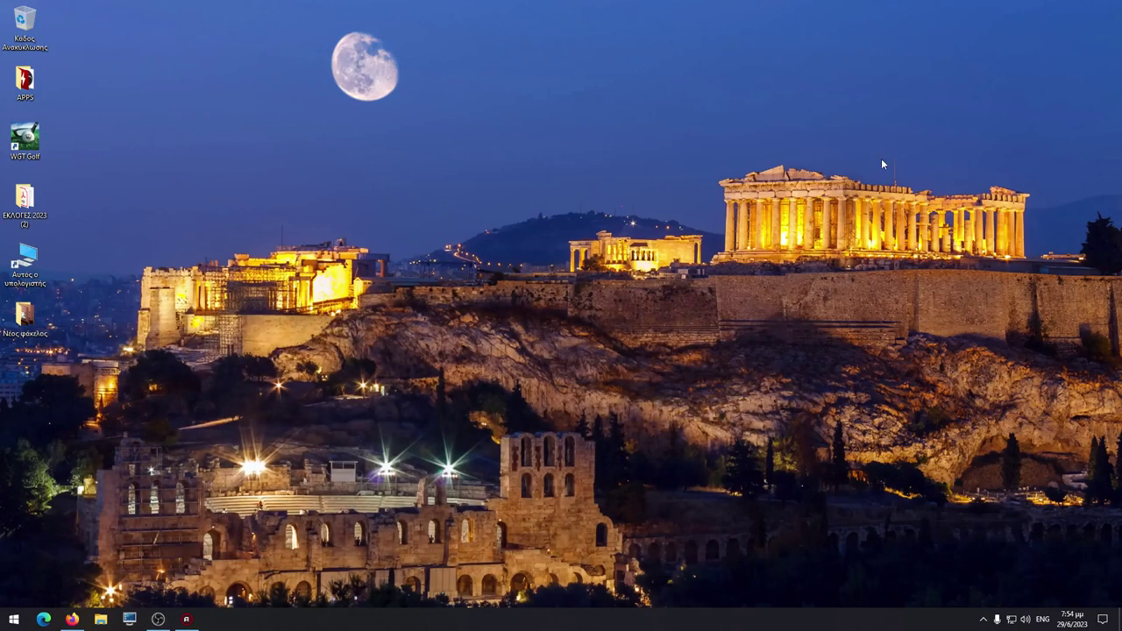
right_click(496, 172)
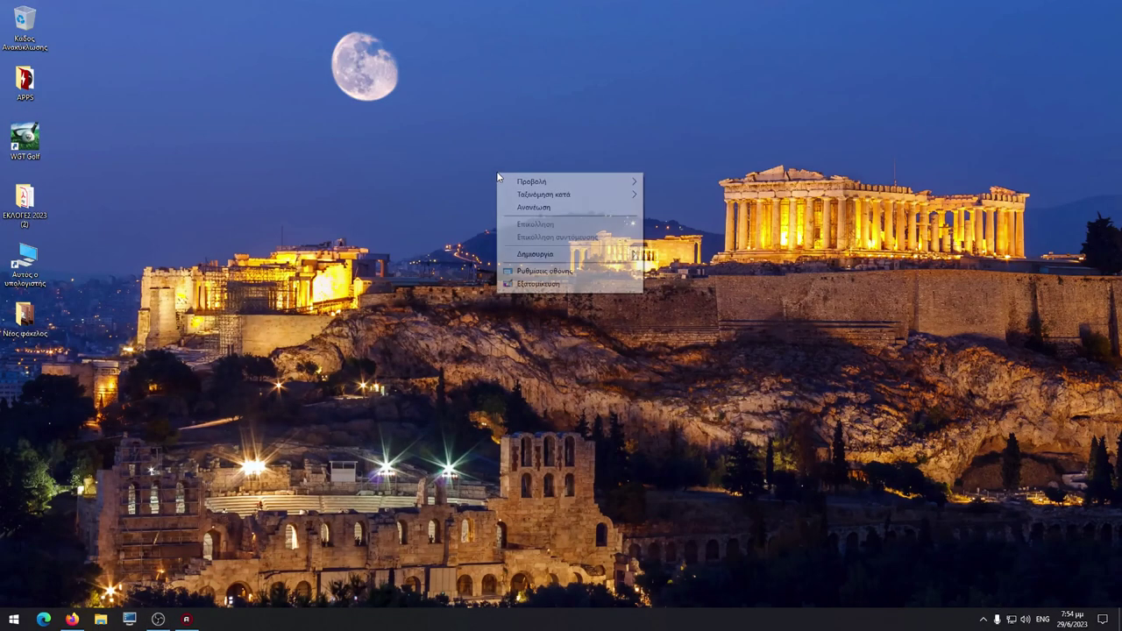
left_click(563, 273)
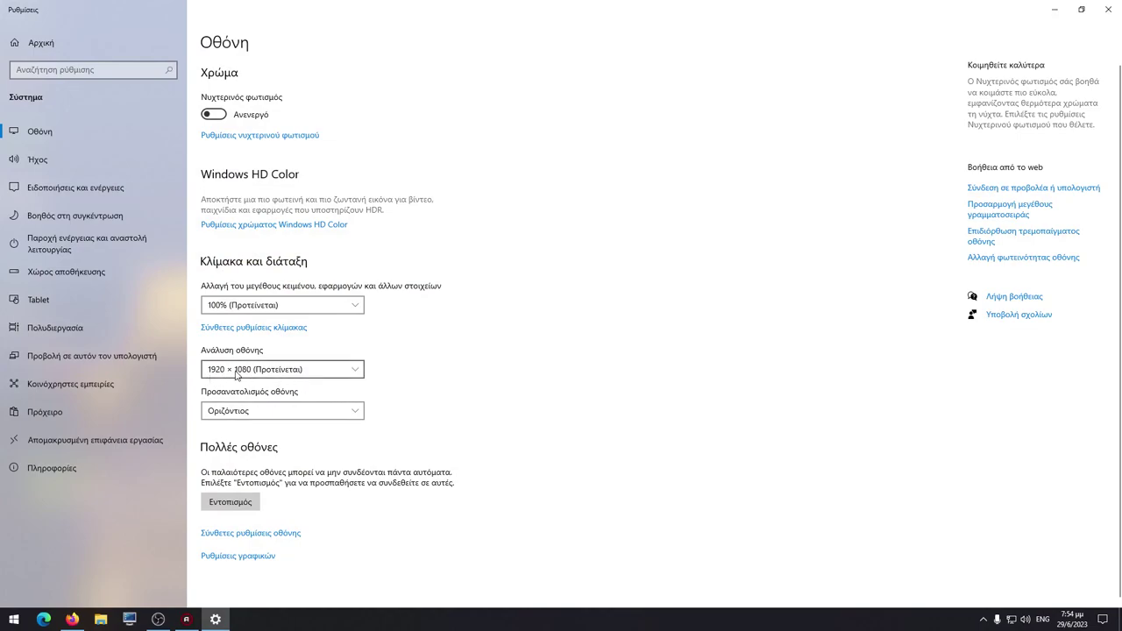
left_click(361, 373)
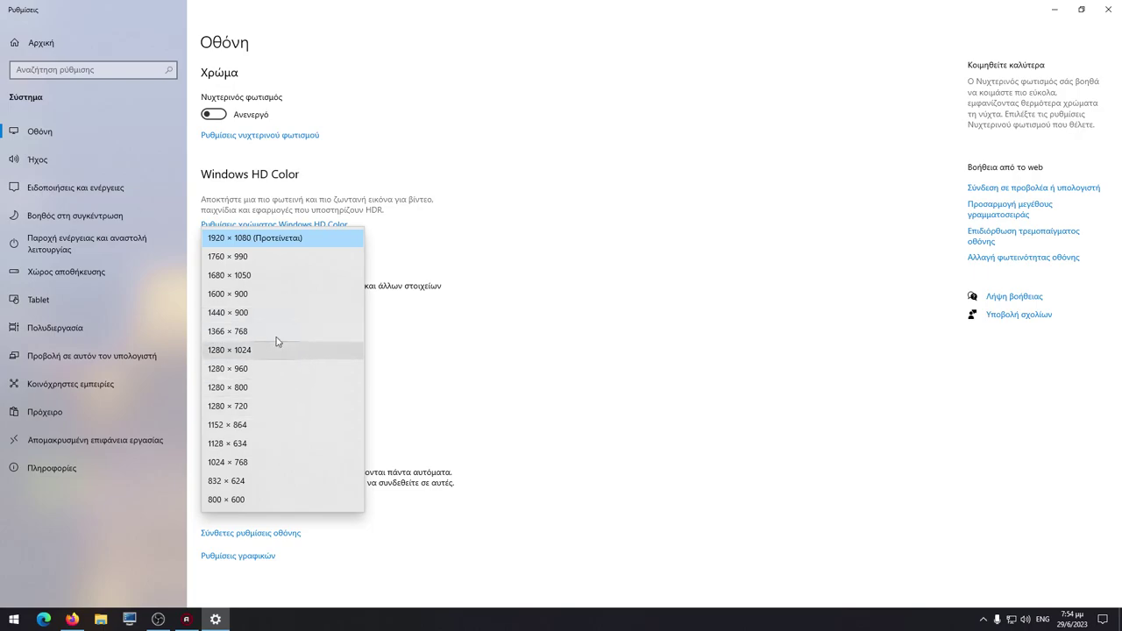
left_click(701, 391)
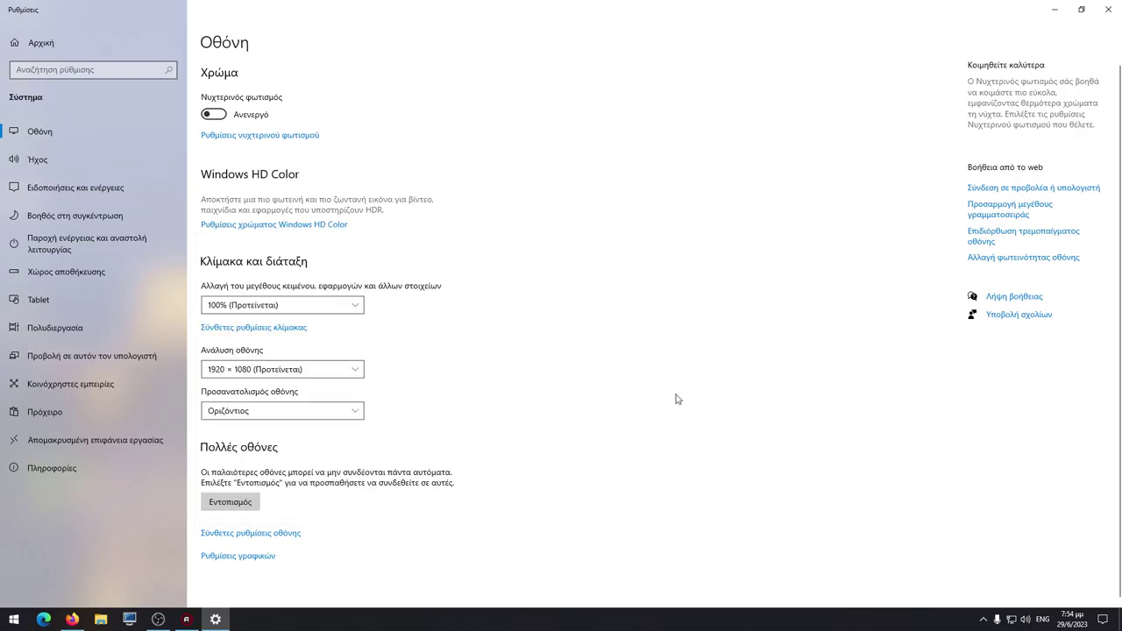
left_click(1109, 9)
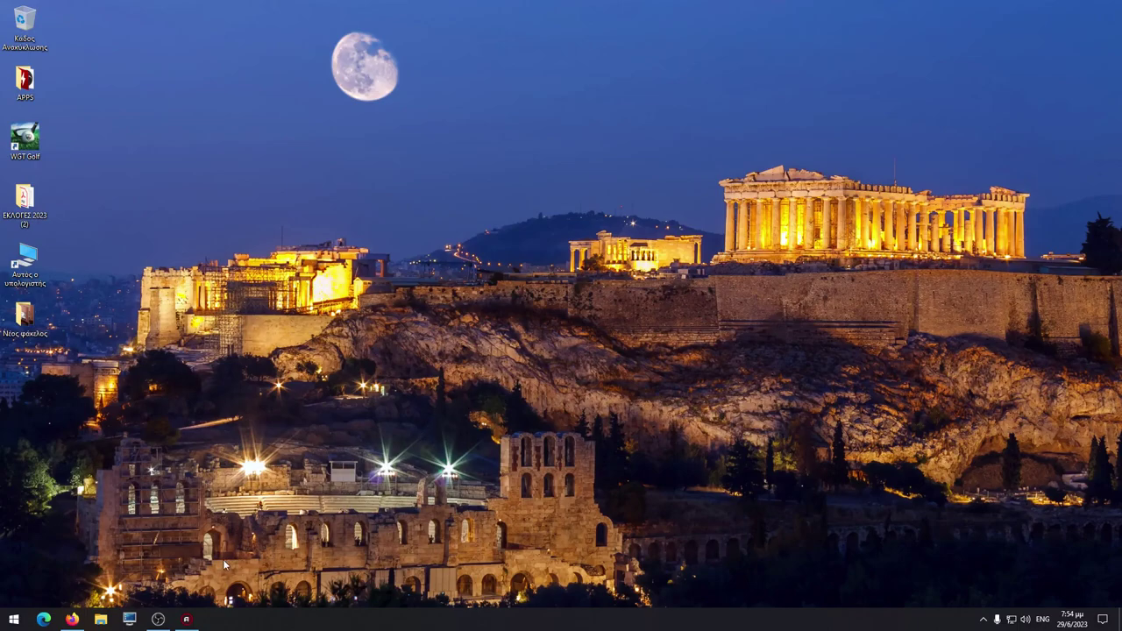
- Return to OBS Studio and set both the base canvas and the output scaled resolution to 1920x1080 in the video settings
left_click(158, 619)
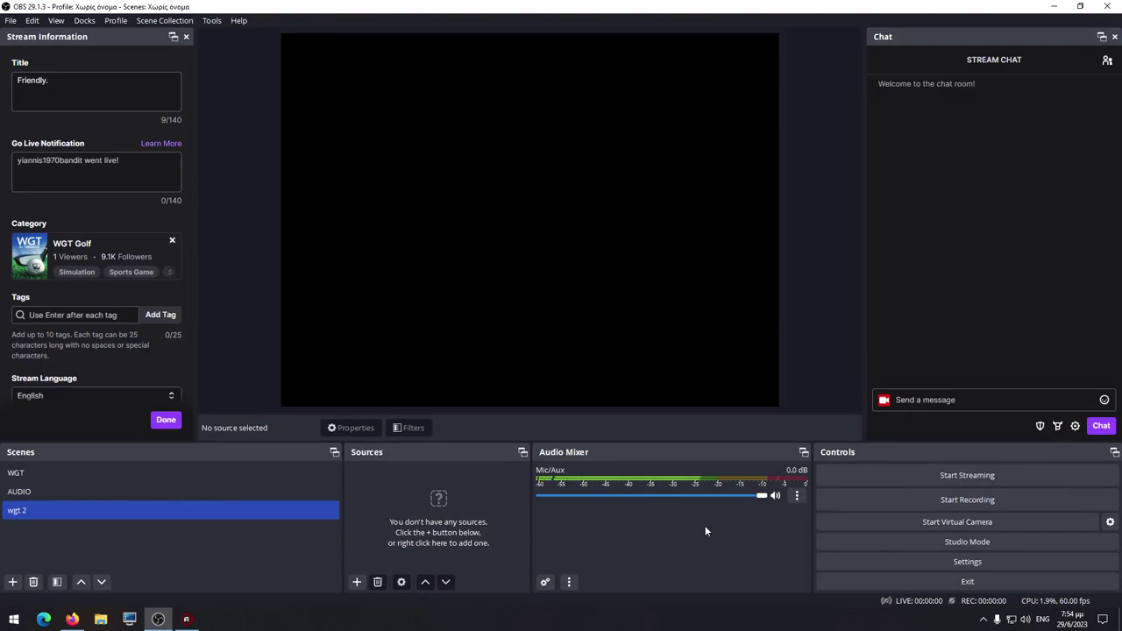
left_click(950, 560)
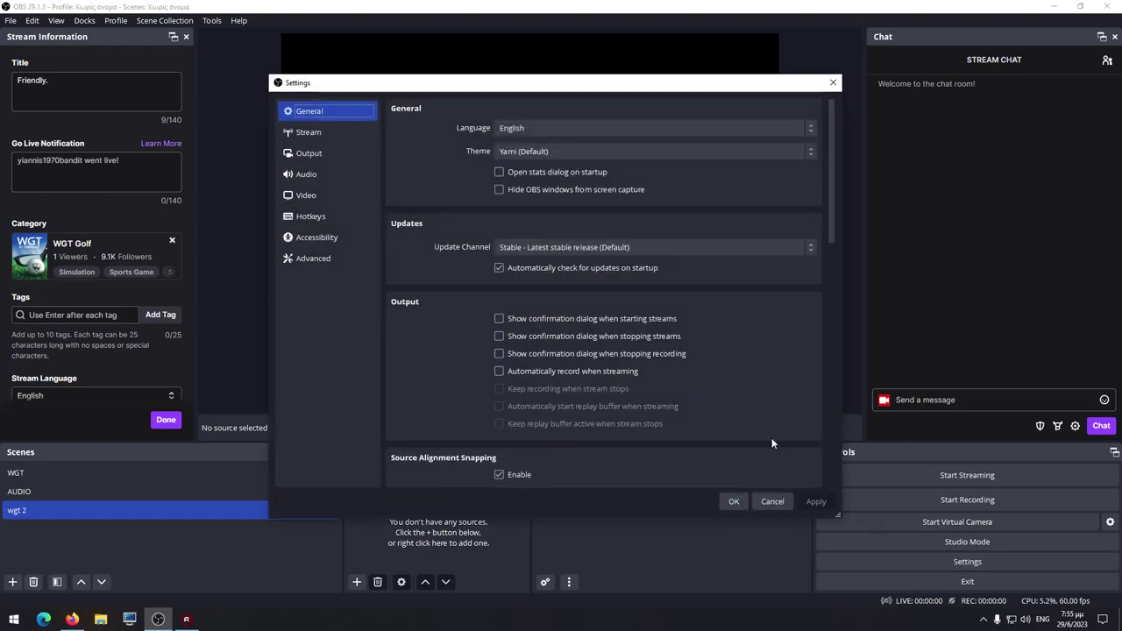
left_click(321, 195)
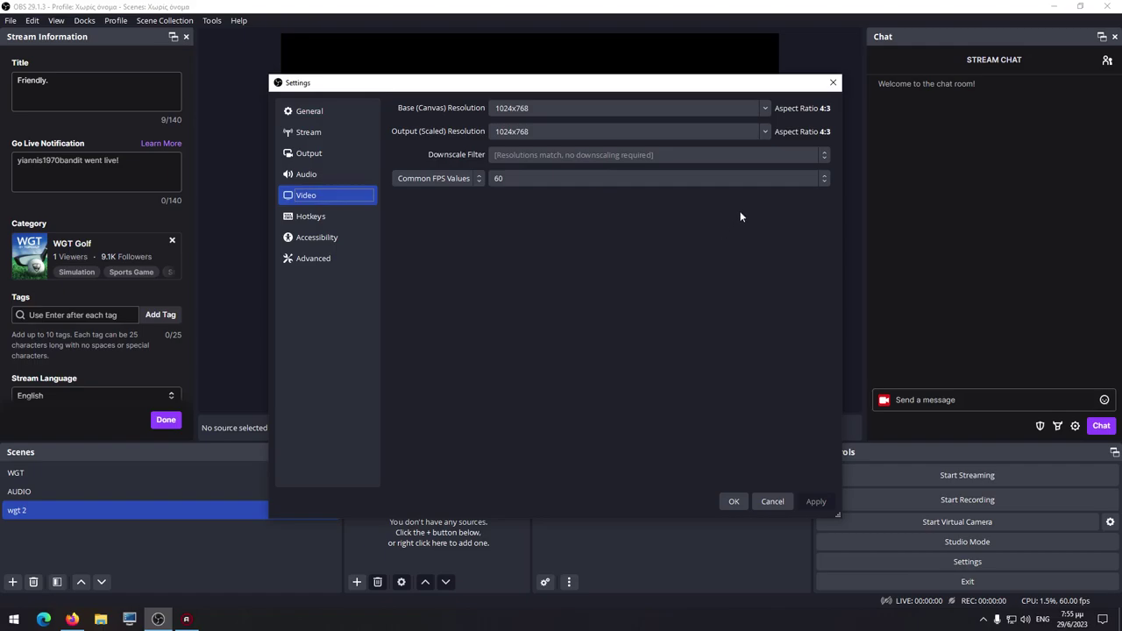
left_click(765, 107)
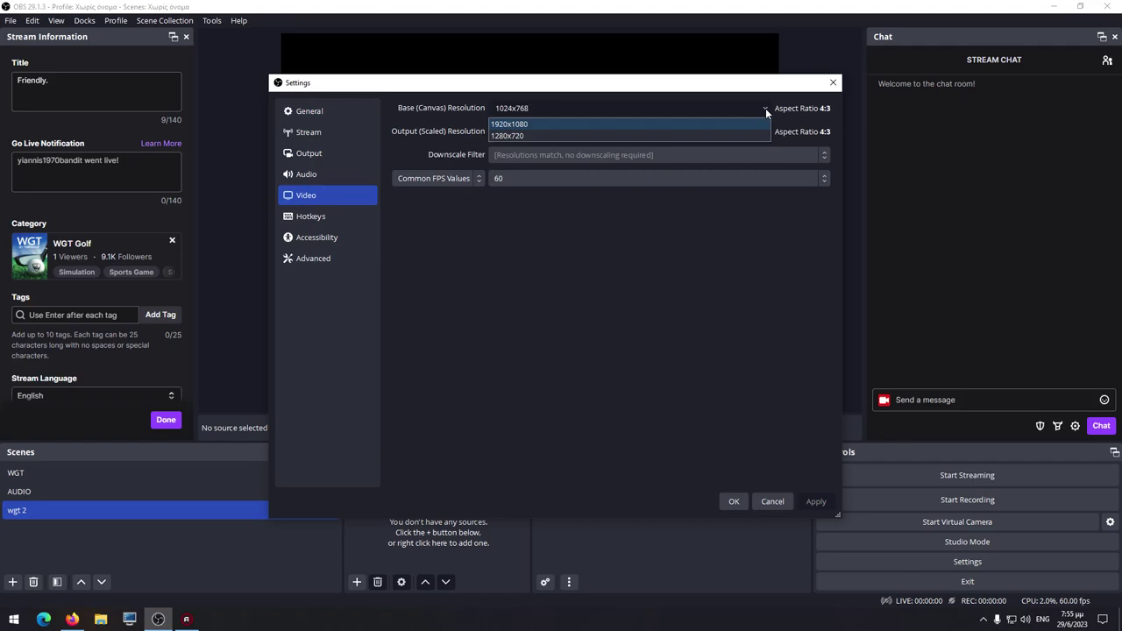
left_click(526, 124)
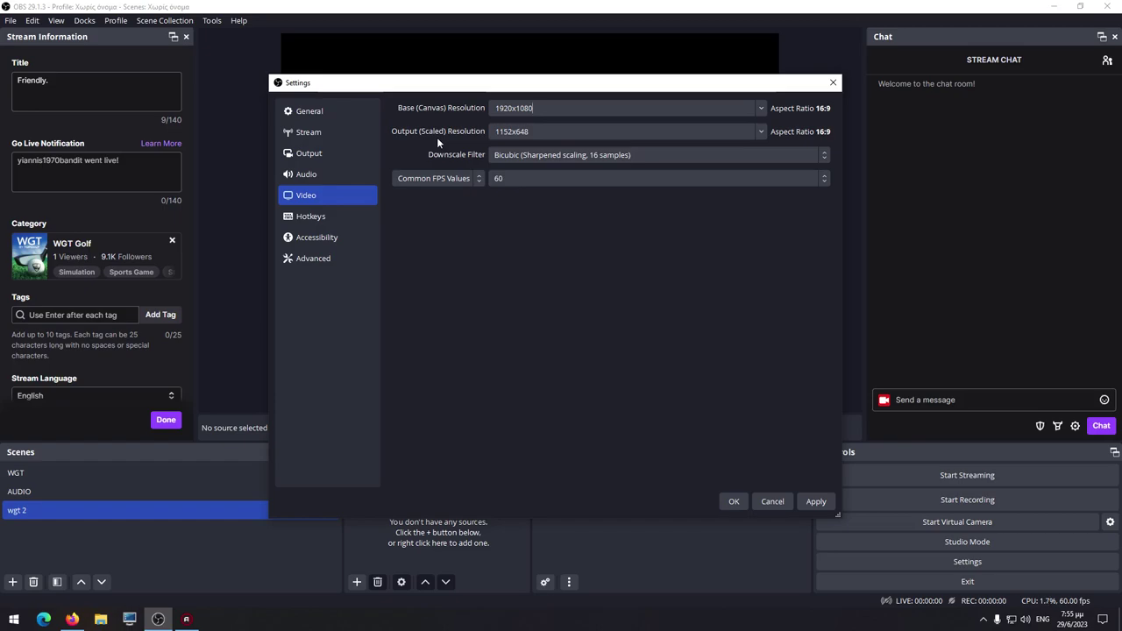
left_click(760, 131)
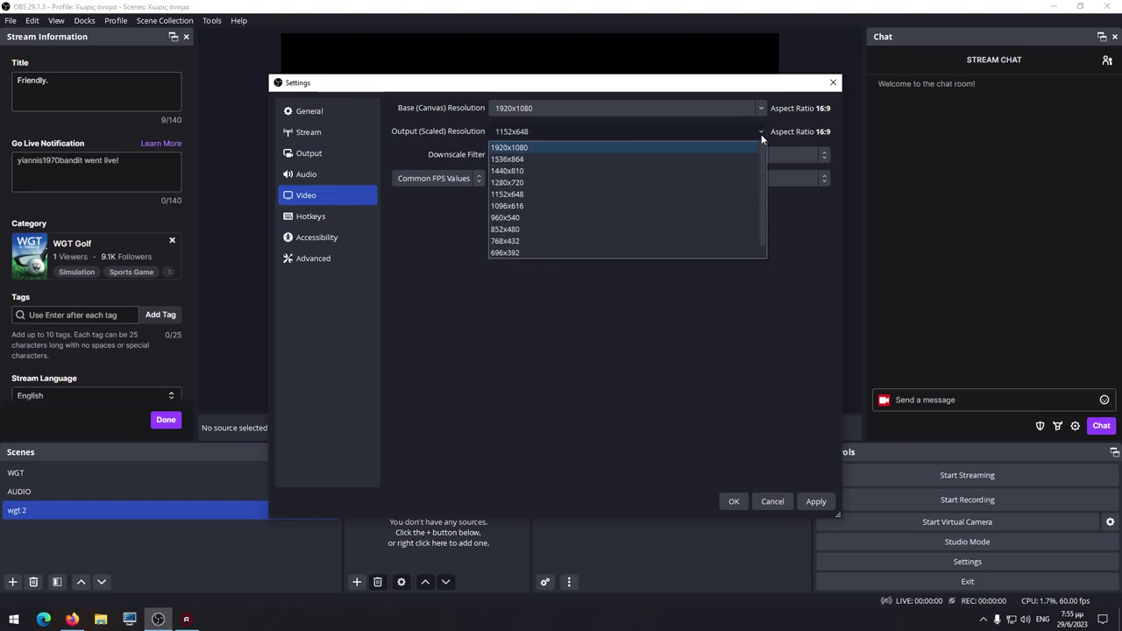
left_click(538, 149)
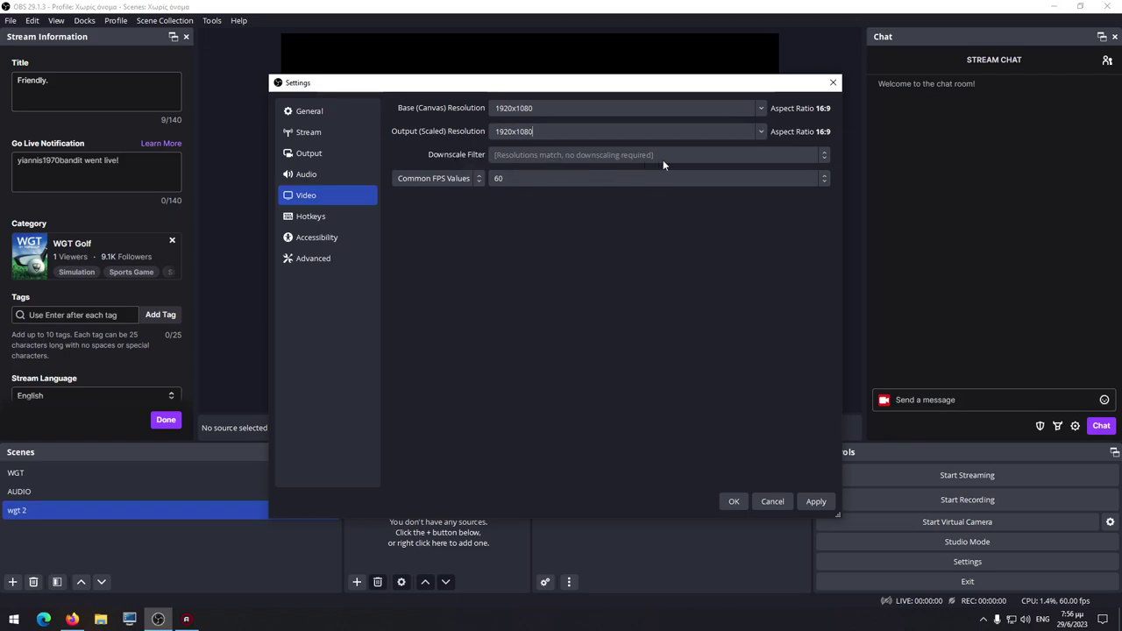
- Try an output resolution of 960x540, review the downscale filter options, and restore the output resolution to 1920x1080
left_click(761, 132)
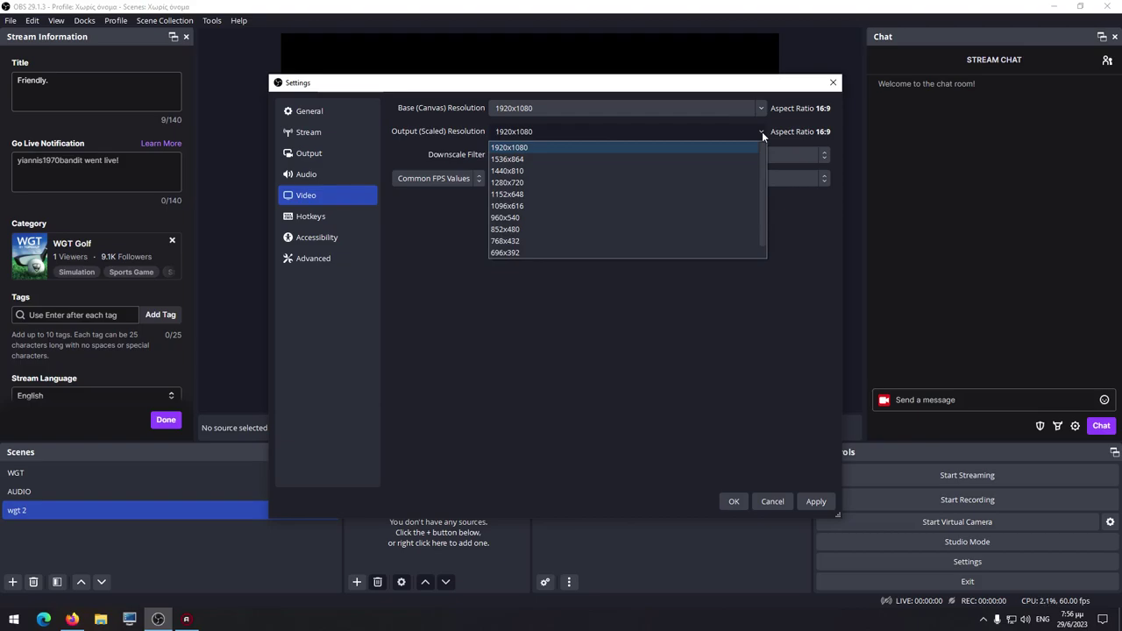
left_click(547, 218)
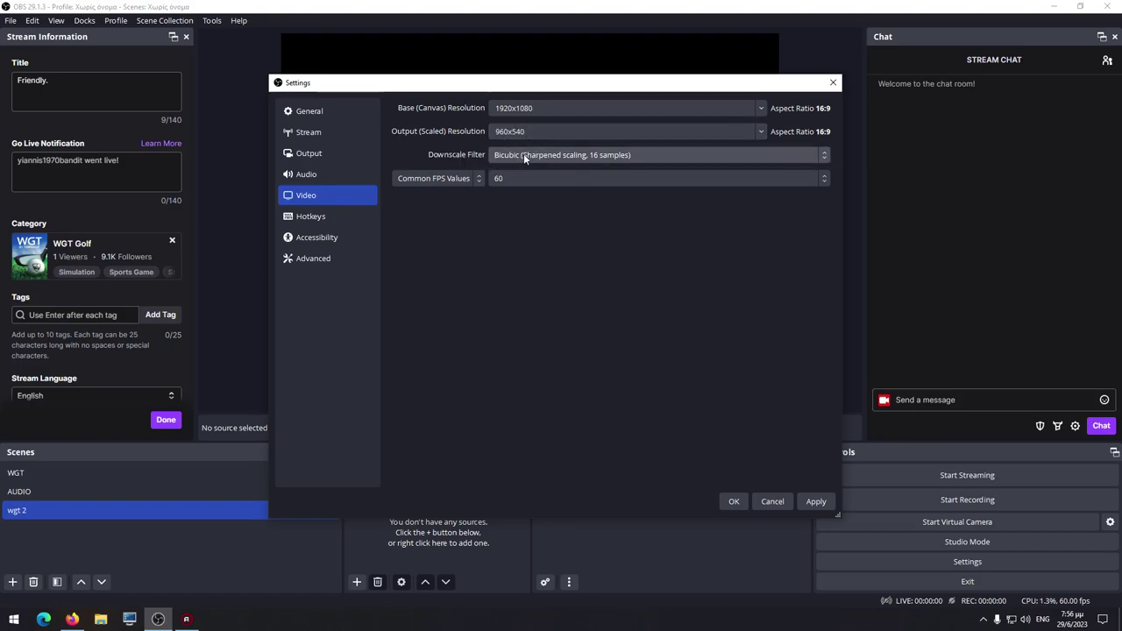
left_click(824, 157)
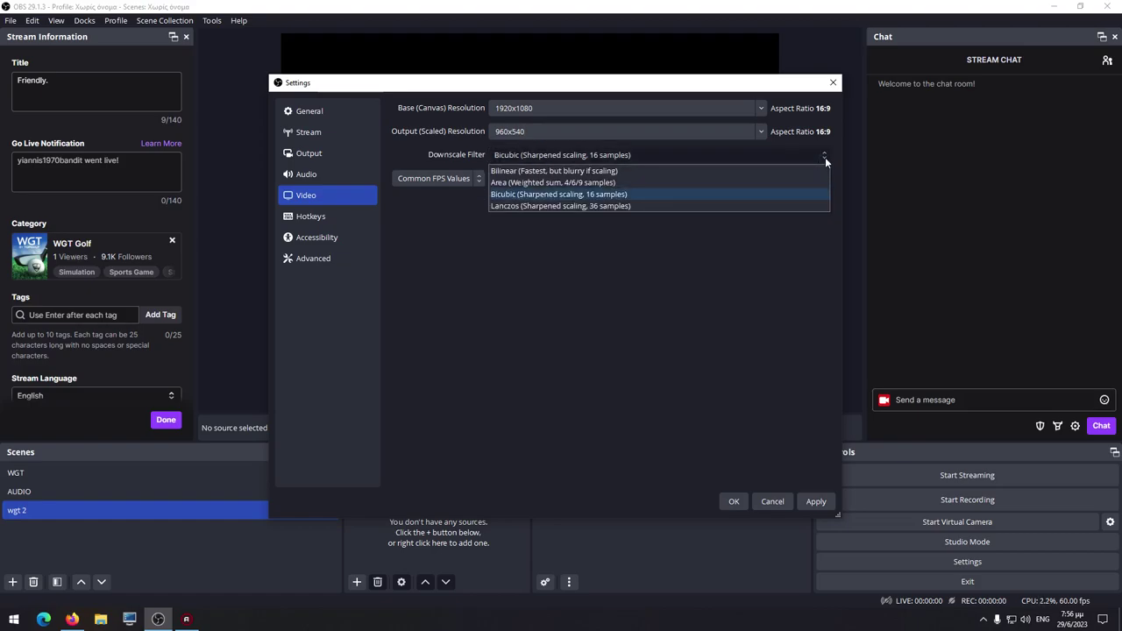
left_click(825, 157)
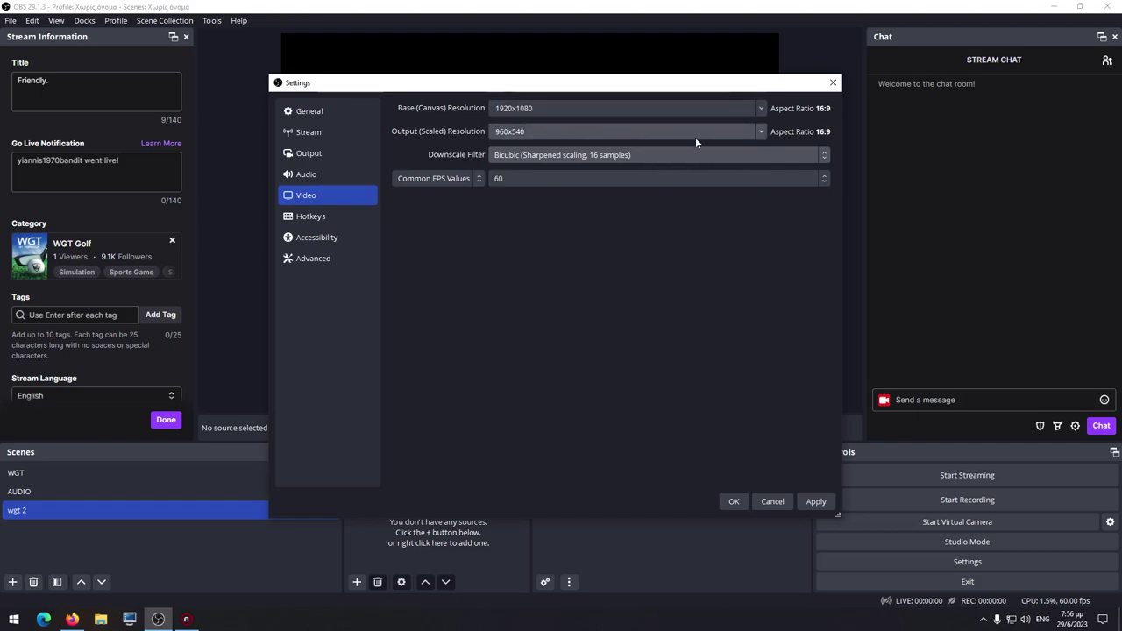
left_click(759, 132)
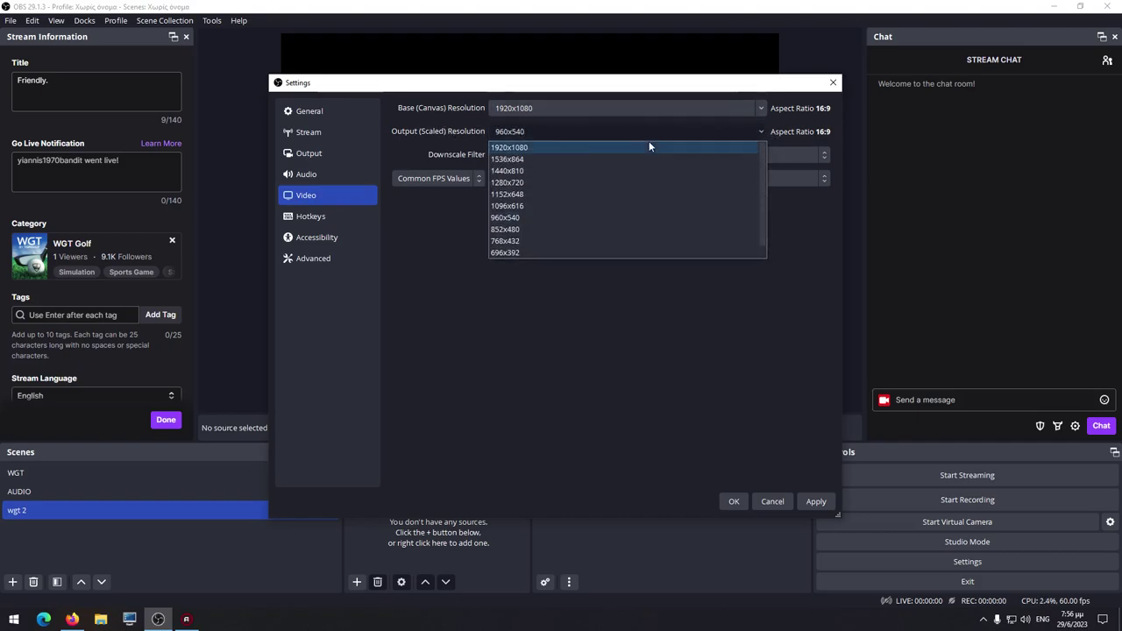
left_click(556, 148)
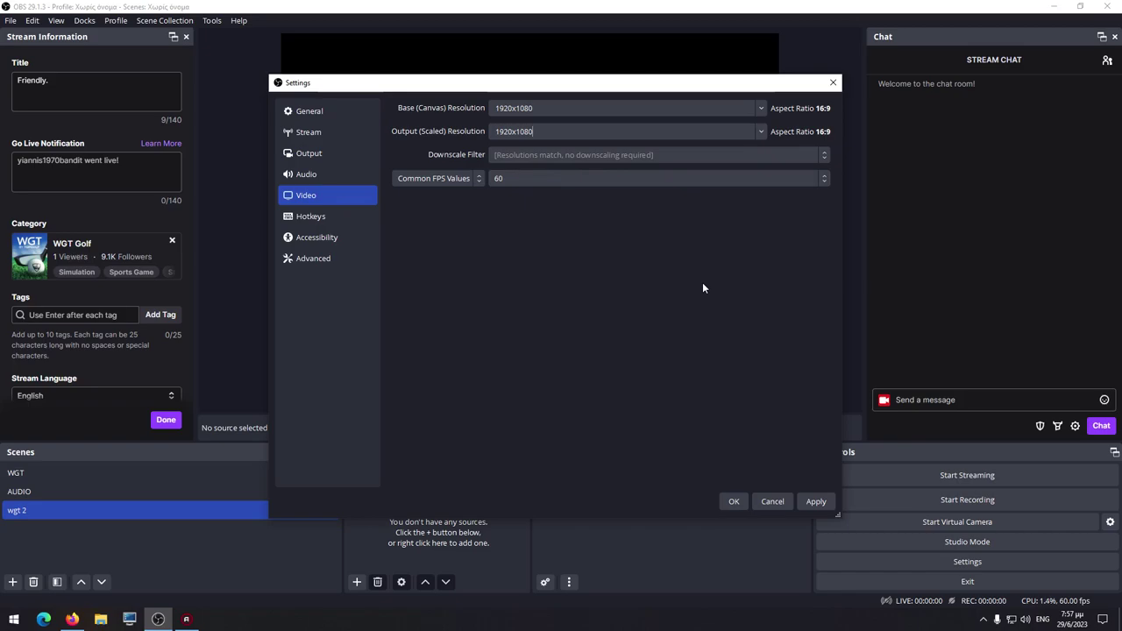
- Choose 60 as the common FPS value and apply the video settings
left_click(825, 178)
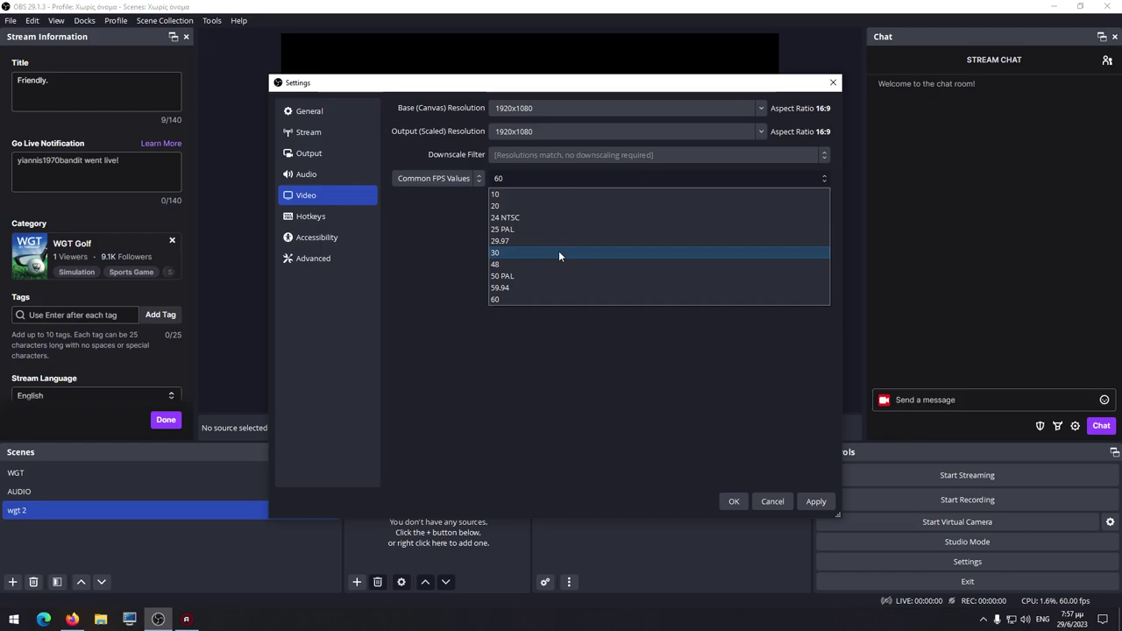
left_click(531, 300)
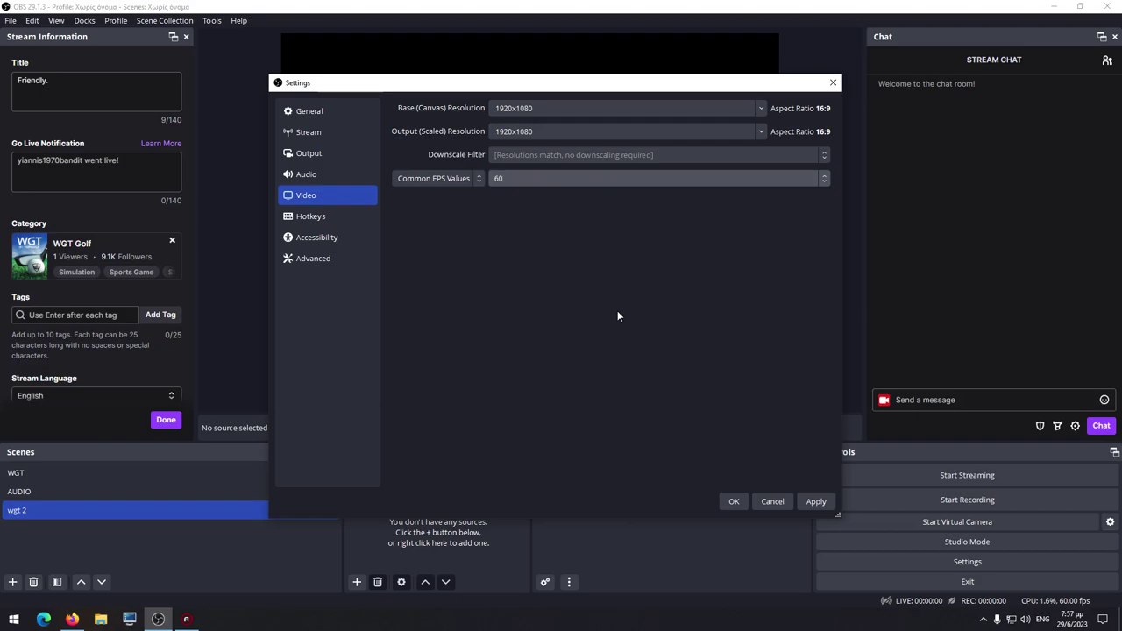
left_click(818, 502)
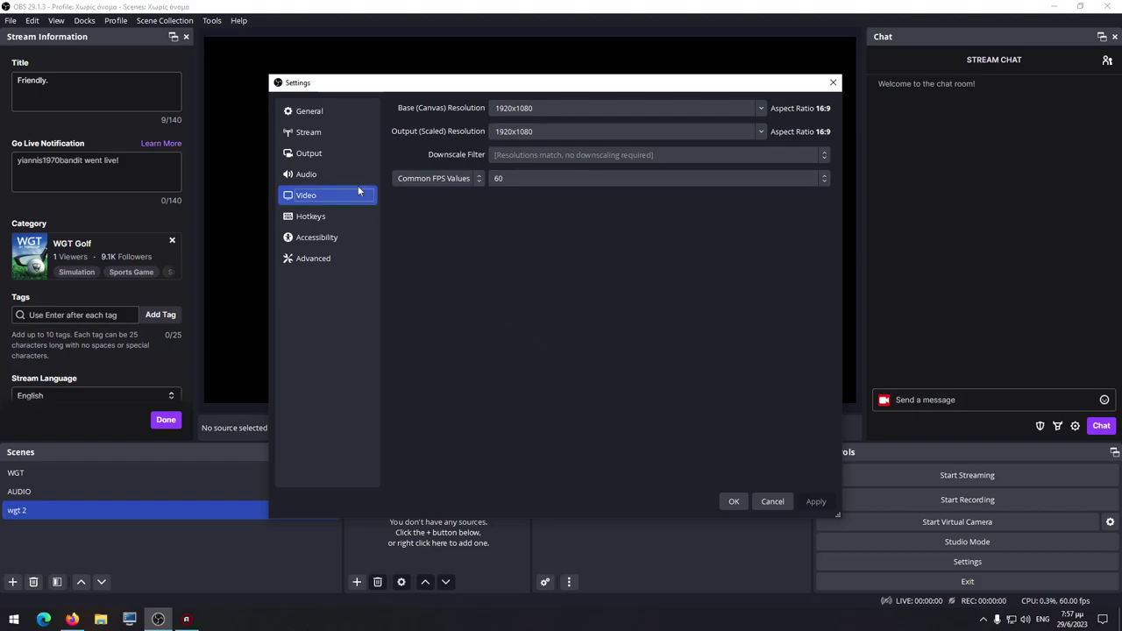
- Switch the output mode to Simple in the output settings
left_click(310, 155)
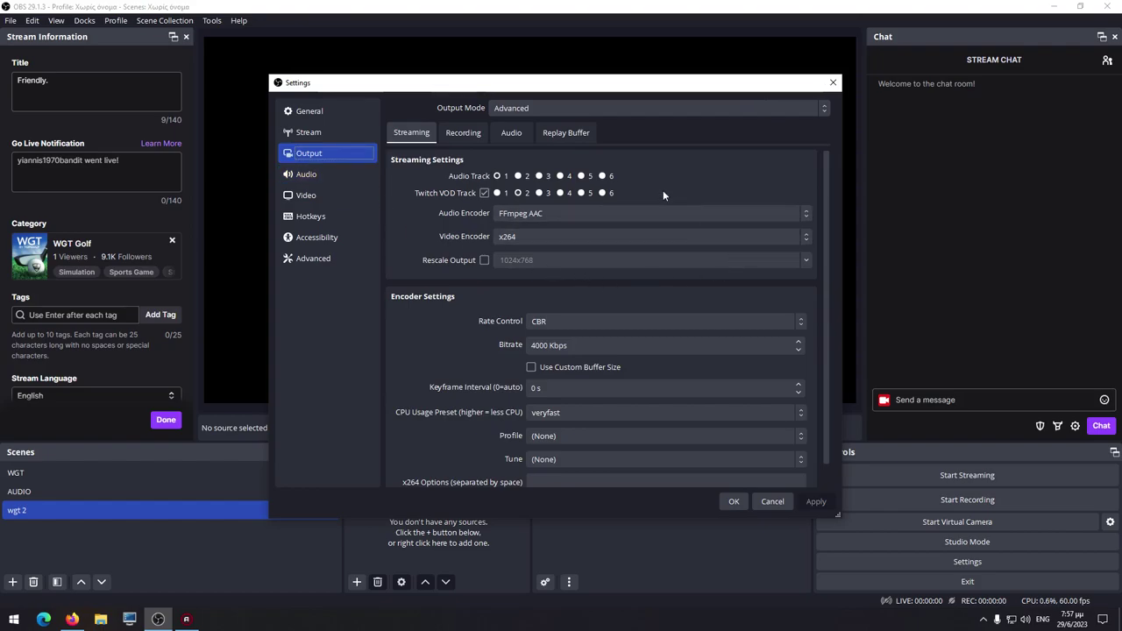
left_click(824, 113)
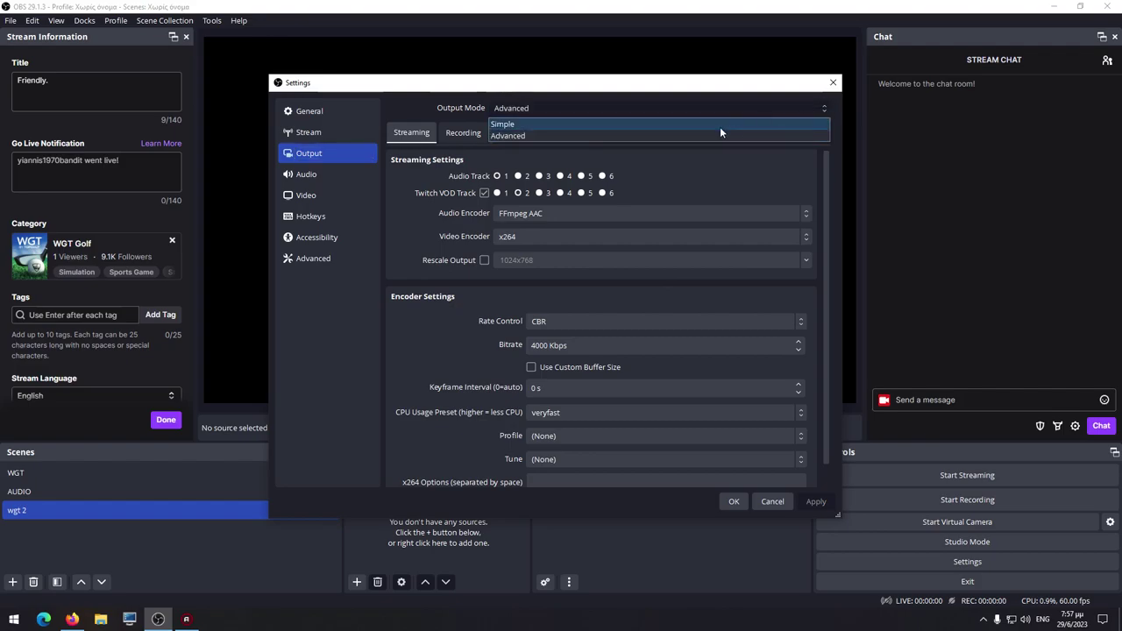
left_click(570, 124)
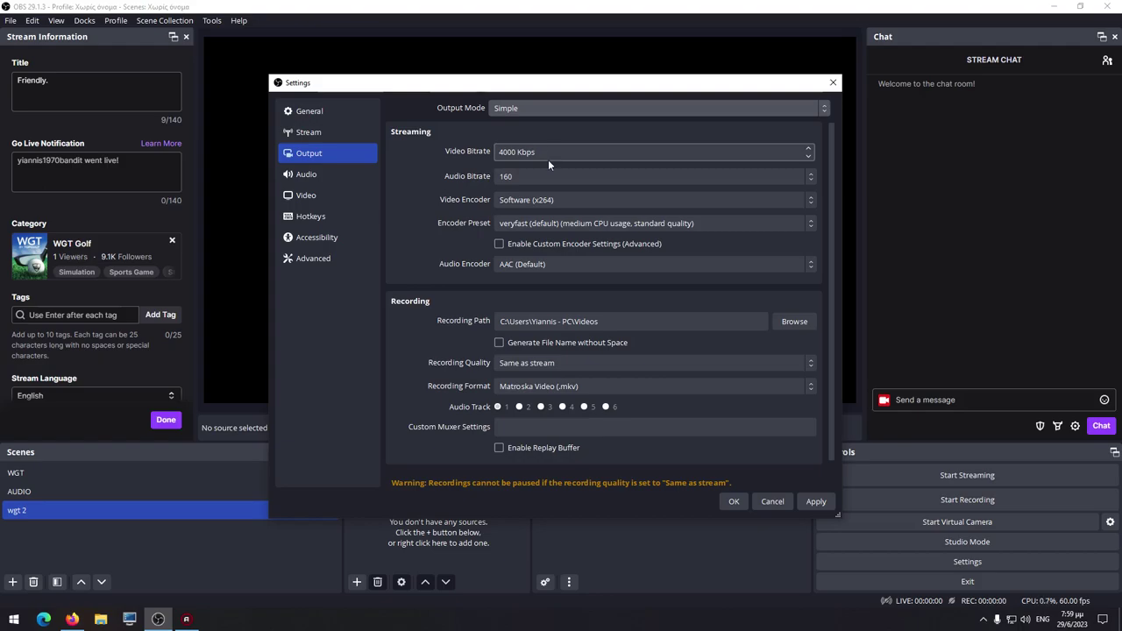
- Check the upload speed in the browser's Speedtest result and set the streaming video bitrate to 1000 Kbps in OBS
left_click(71, 619)
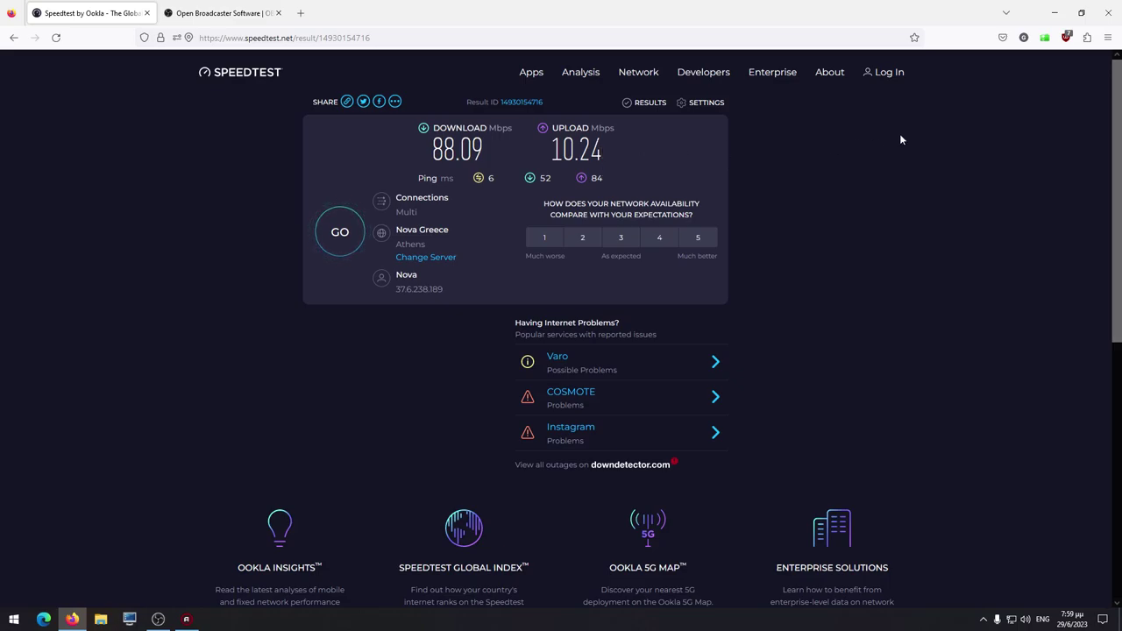
left_click(1055, 12)
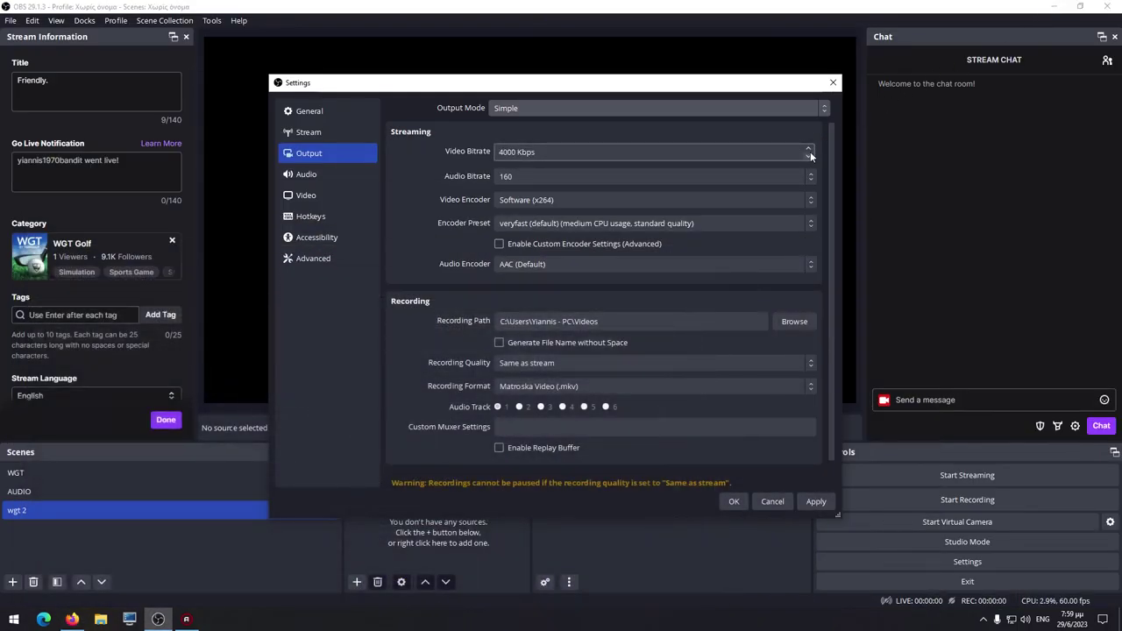
left_click_drag(515, 150, 499, 151)
type("1000")
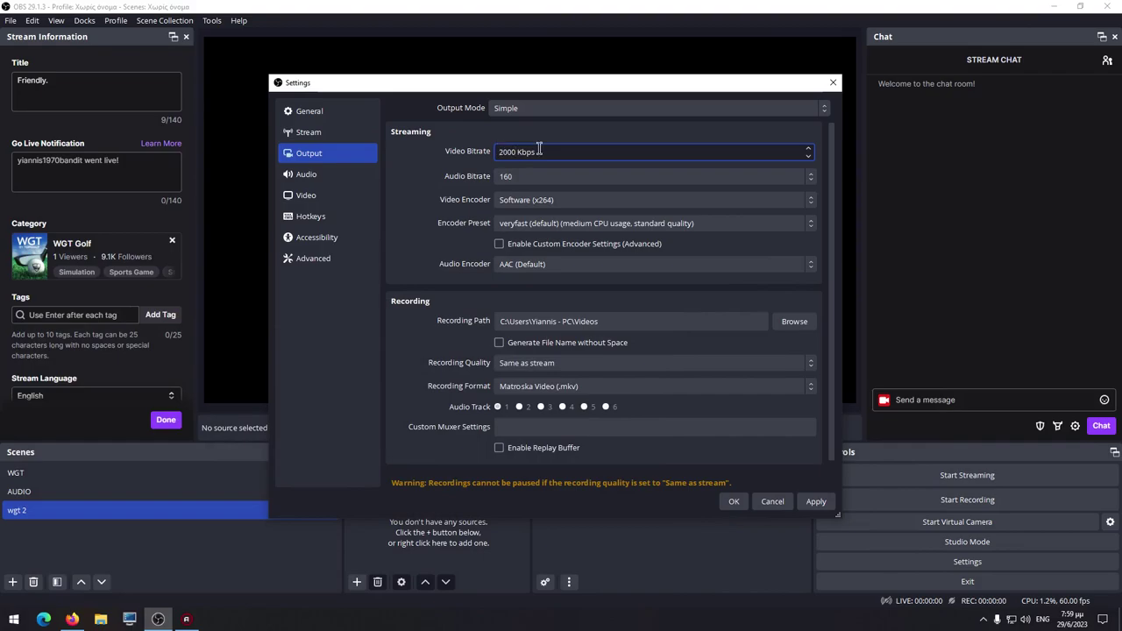
triple_click(519, 152)
type("1000")
- Review the audio bitrate options and choose Software (x264) as the streaming video encoder
left_click(810, 179)
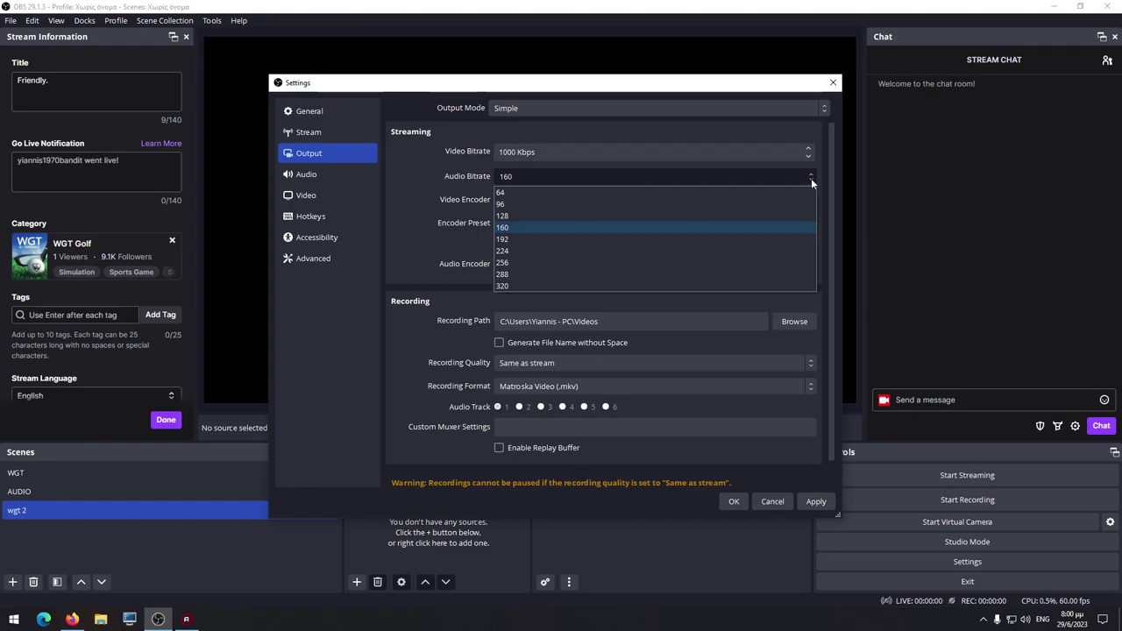
left_click(811, 178)
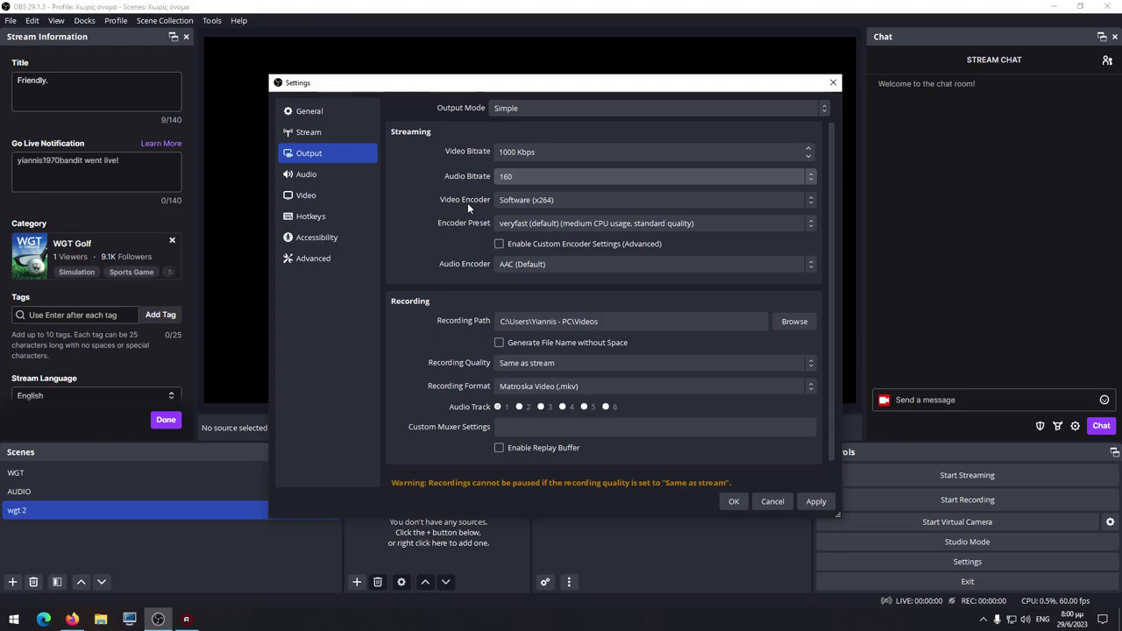
left_click(811, 200)
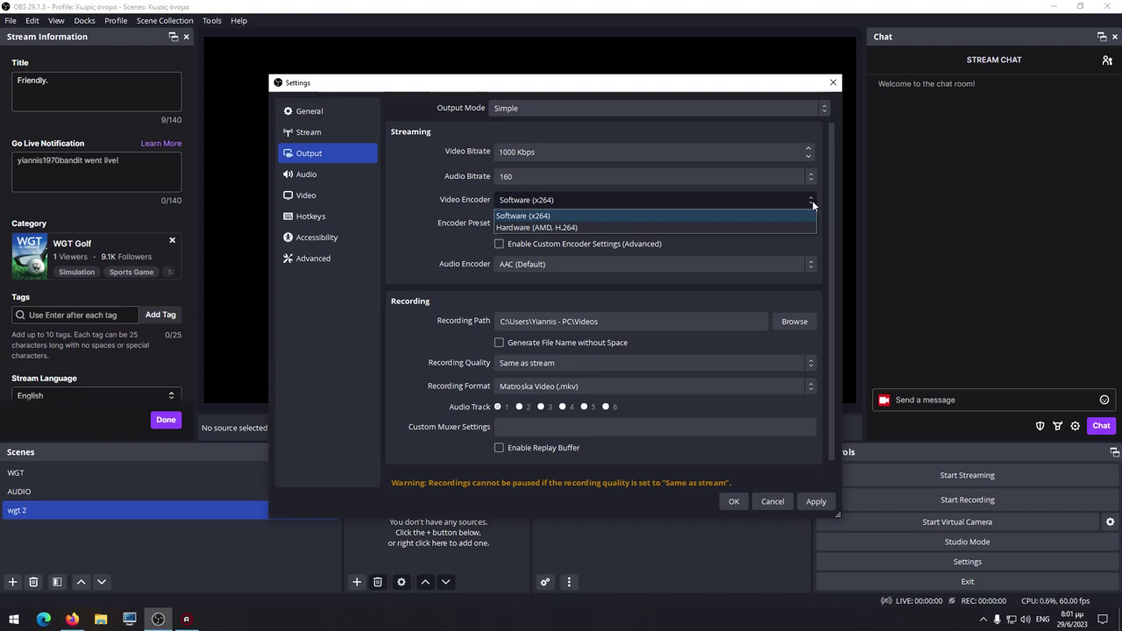
left_click(563, 216)
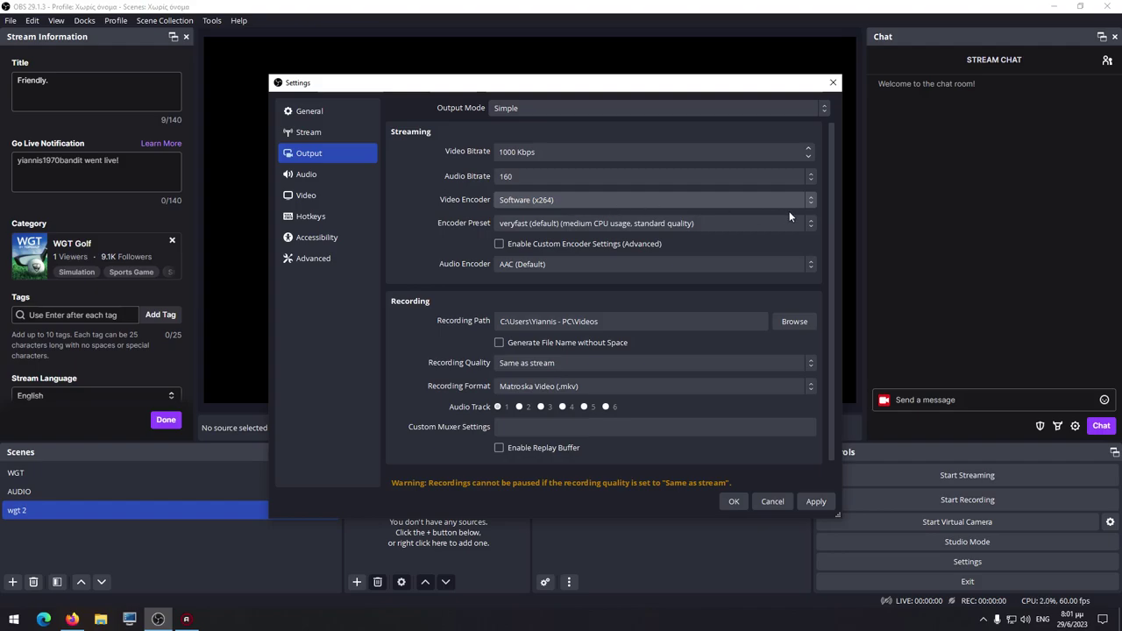
- Review the available video encoders and encoder presets in the streaming output settings, keeping Software (x264) and the veryfast preset
left_click(811, 200)
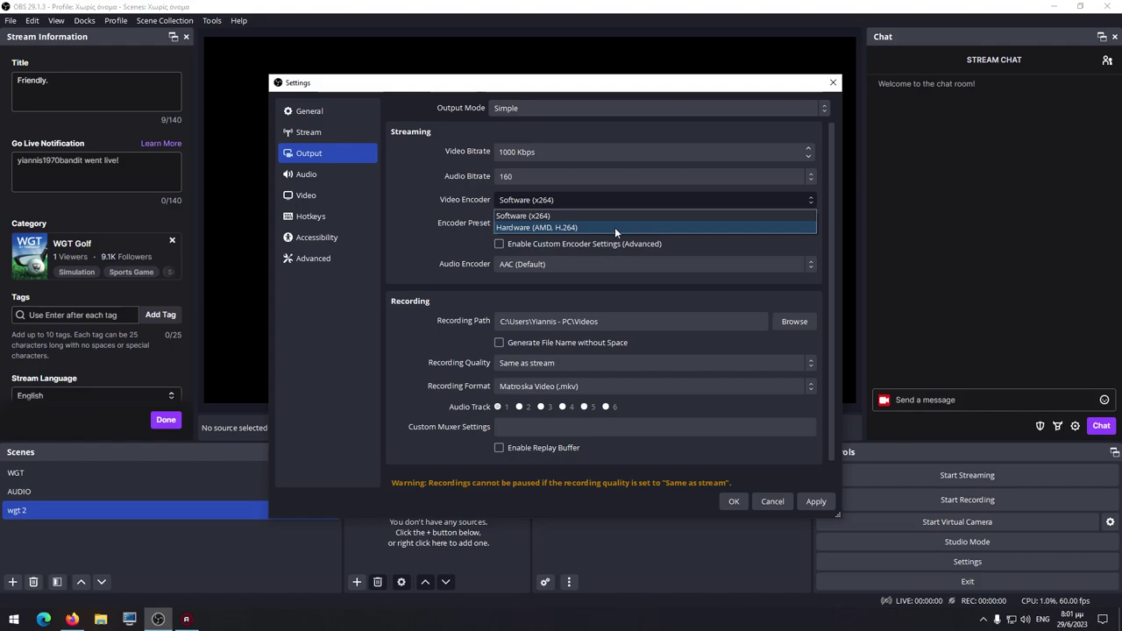
left_click(474, 212)
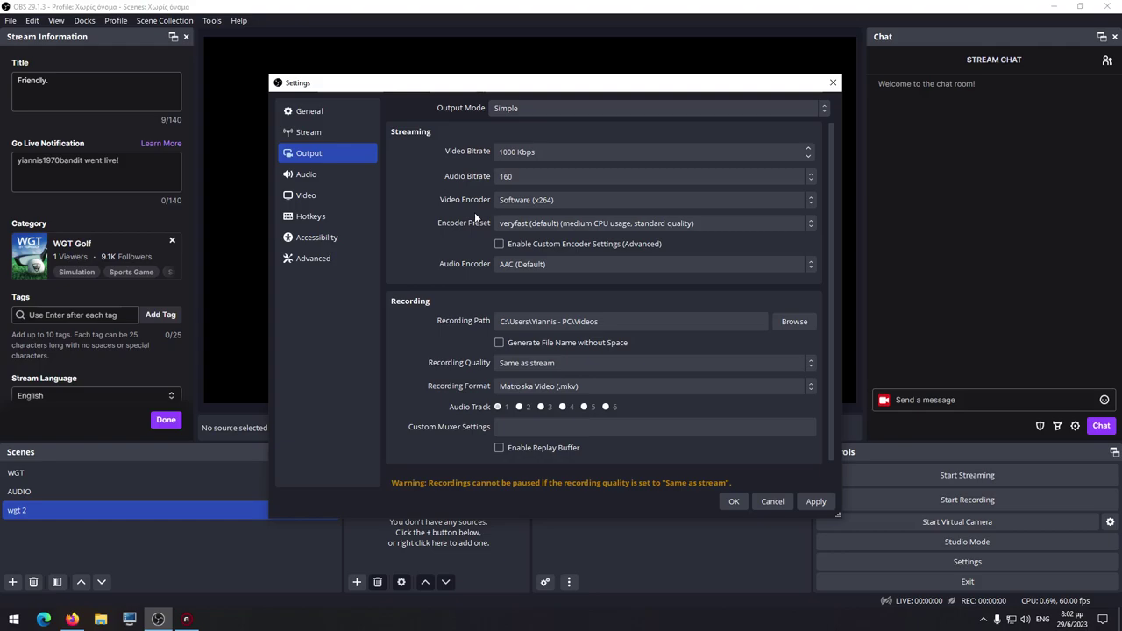
left_click(590, 204)
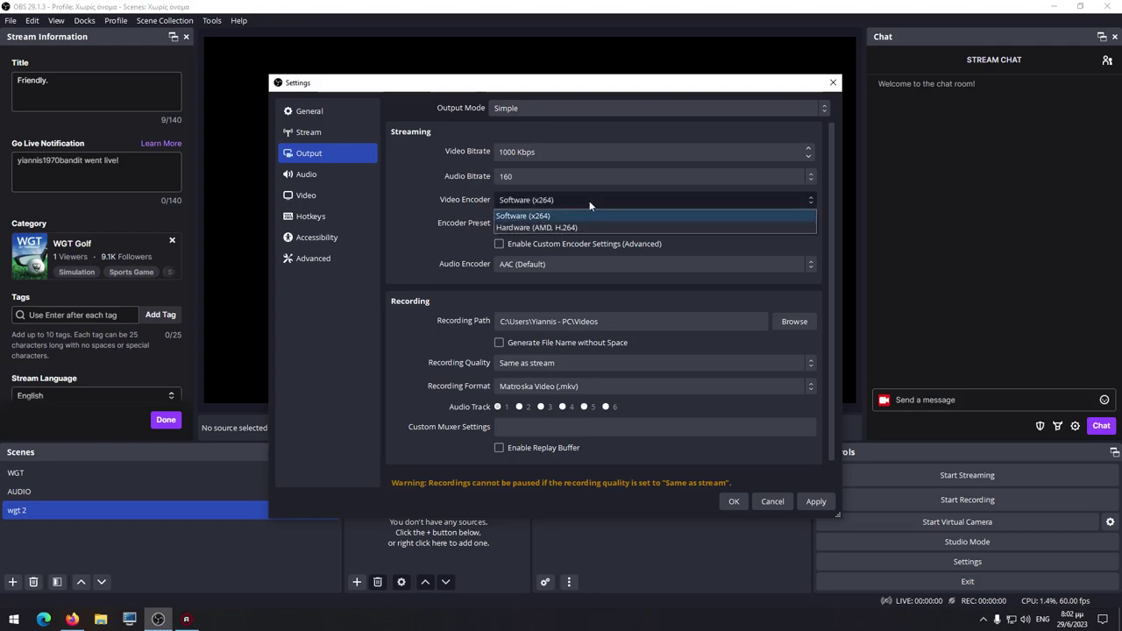
left_click(468, 207)
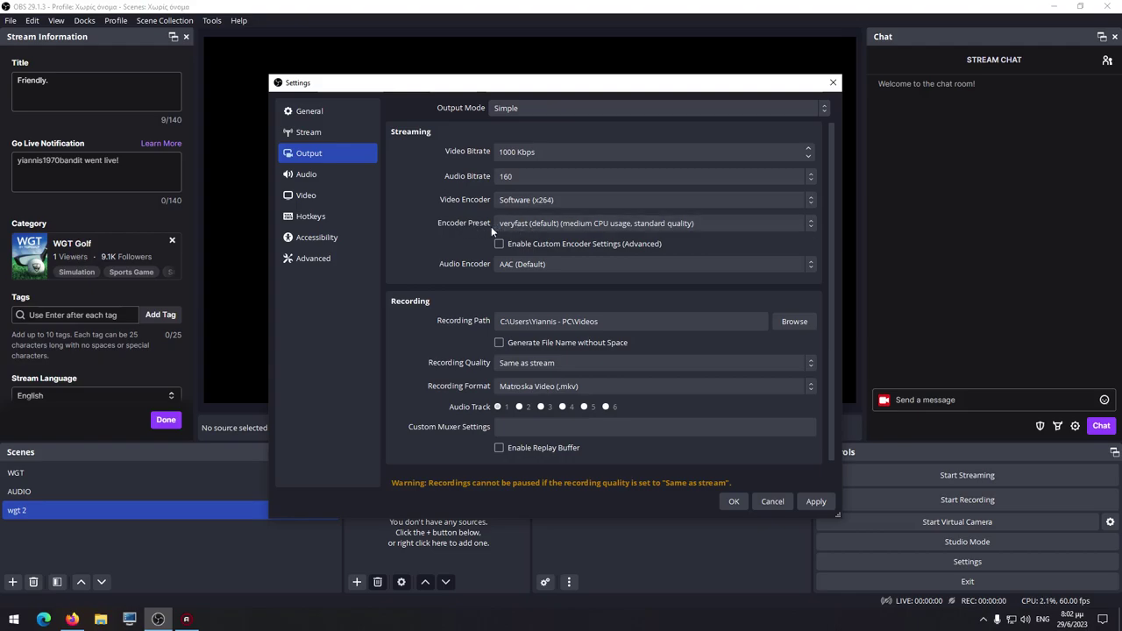
left_click(810, 223)
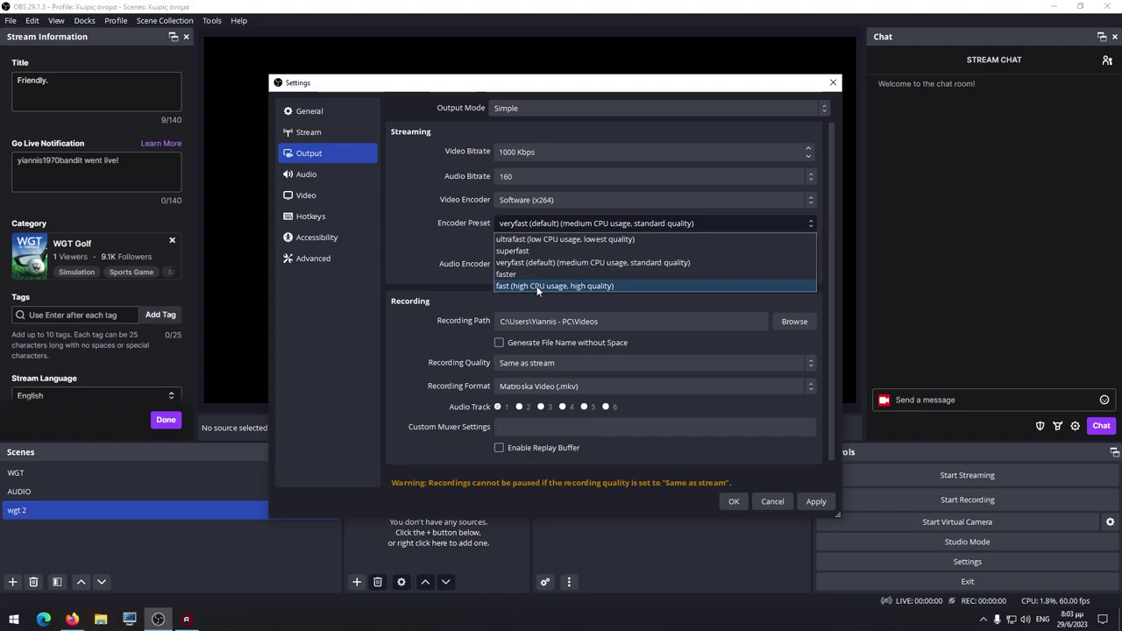
left_click(445, 244)
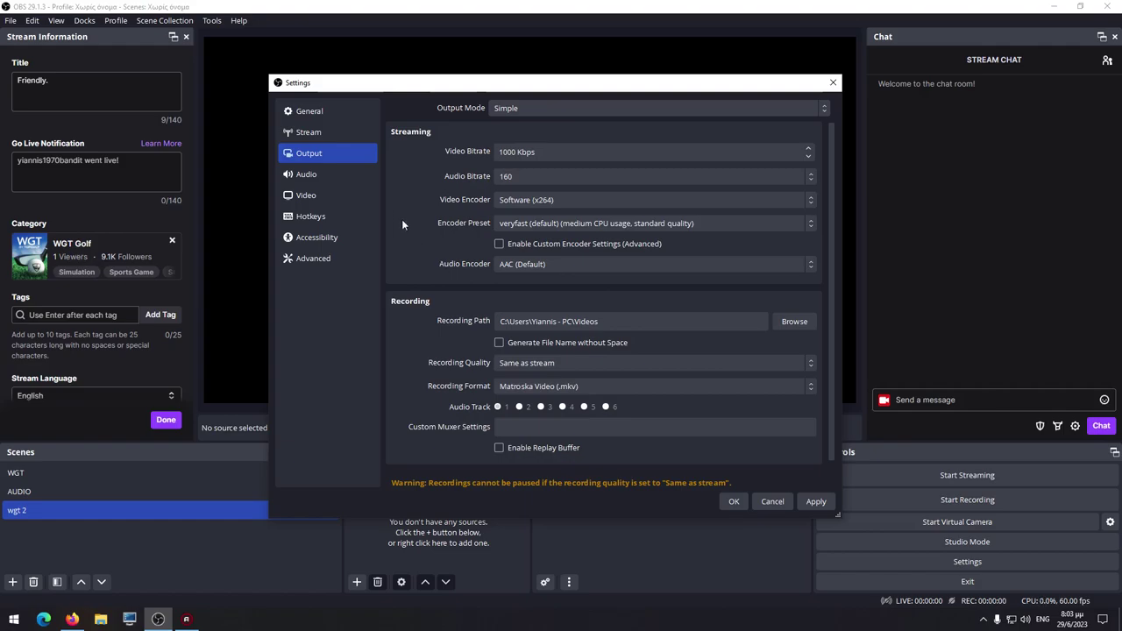
- Review the Desktop Audio and Mic/Auxiliary Audio device choices in the audio settings, then apply the settings and close the dialog
left_click(329, 174)
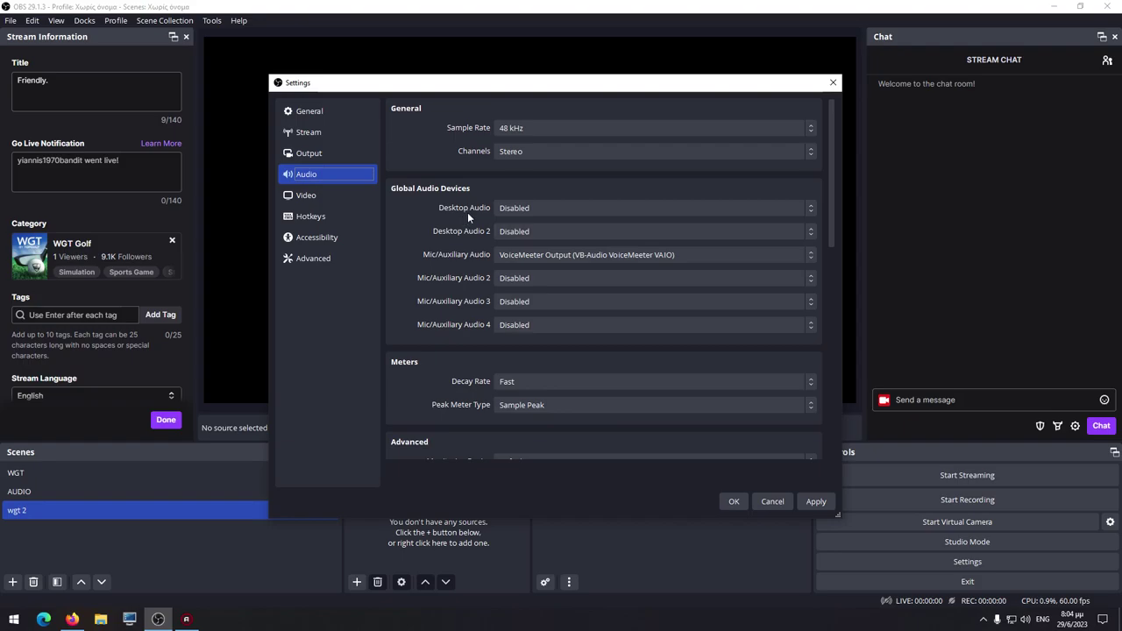
left_click(812, 209)
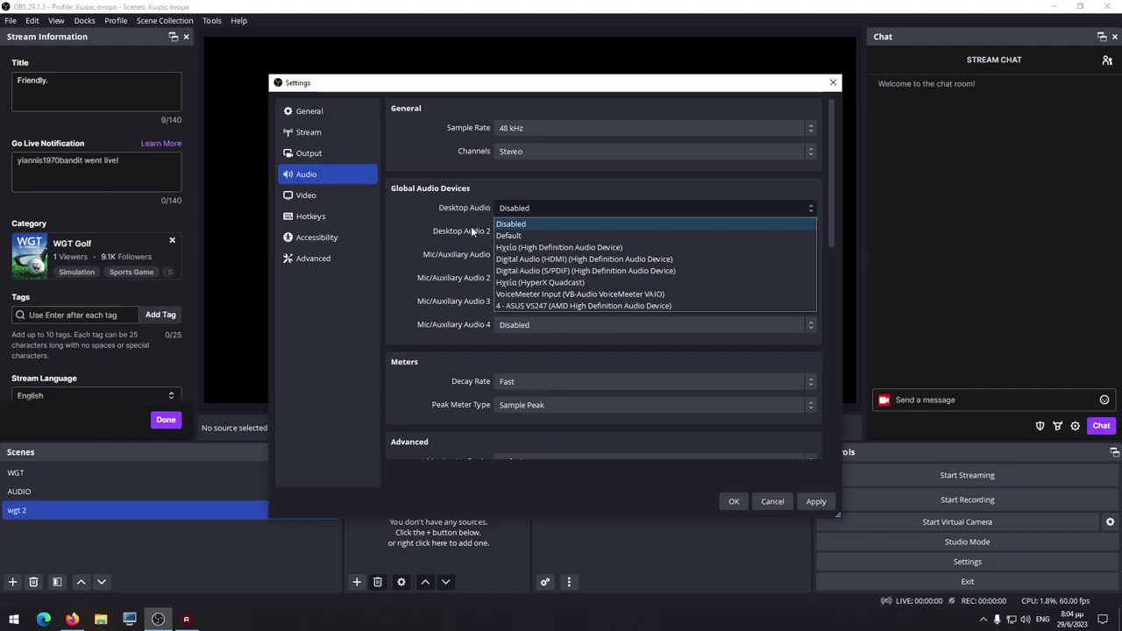
left_click(386, 209)
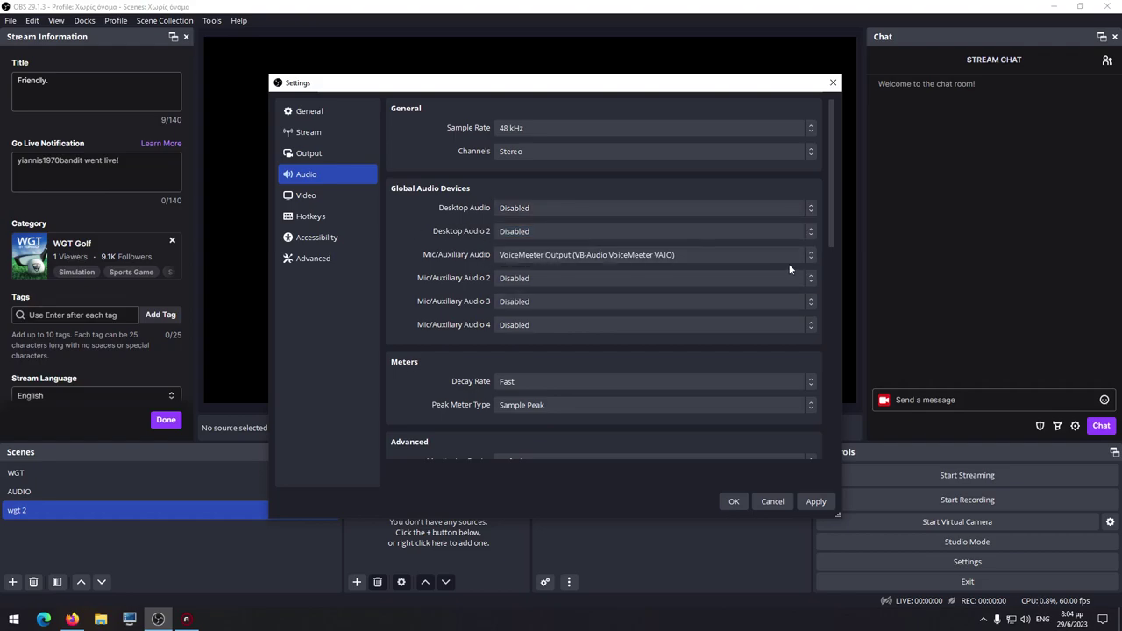
left_click(811, 254)
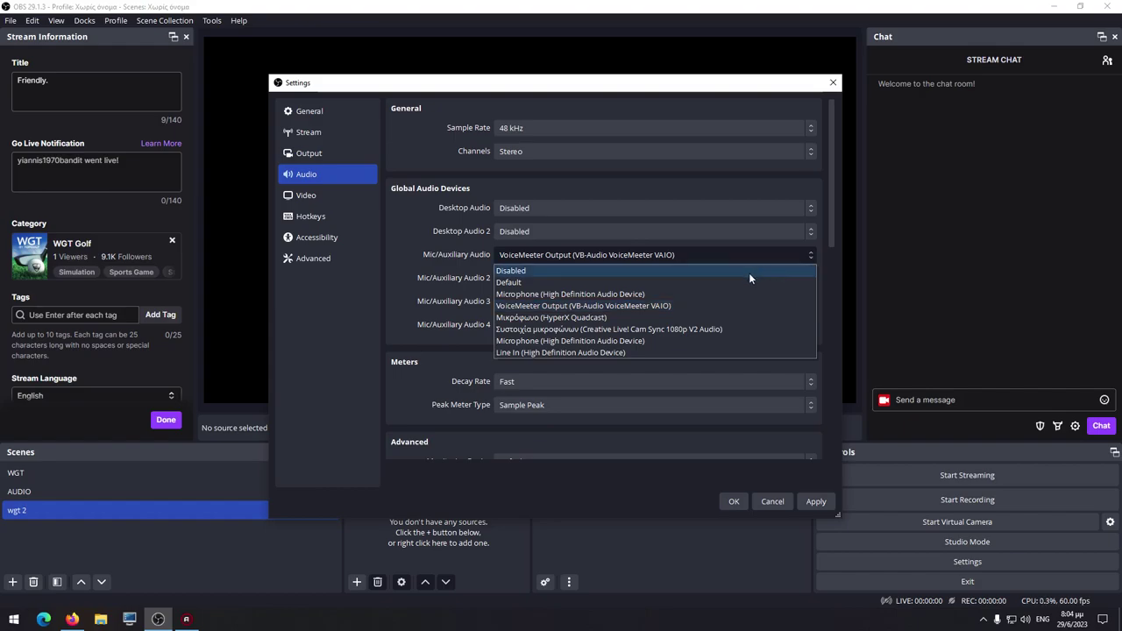
left_click(396, 236)
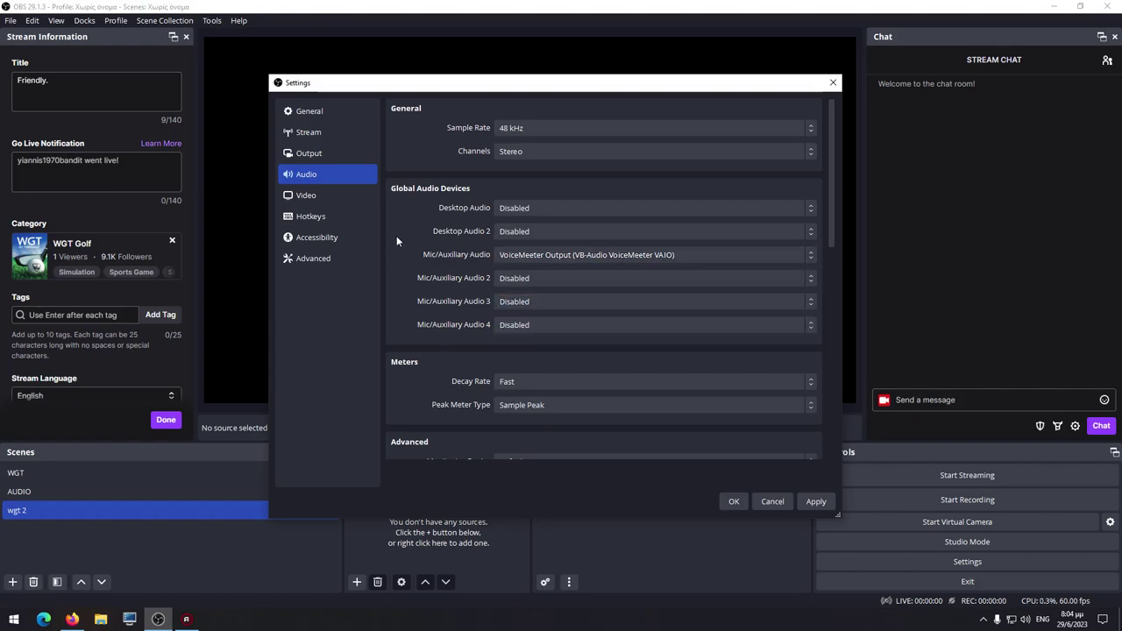
left_click(817, 502)
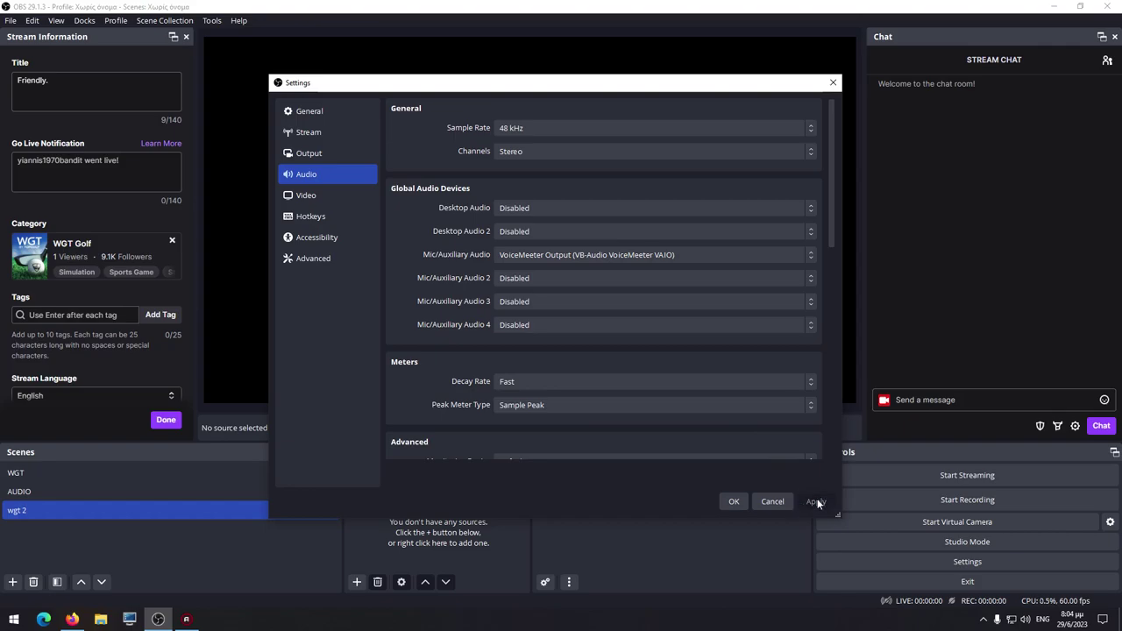
left_click(734, 502)
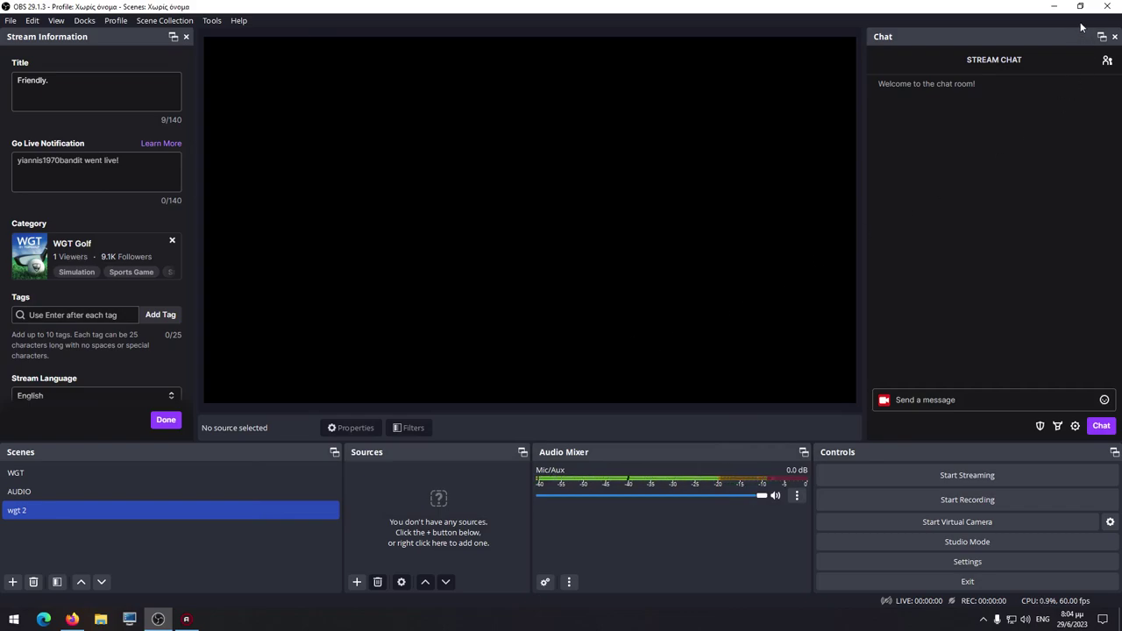
- Minimize OBS, launch WGT Golf from the desktop, start the game and reposition its window on the desktop
left_click(1056, 7)
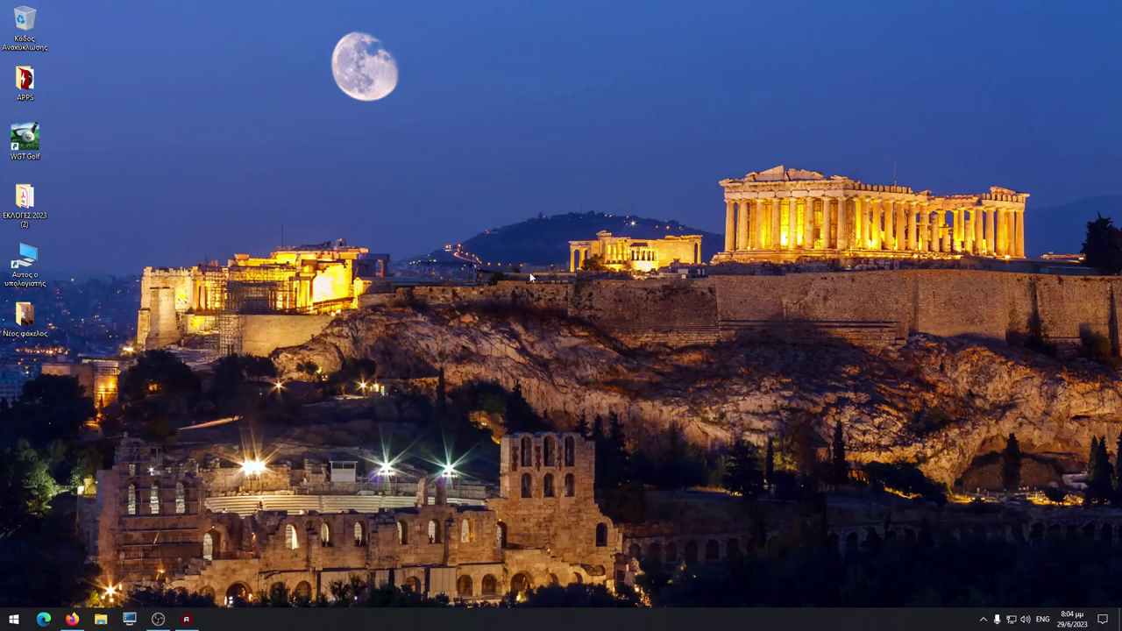
left_click(26, 140)
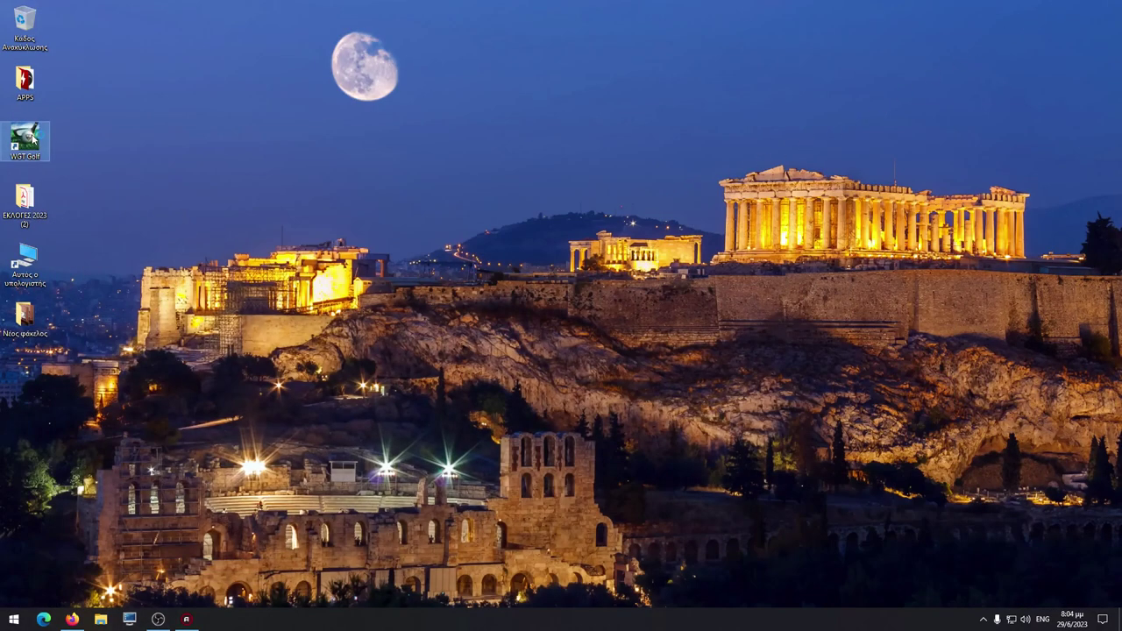
key("Return")
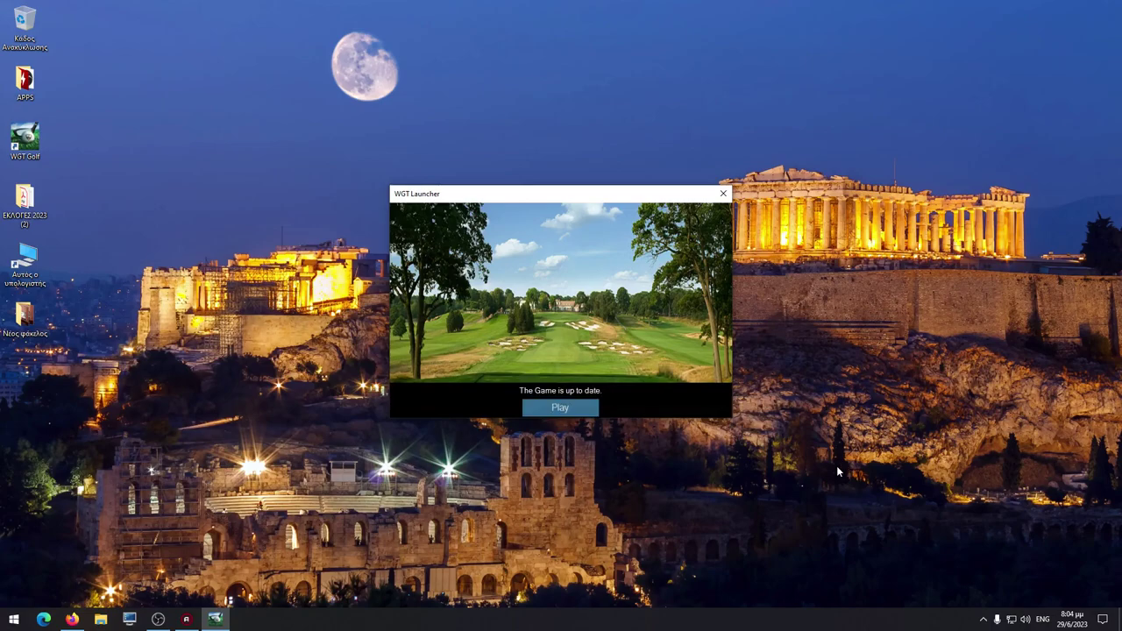
left_click(588, 414)
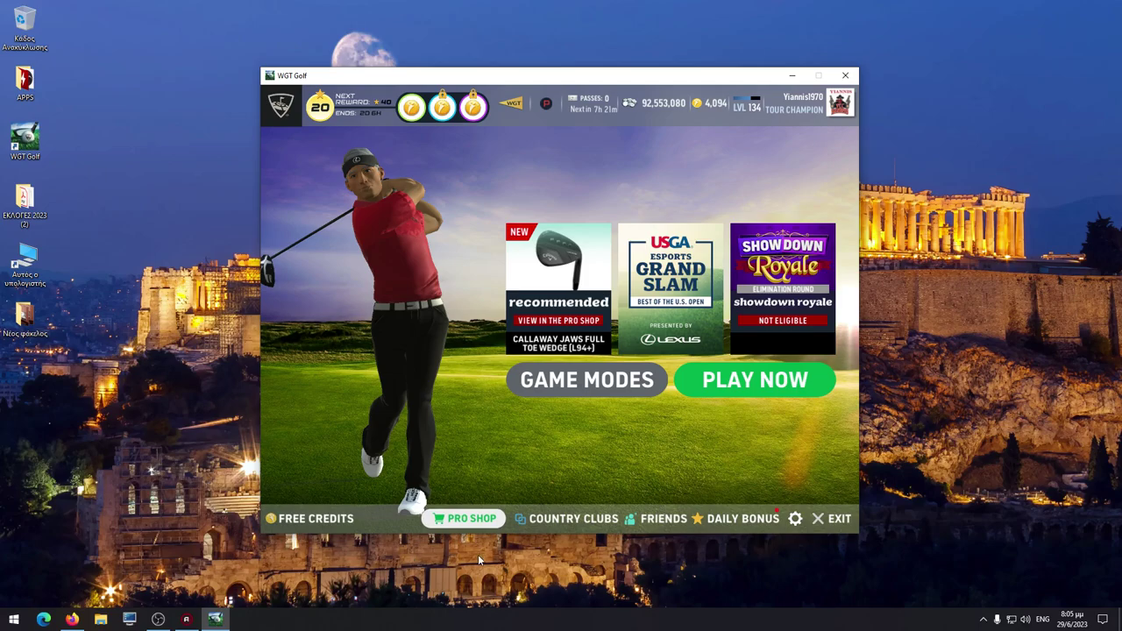
left_click_drag(591, 76, 602, 62)
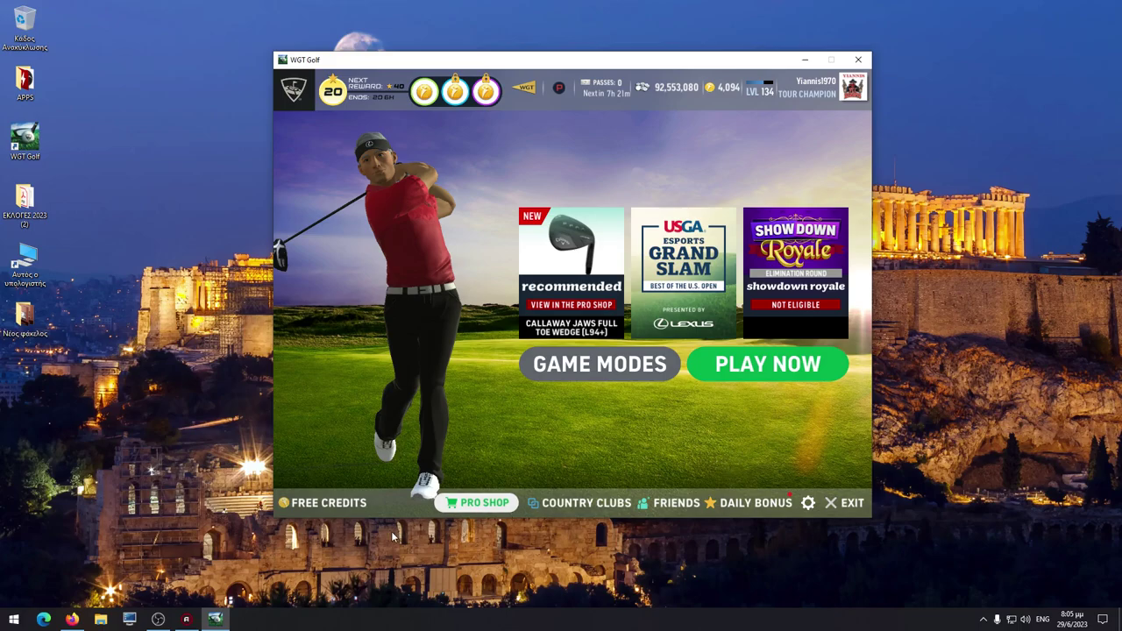
- Return to OBS, narrow the Scenes area and add a new Game Capture source named Wgt to the wgt 2 scene
left_click(155, 622)
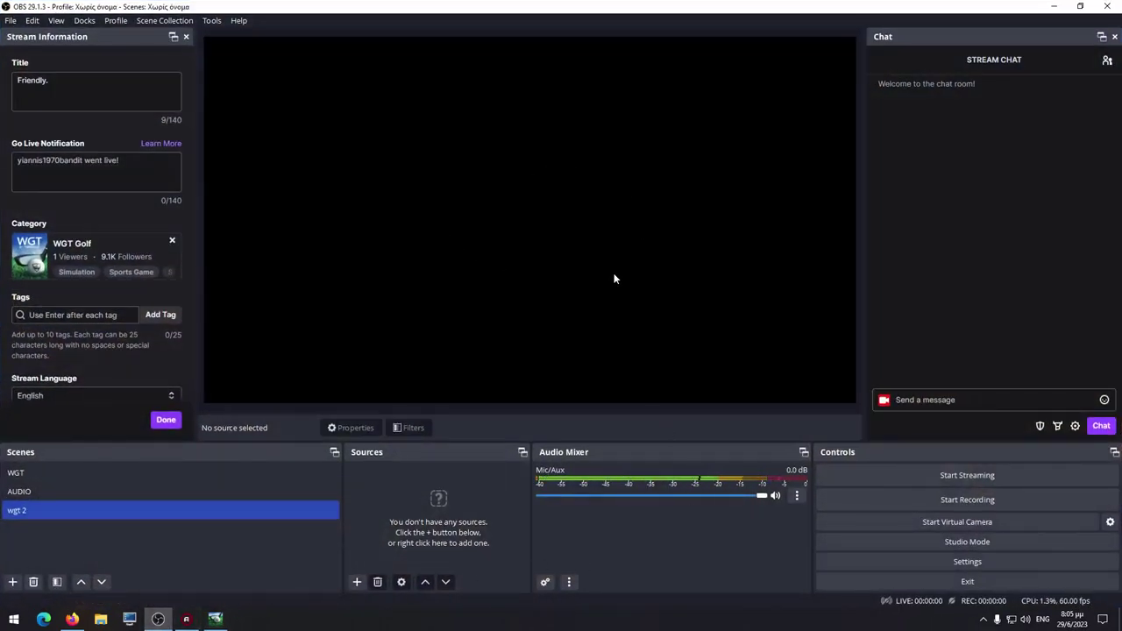
left_click_drag(341, 531, 276, 529)
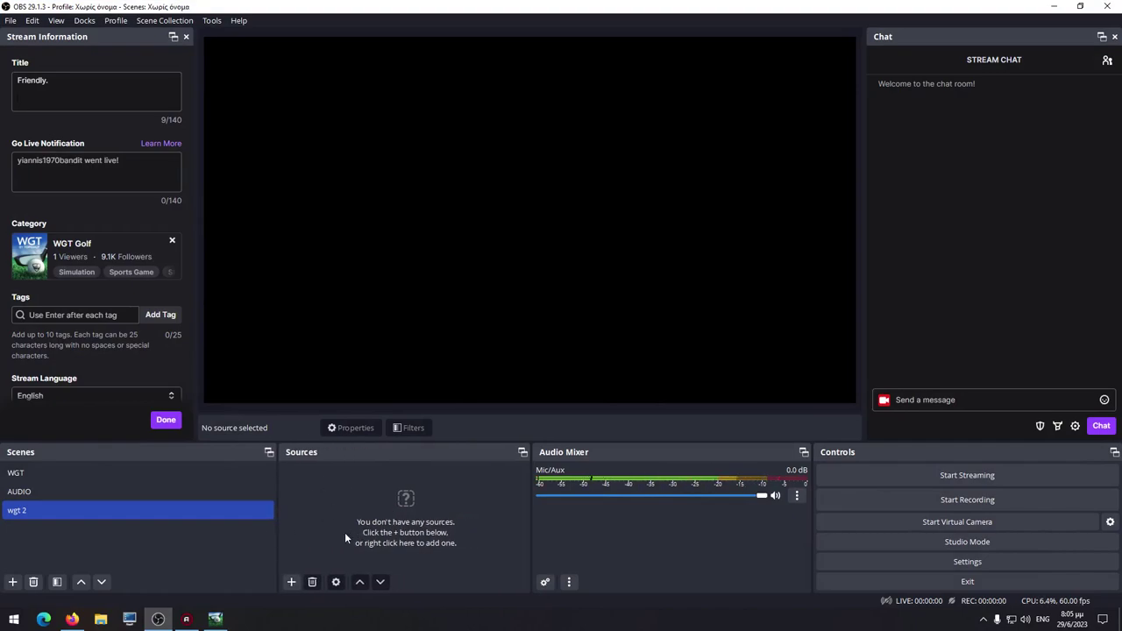
left_click(292, 582)
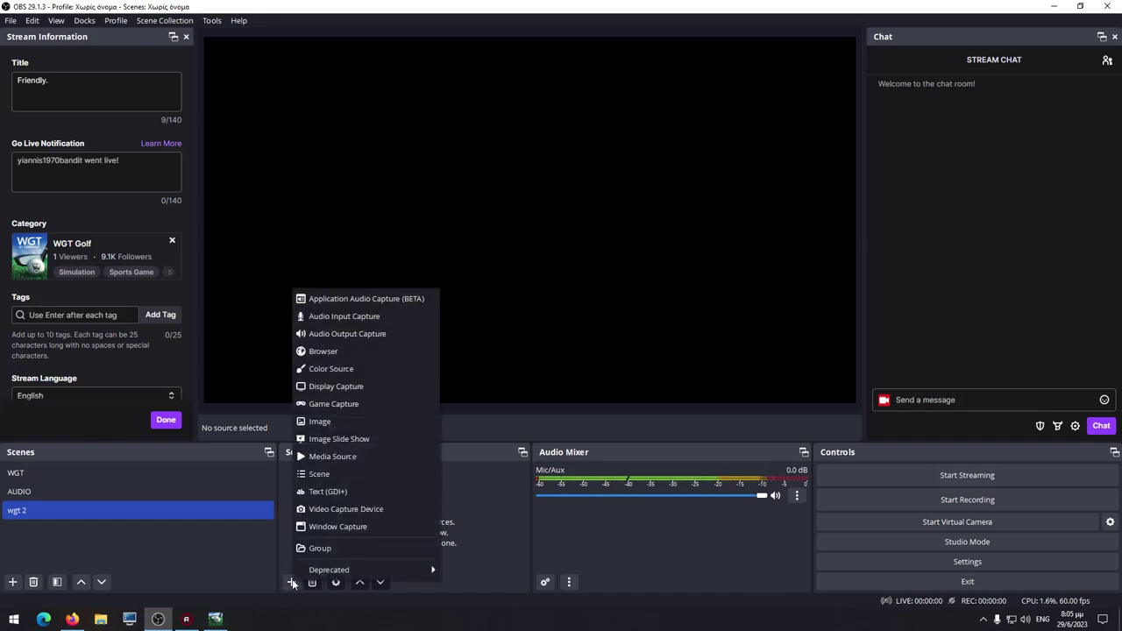
mouse_move(324, 571)
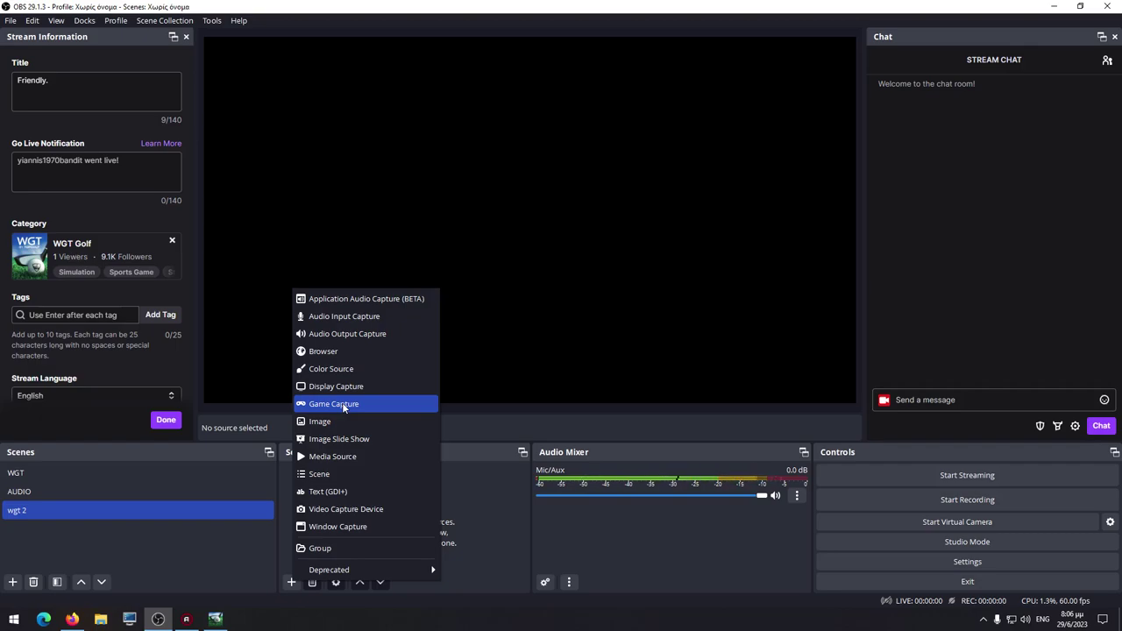
left_click(341, 402)
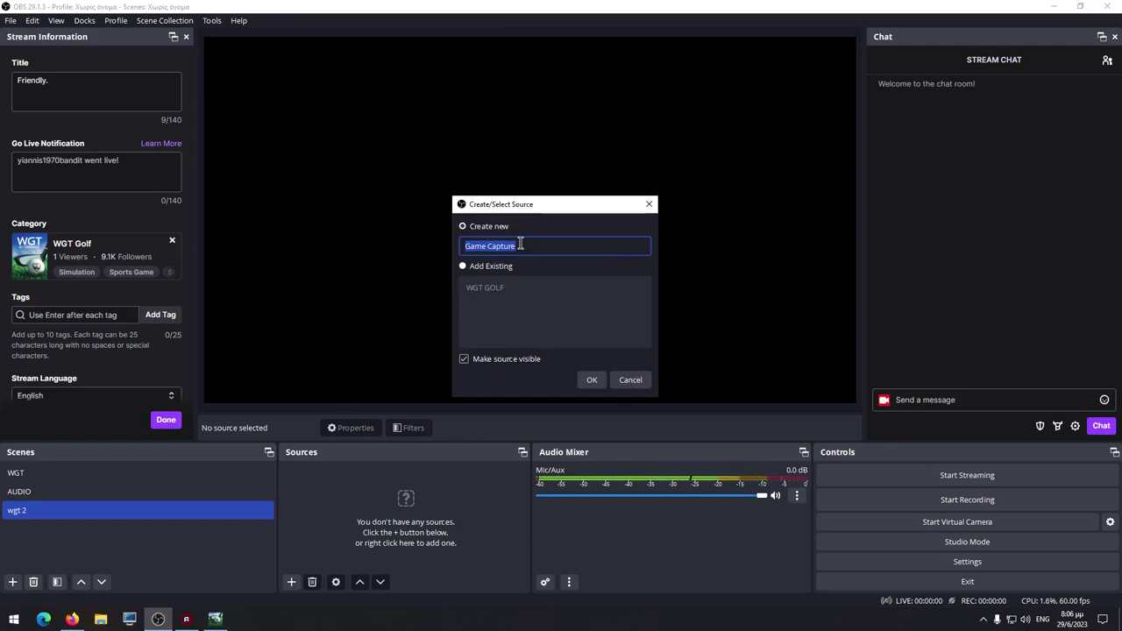
type("Wgt")
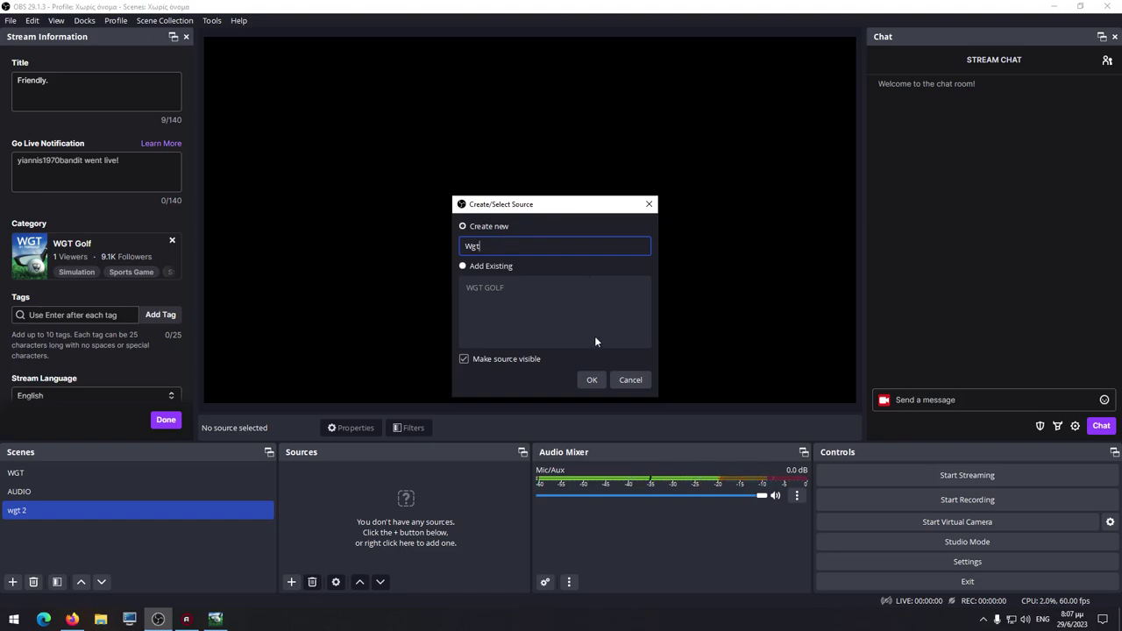
left_click(593, 380)
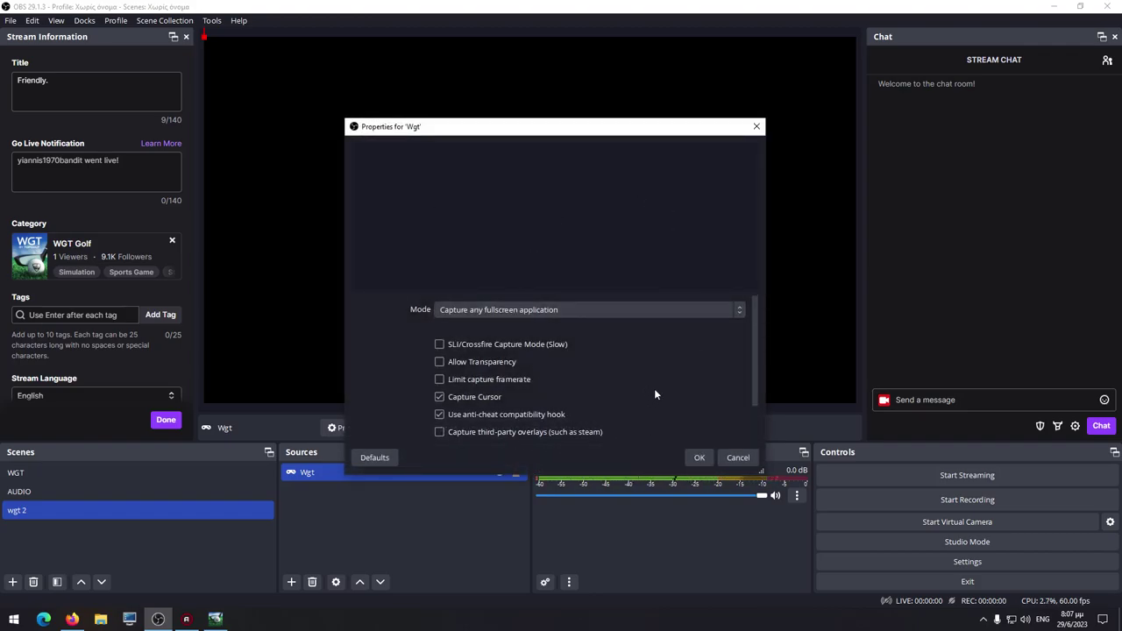
- Set the Wgt source to capture the specific window [golf.exe]: WGT Golf and confirm its properties
left_click(739, 312)
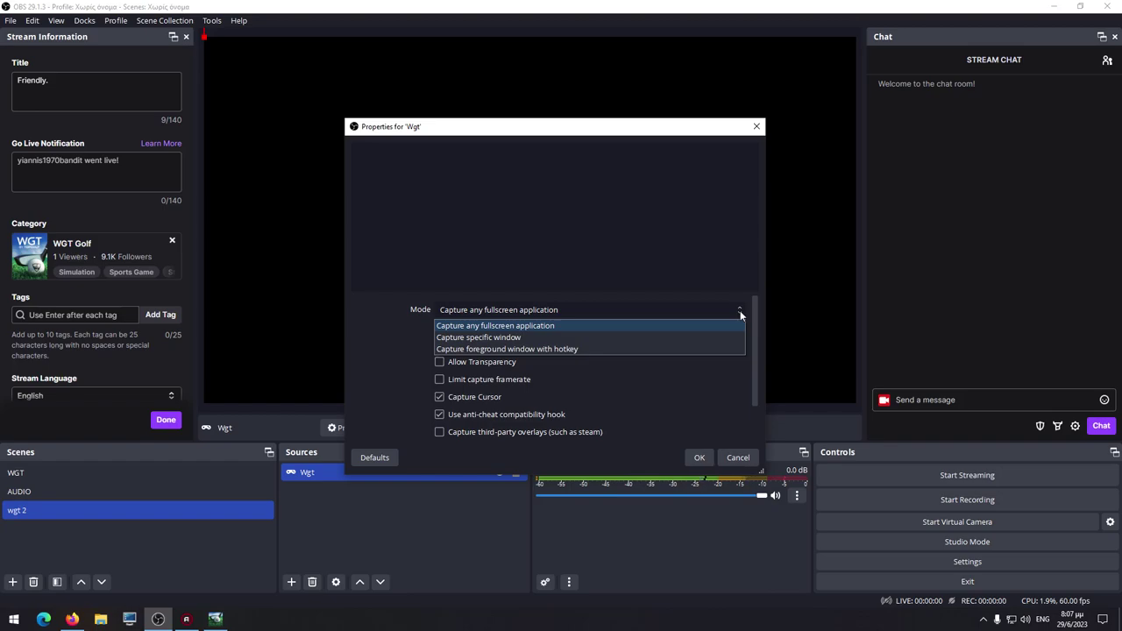
left_click(540, 338)
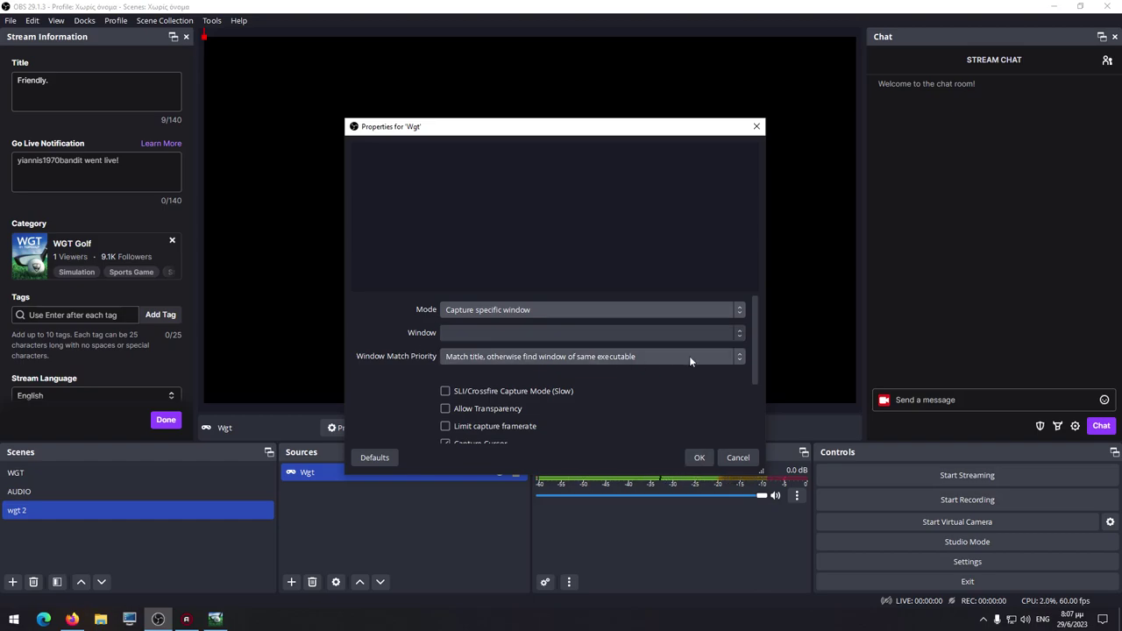
left_click(741, 333)
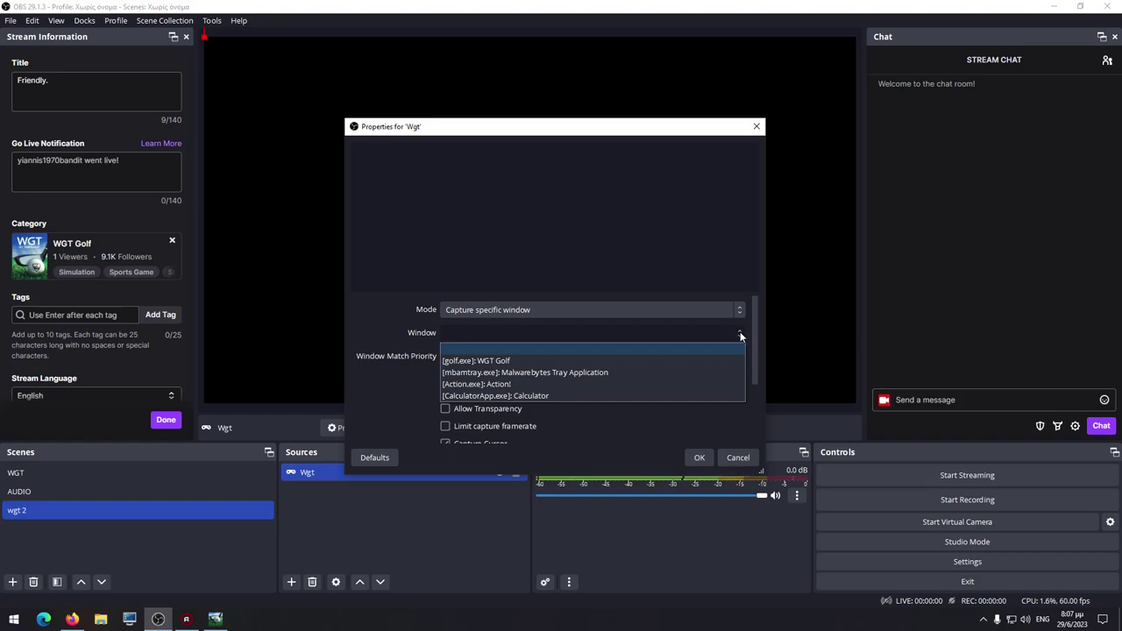
left_click(520, 361)
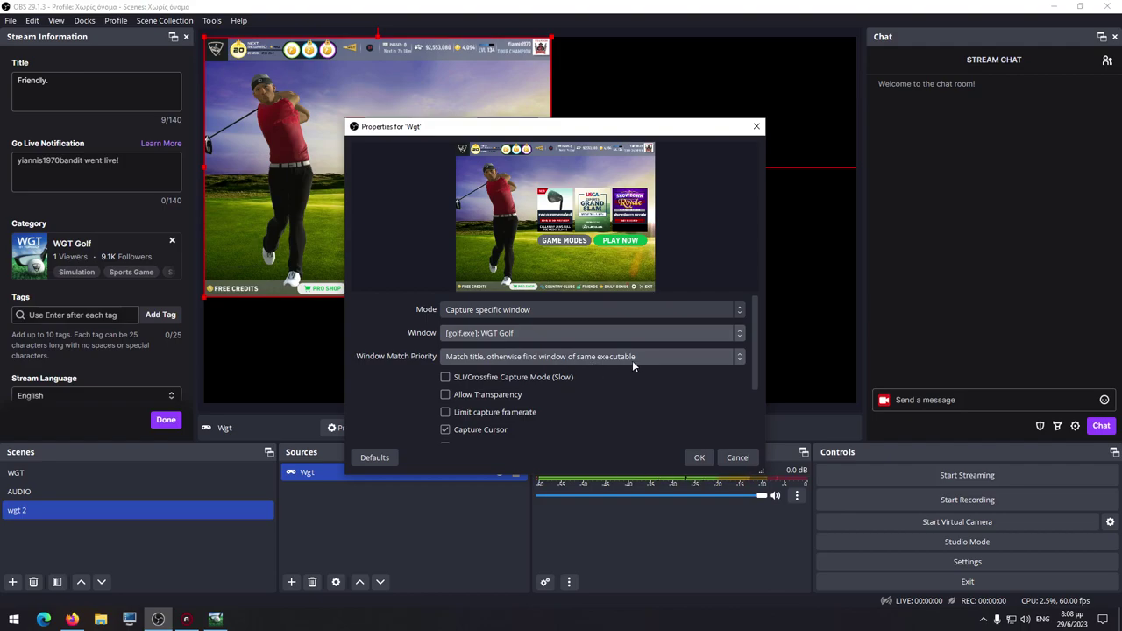
left_click(701, 457)
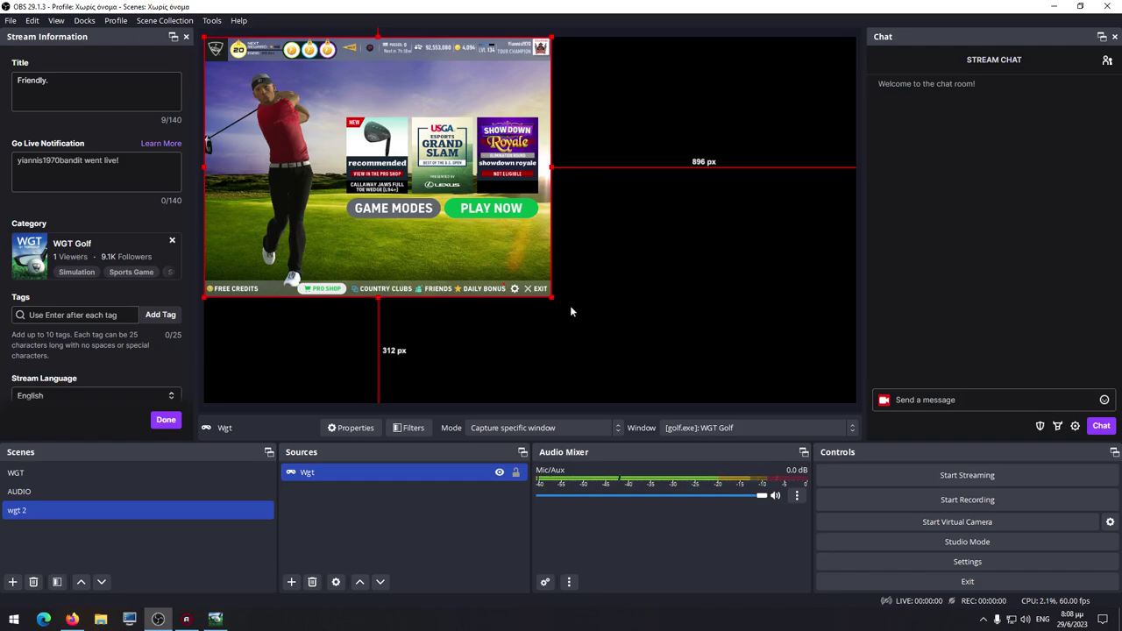
- Enlarge the game capture and roughly centre it on the canvas, leaving about 270 px at the sides and 25 px above and below
left_click_drag(552, 297, 683, 372)
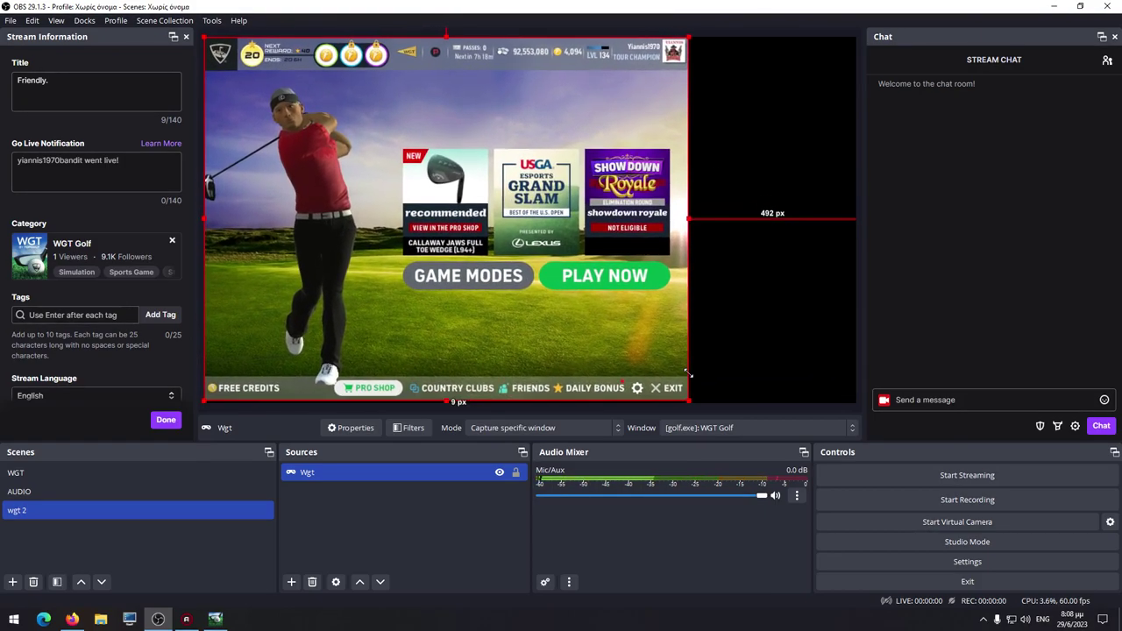
left_click_drag(365, 221, 480, 227)
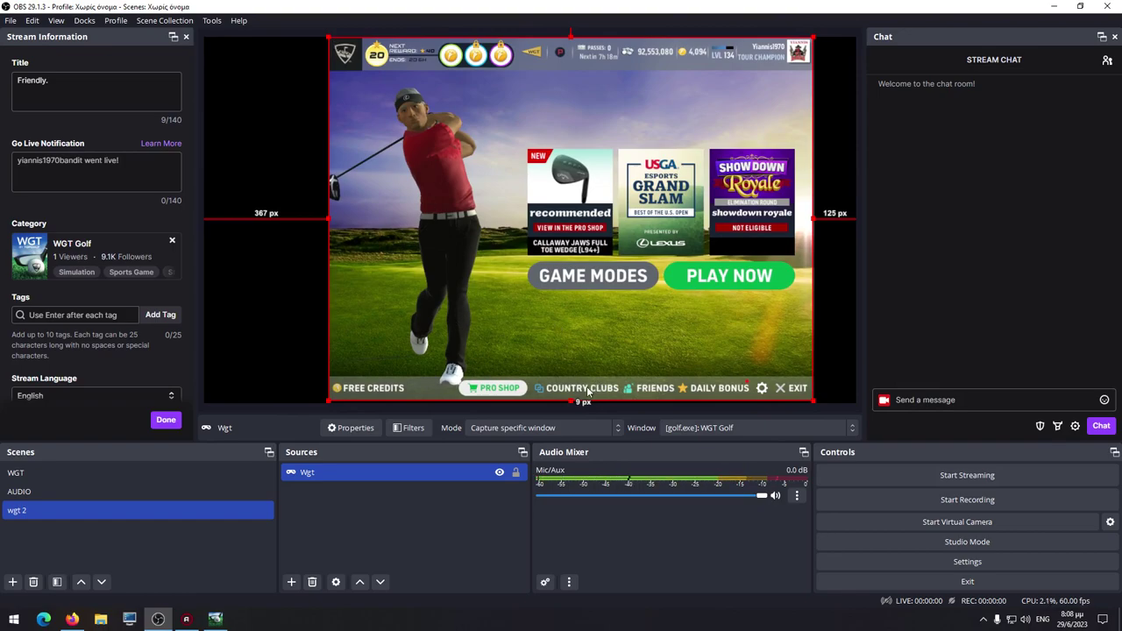
left_click_drag(571, 402, 586, 420)
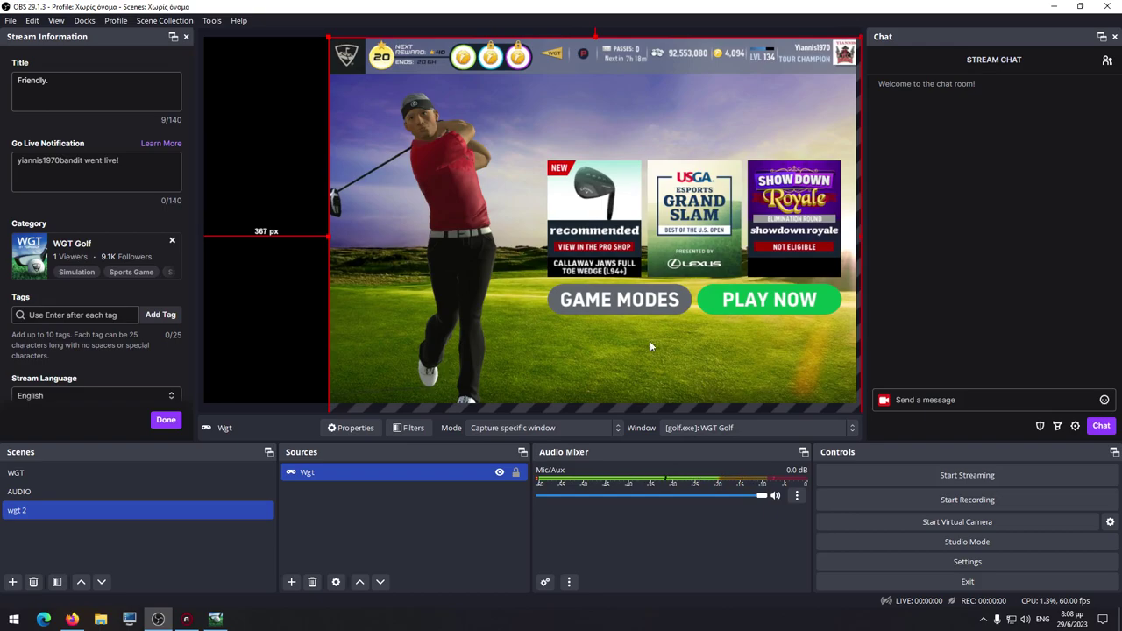
left_click_drag(331, 41, 397, 90)
left_click_drag(580, 234, 482, 188)
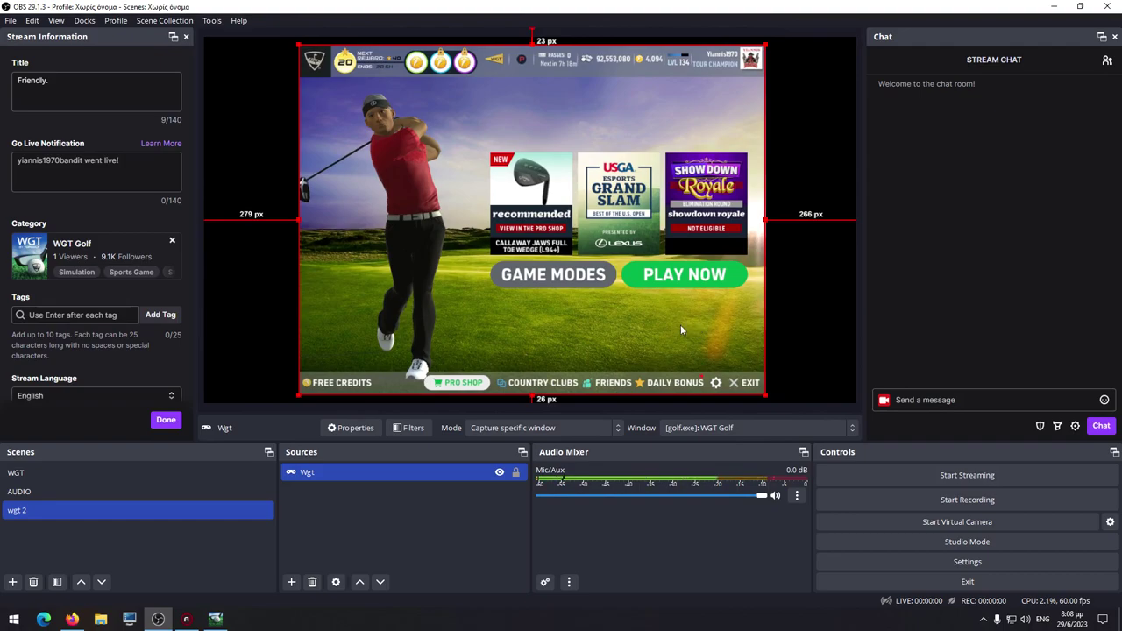
right_click(454, 173)
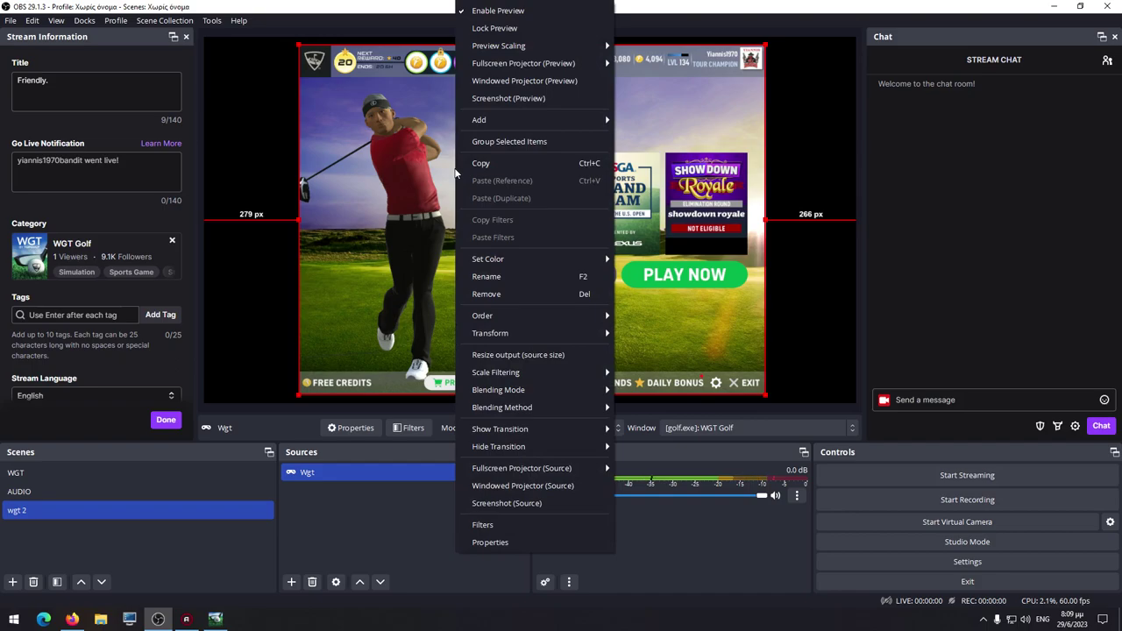
left_click(263, 252)
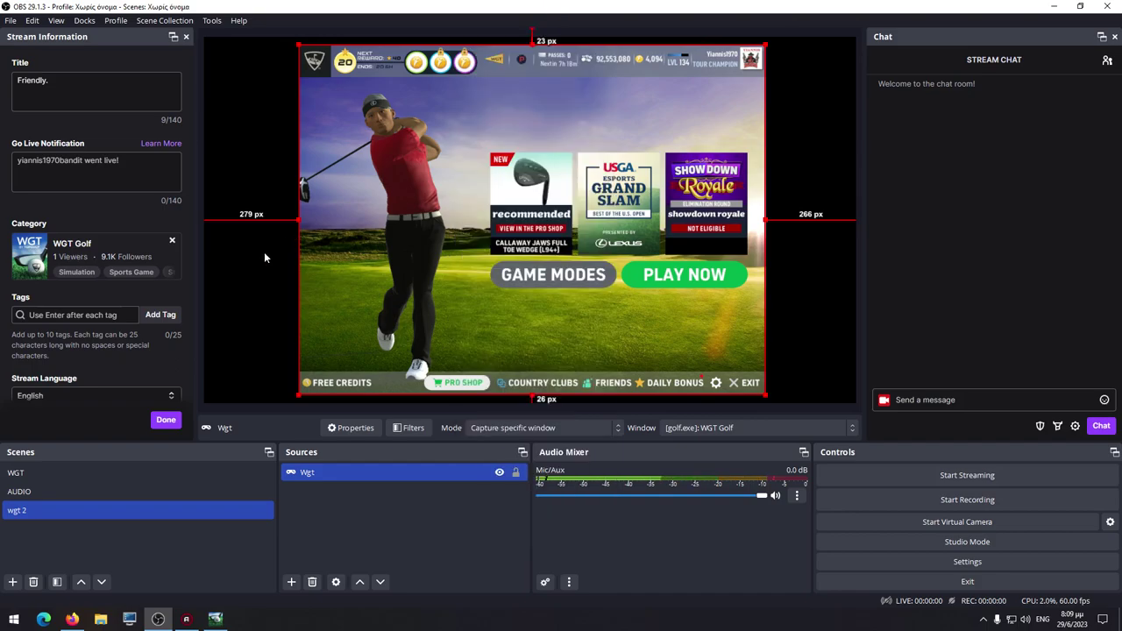
left_click(452, 296)
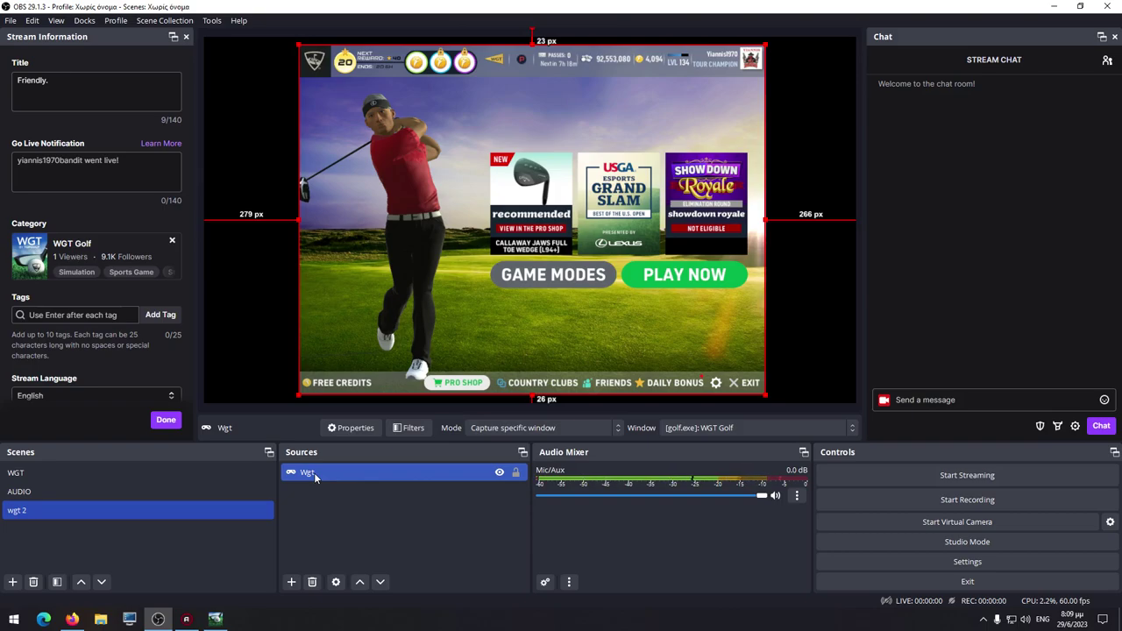
- Lock the Wgt source, try selecting it on the canvas, and unlock it again
left_click(516, 472)
left_click(298, 233)
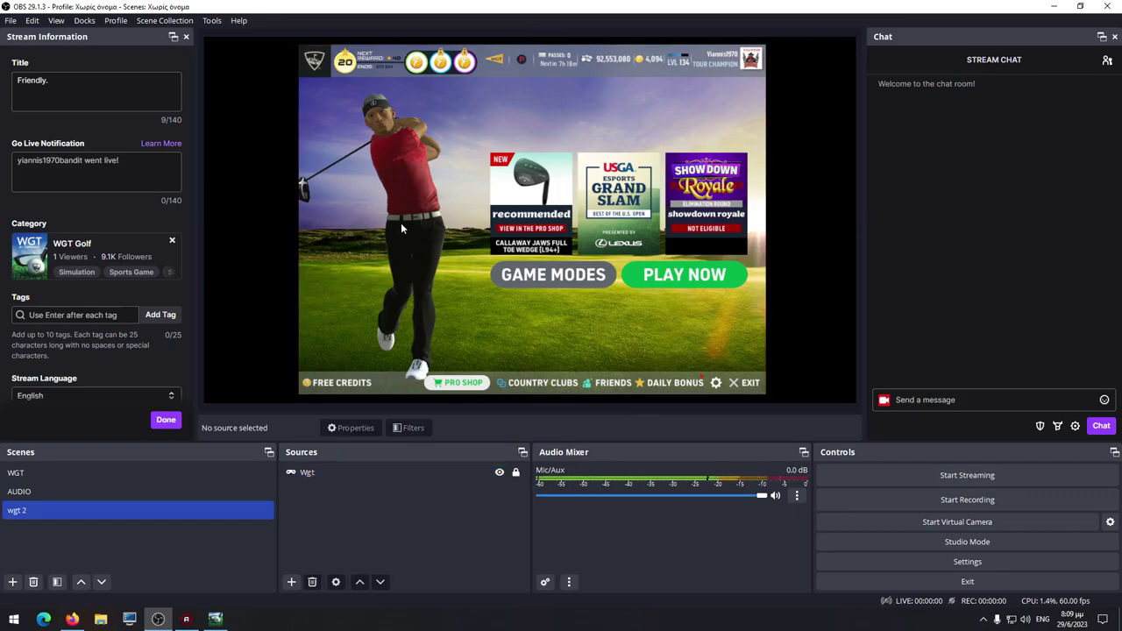
right_click(376, 186)
left_click(347, 224)
left_click(515, 473)
left_click(334, 313)
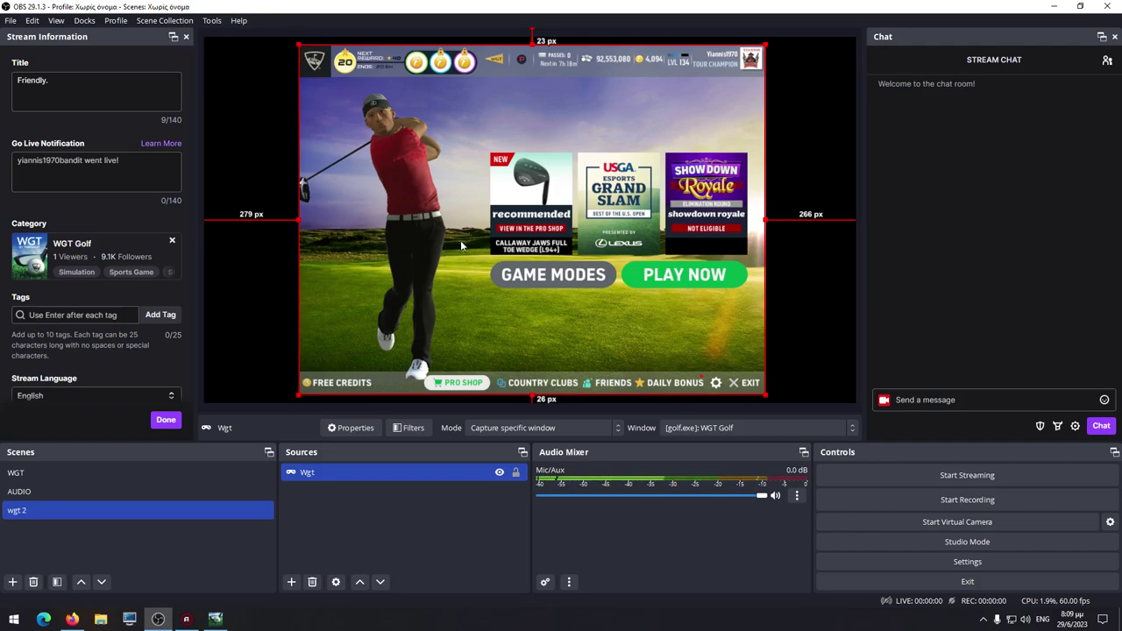
- Fit the Wgt game capture to the screen and lock the source in place
right_click(462, 152)
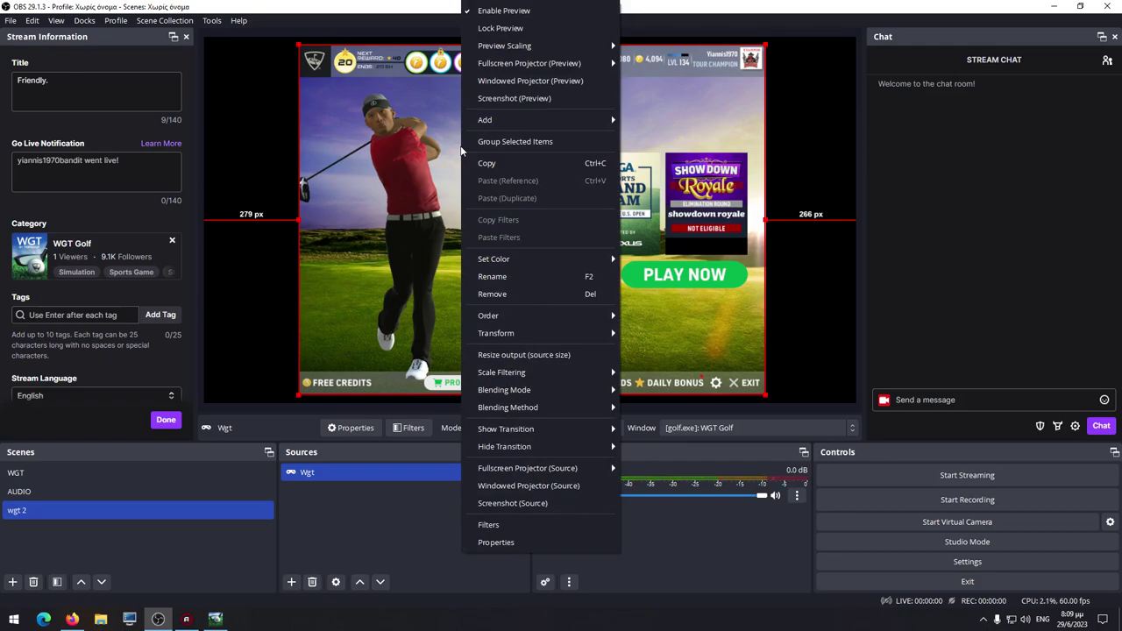
mouse_move(516, 334)
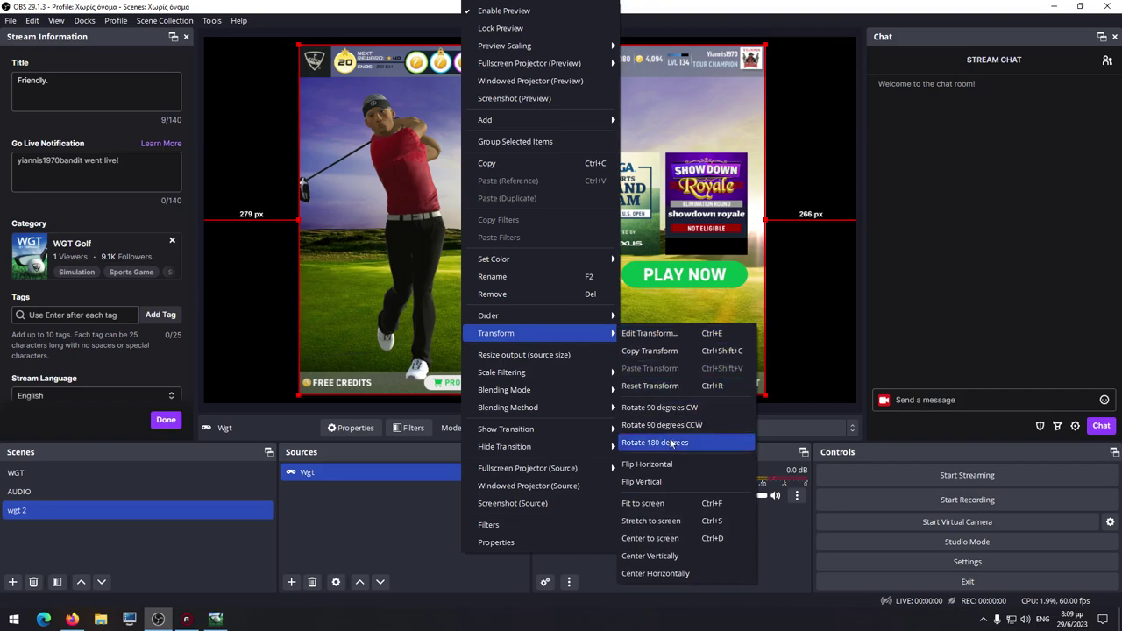
left_click(666, 504)
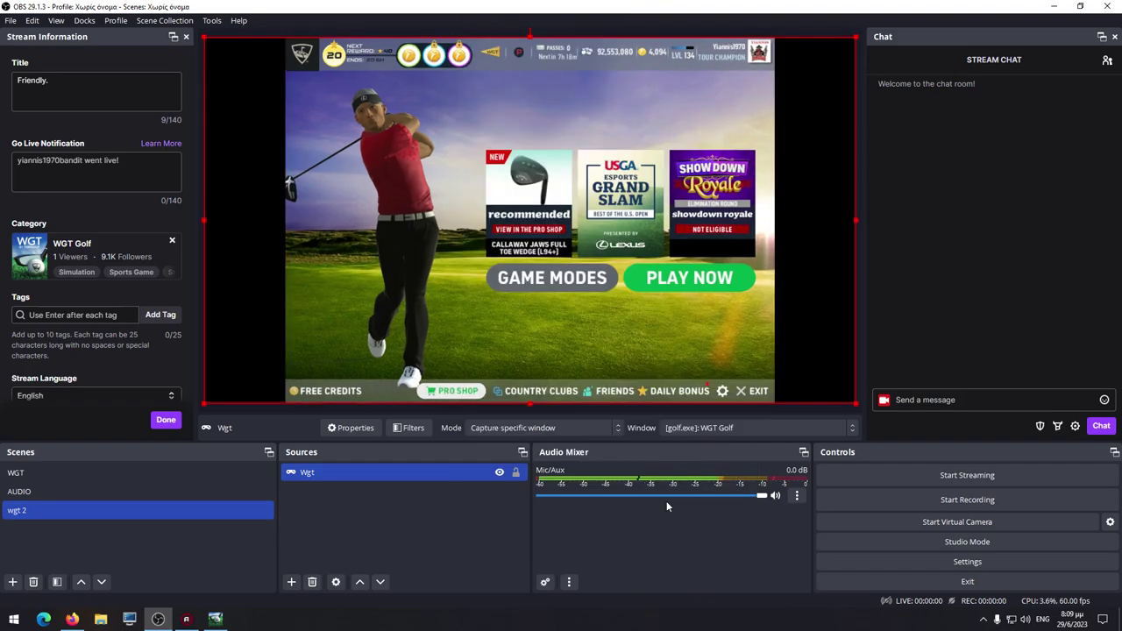
left_click(515, 472)
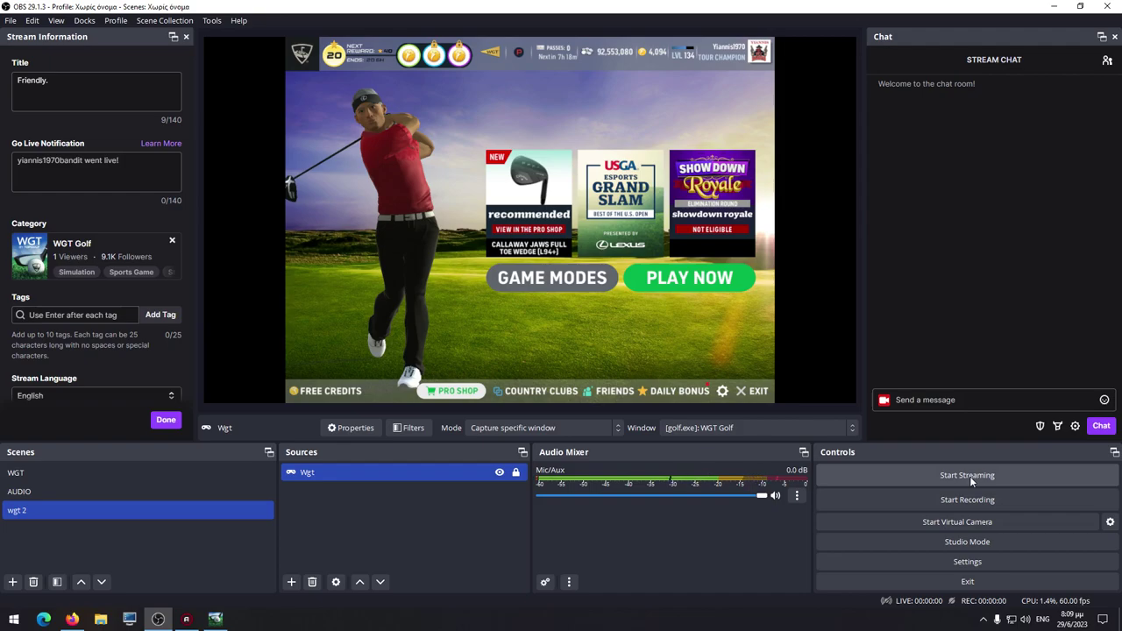
left_click(637, 321)
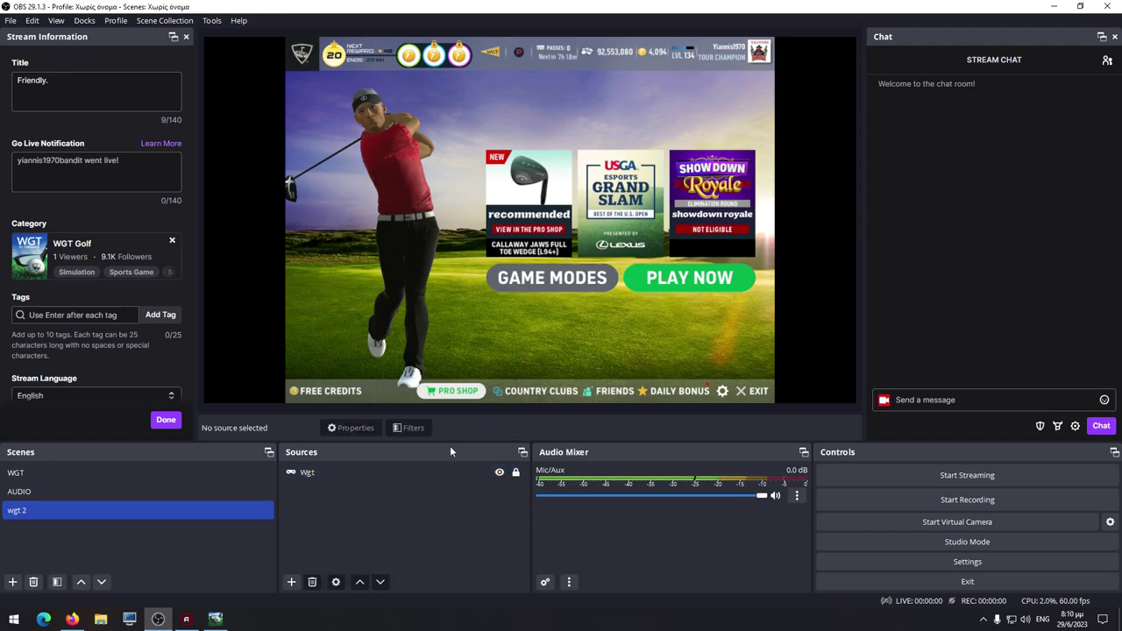
left_click(387, 472)
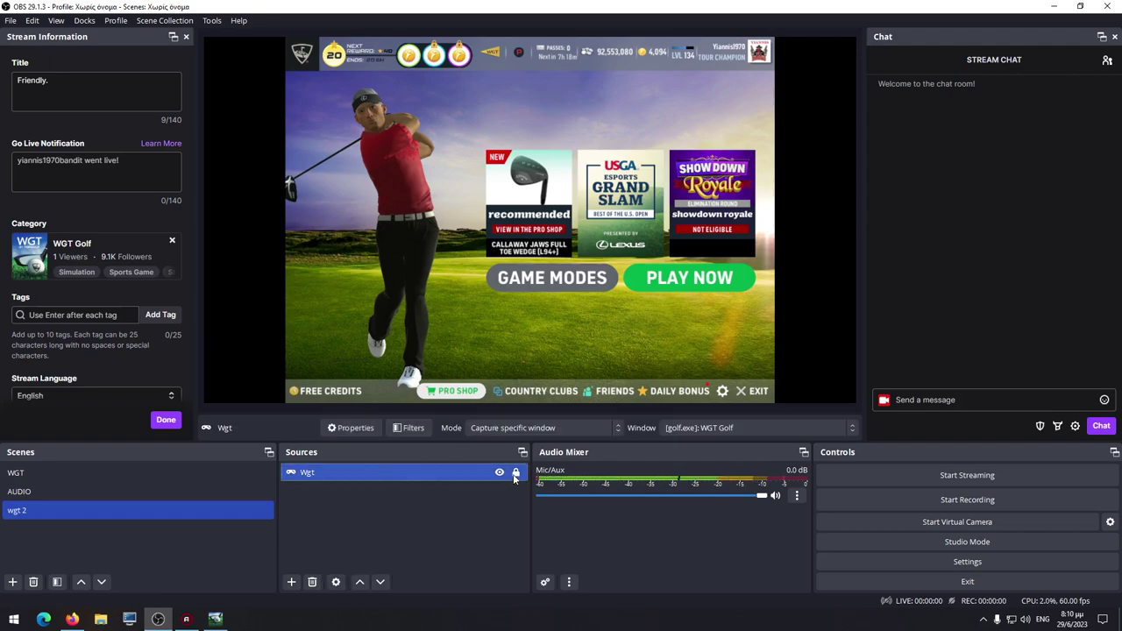
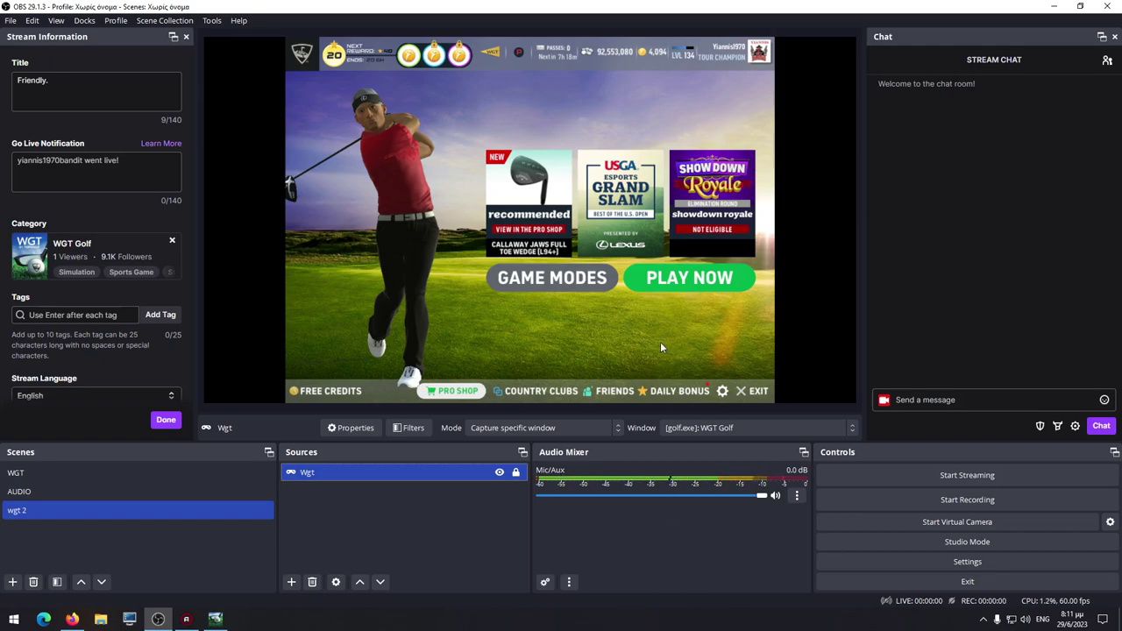
- Review the video bitrate and encoder presets in the Output settings, and compare them with the Speedtest result in the browser
left_click(978, 558)
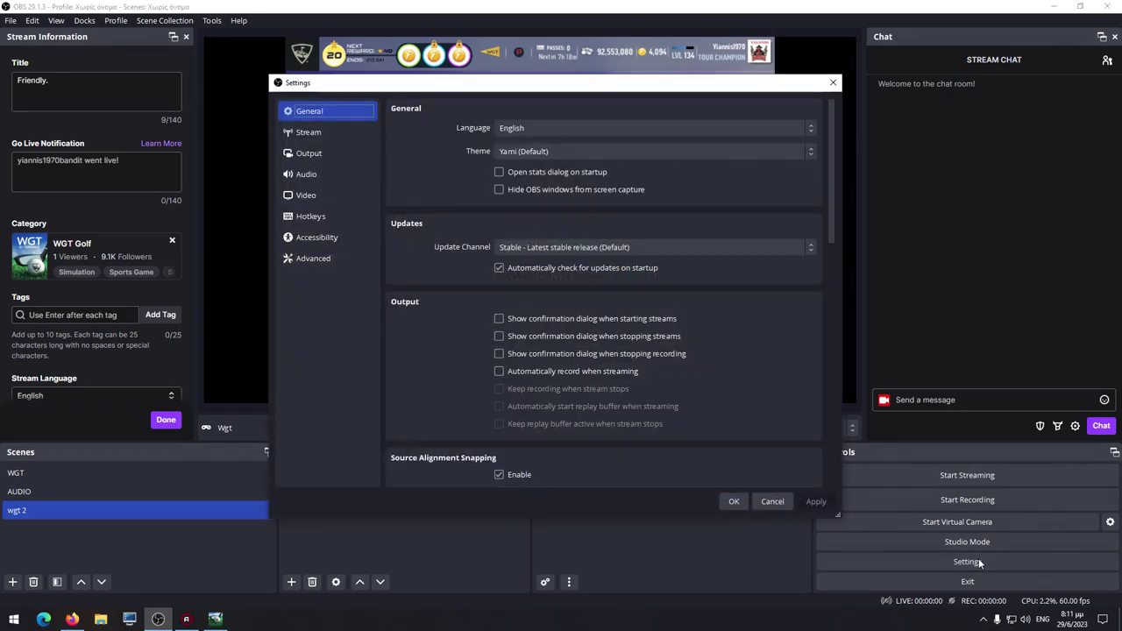
left_click(329, 158)
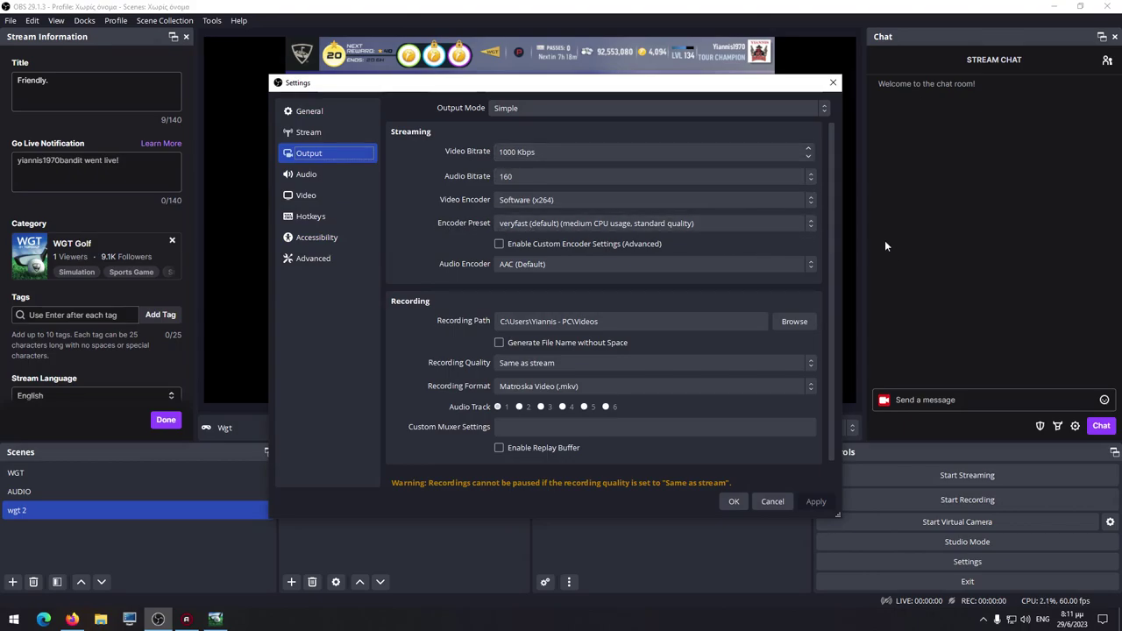
left_click(811, 222)
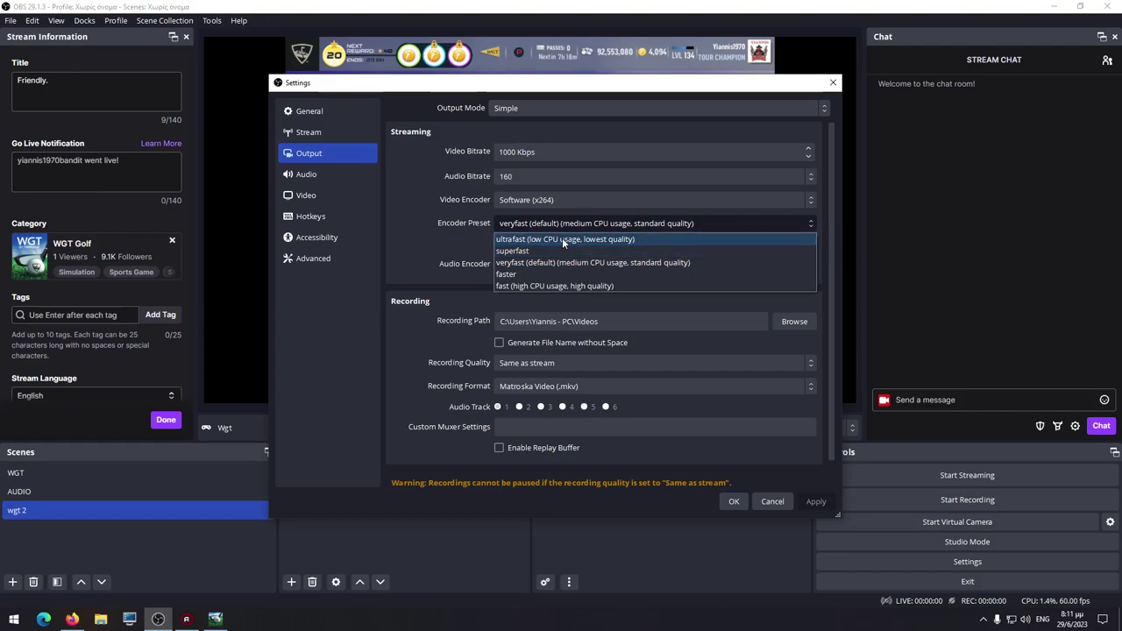
left_click(471, 238)
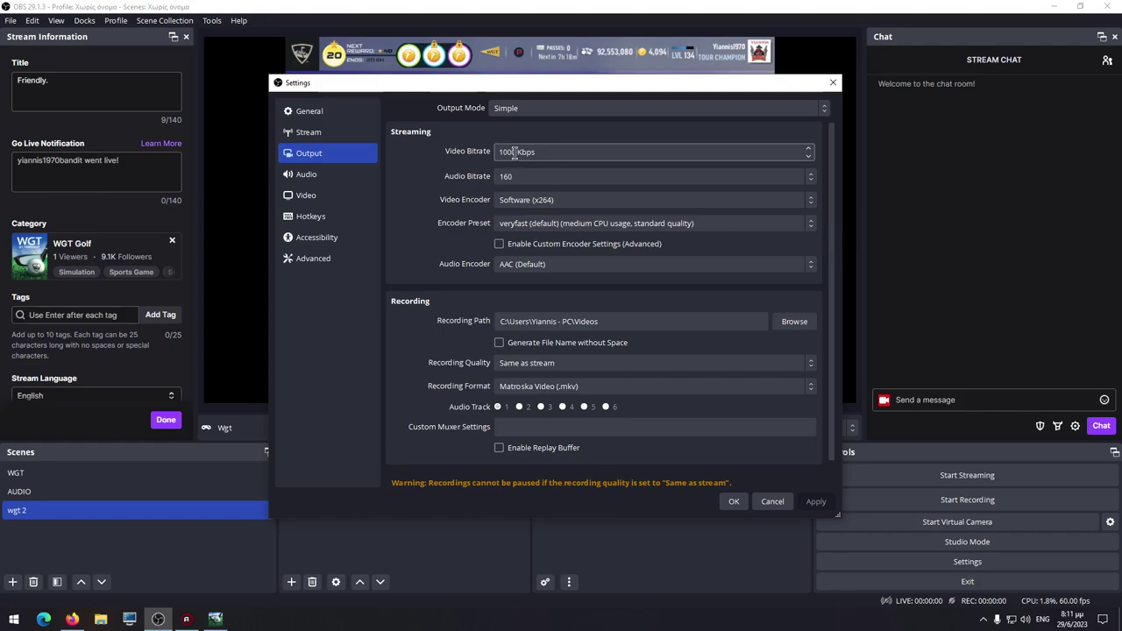
left_click(734, 502)
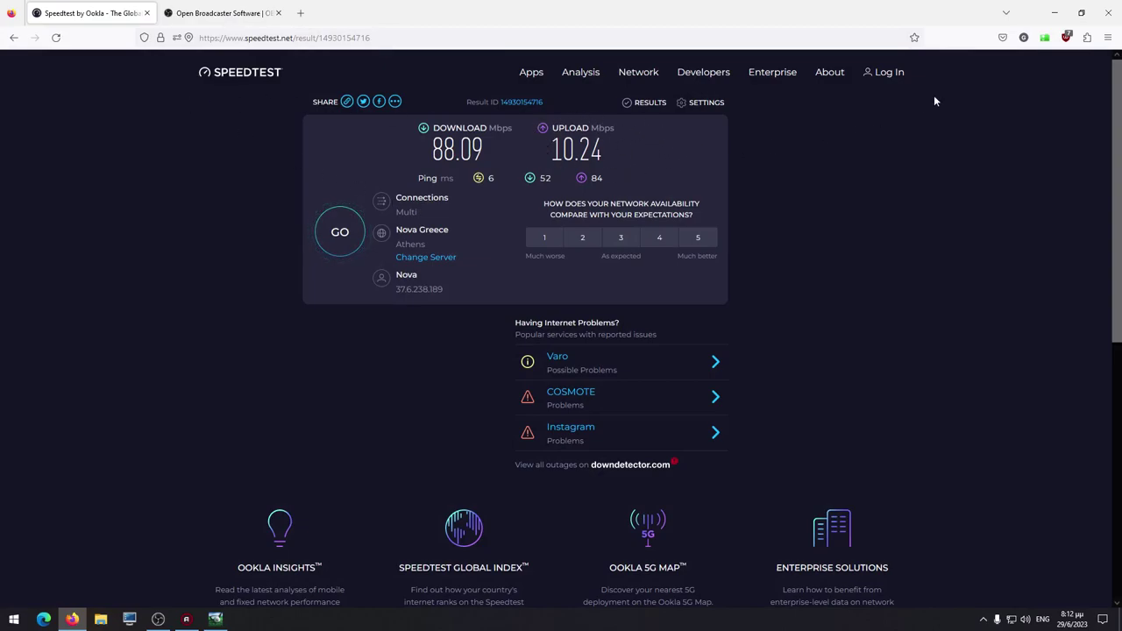
left_click(1057, 12)
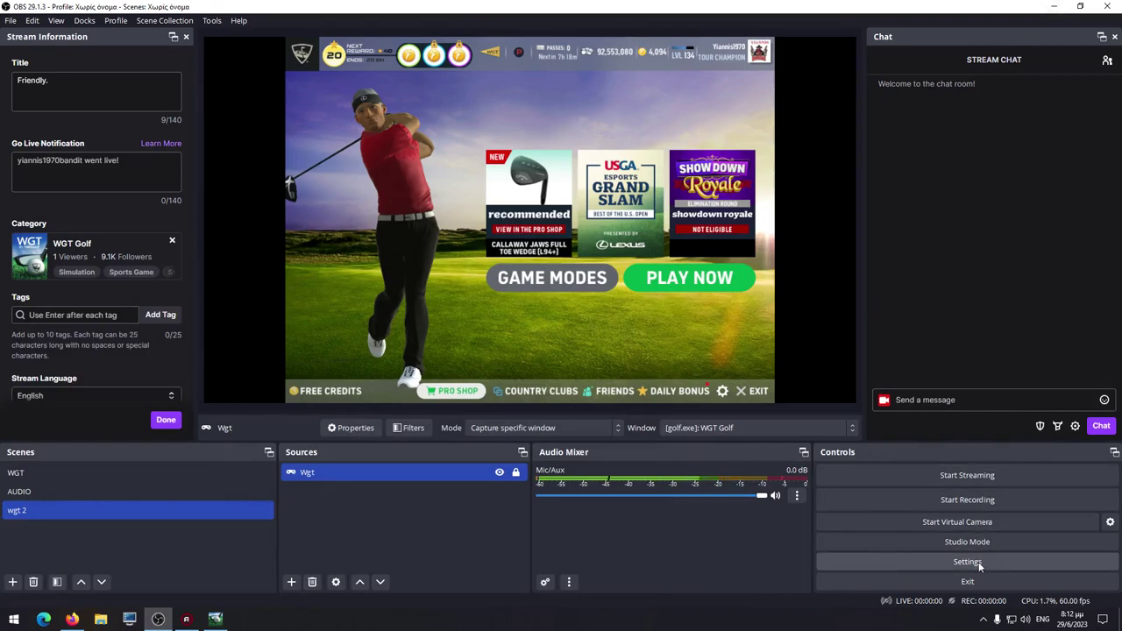
- Recheck the Output and Video settings, focusing on video bitrate, resolution and frame rate, and close the settings without changes
left_click(896, 555)
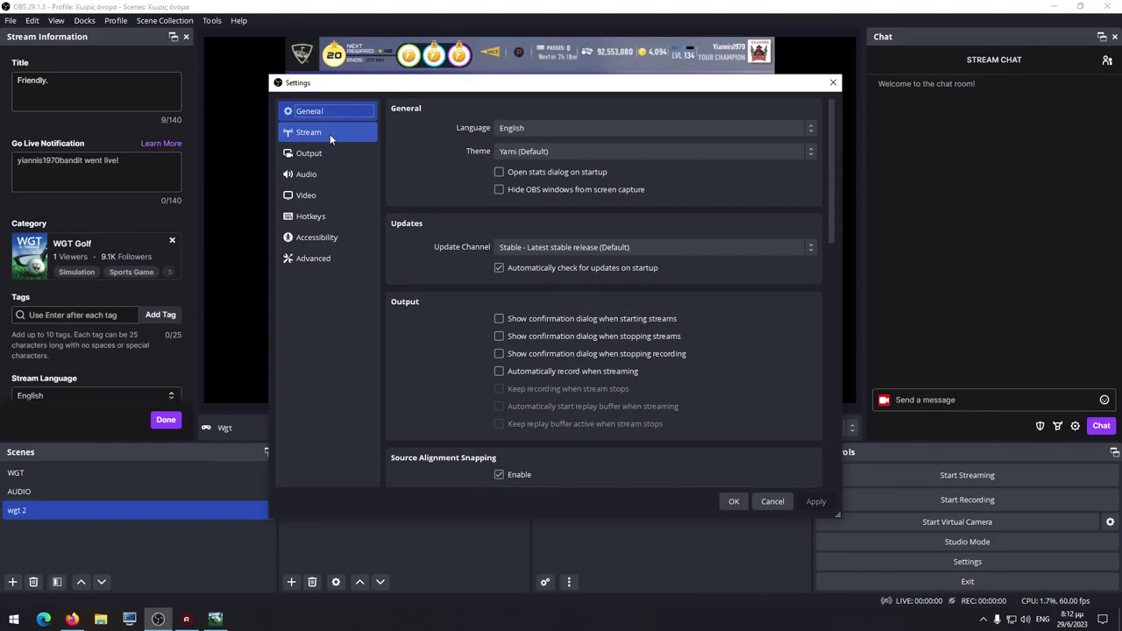
left_click(361, 153)
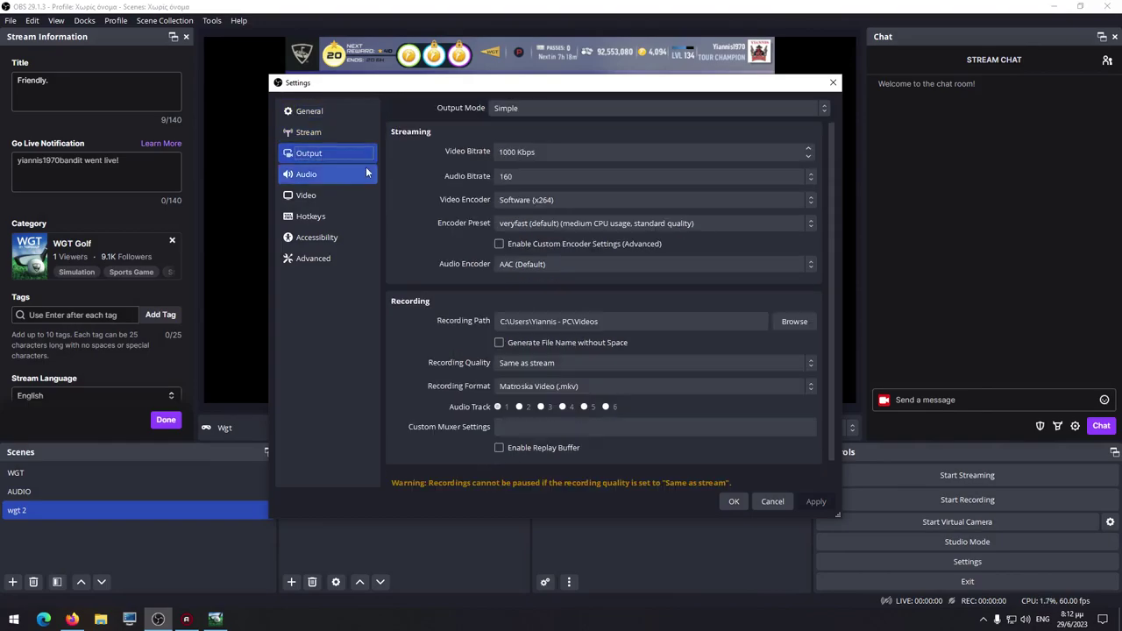
left_click(325, 195)
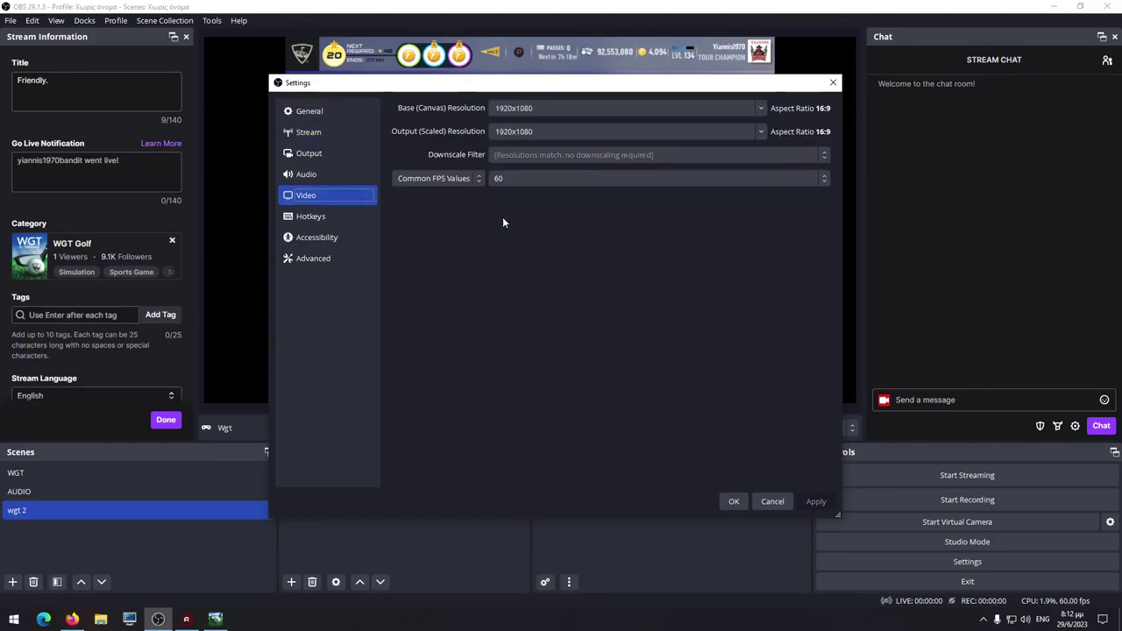
left_click(327, 155)
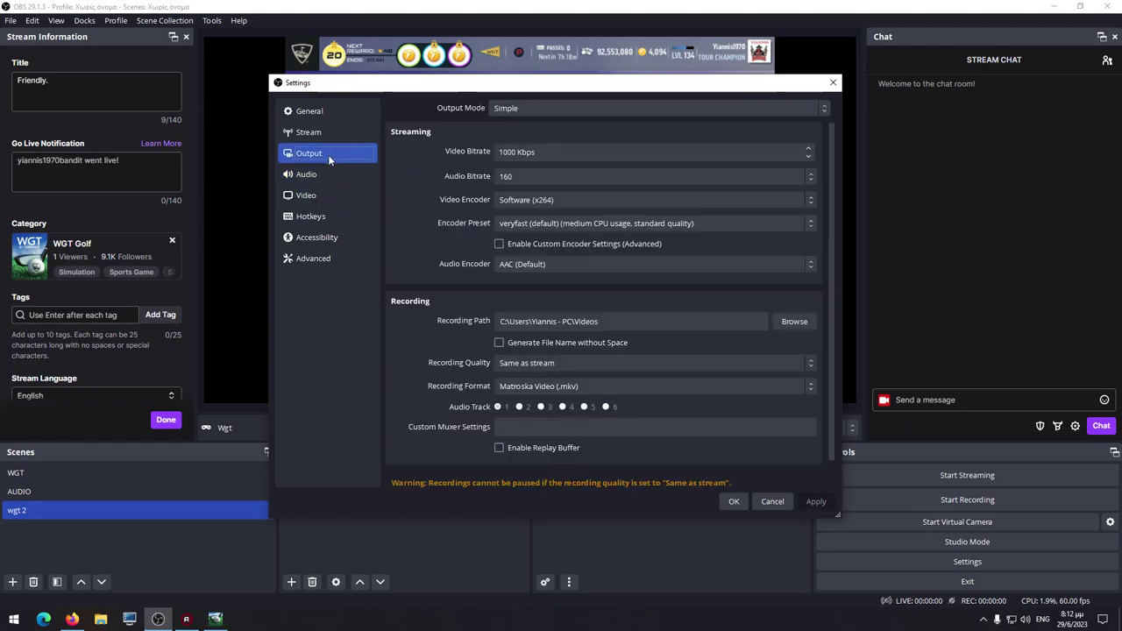
left_click(501, 152)
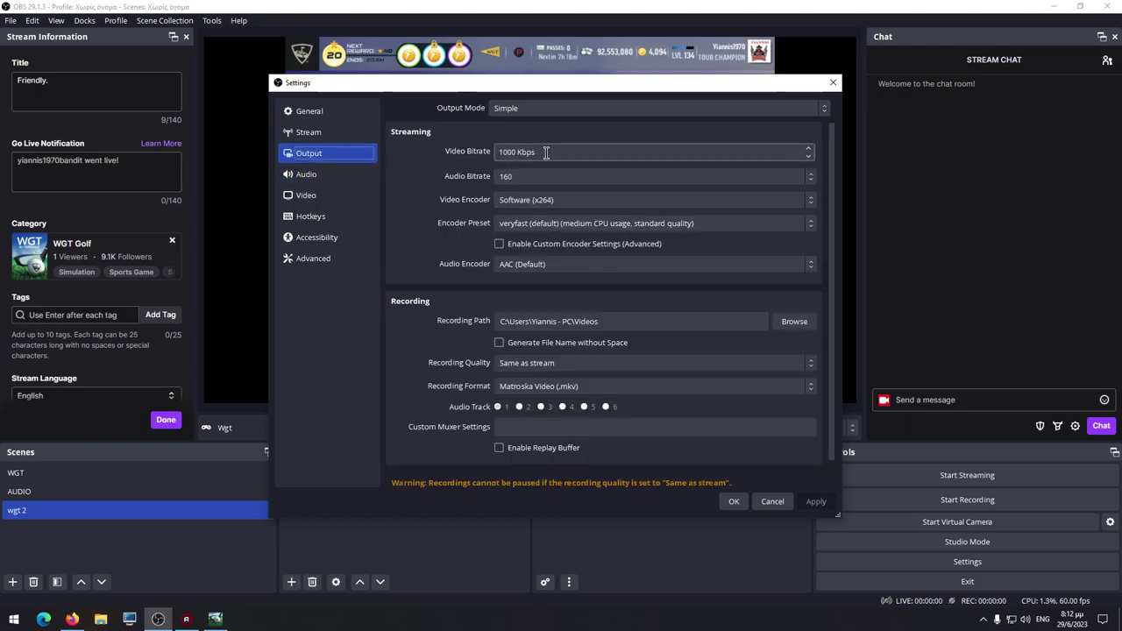
left_click(832, 83)
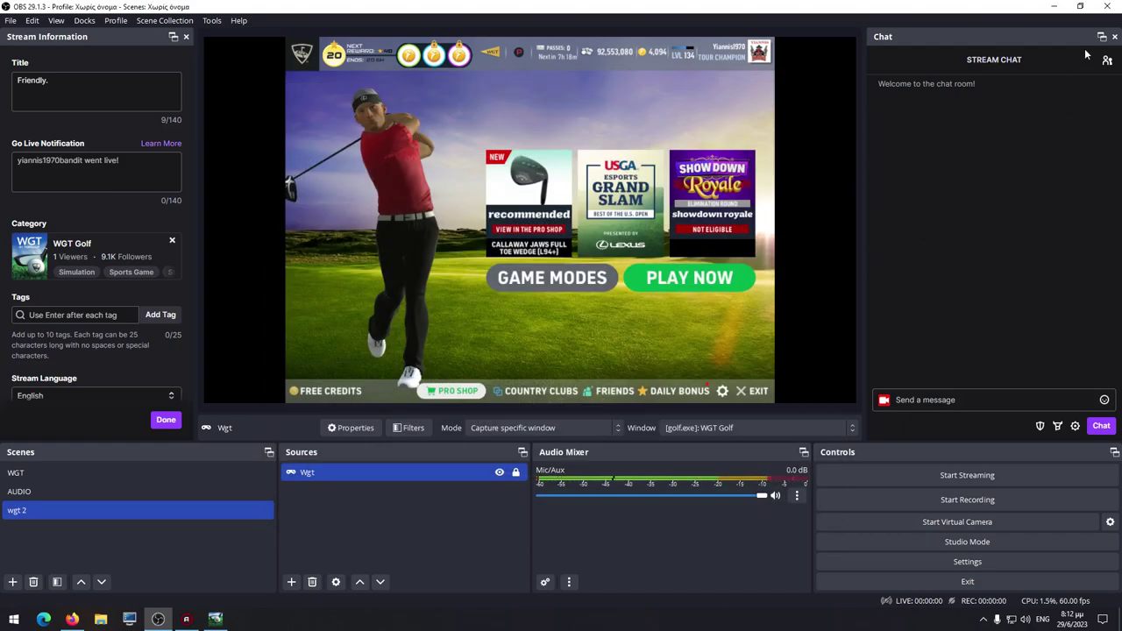
- Switch to WGT Golf, set its display mode to Fullscreen, keep the change and return to the game's home screen
left_click(1052, 6)
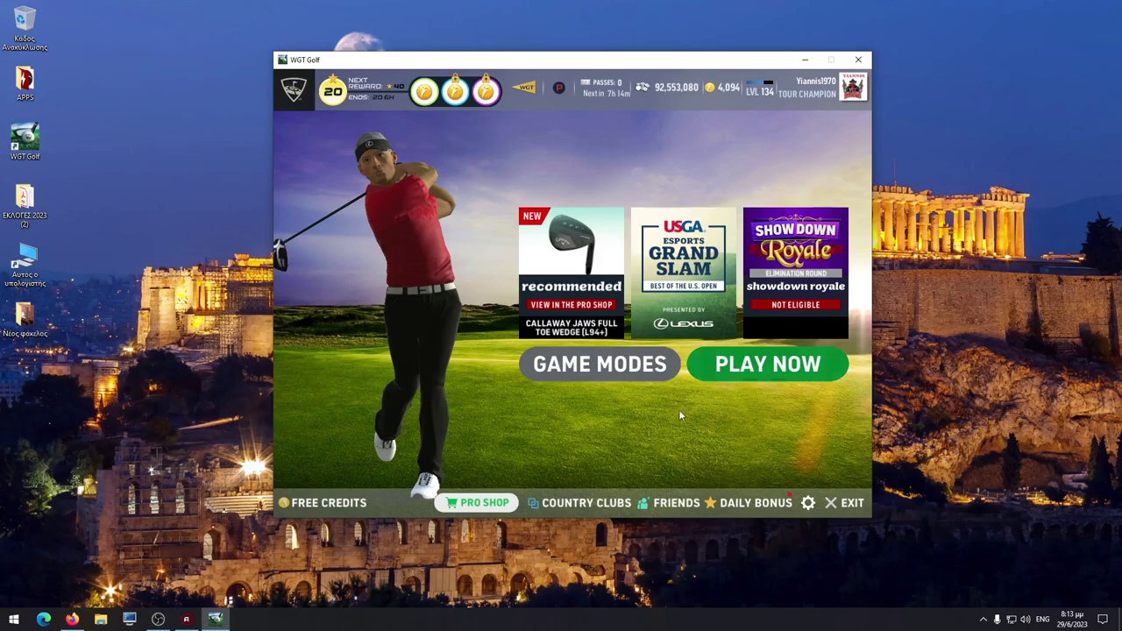
left_click(808, 503)
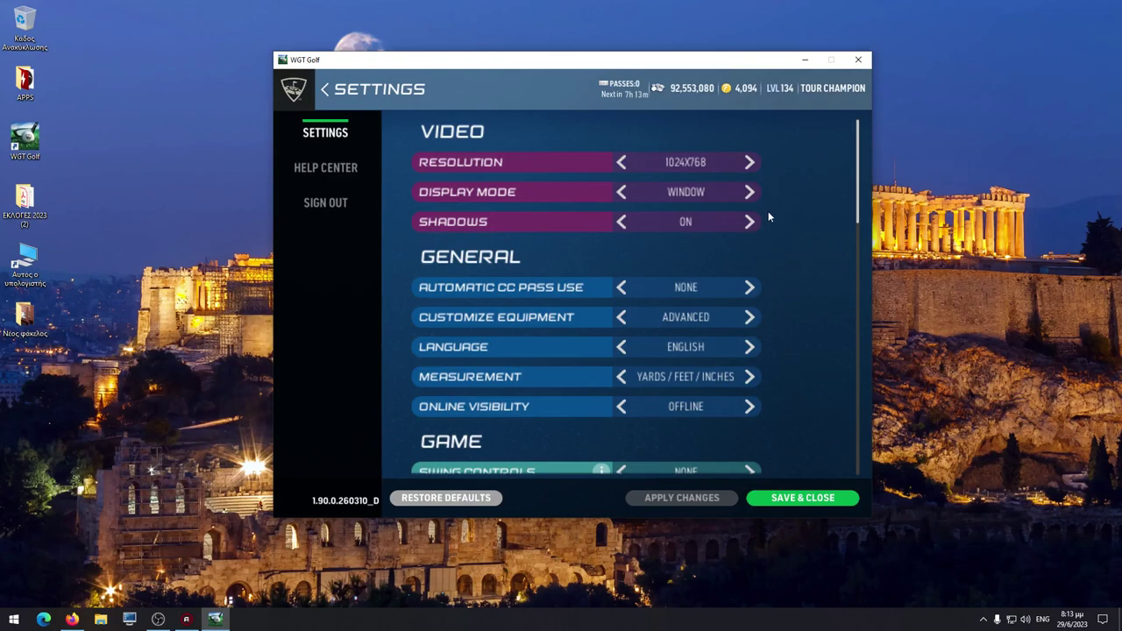
left_click(750, 192)
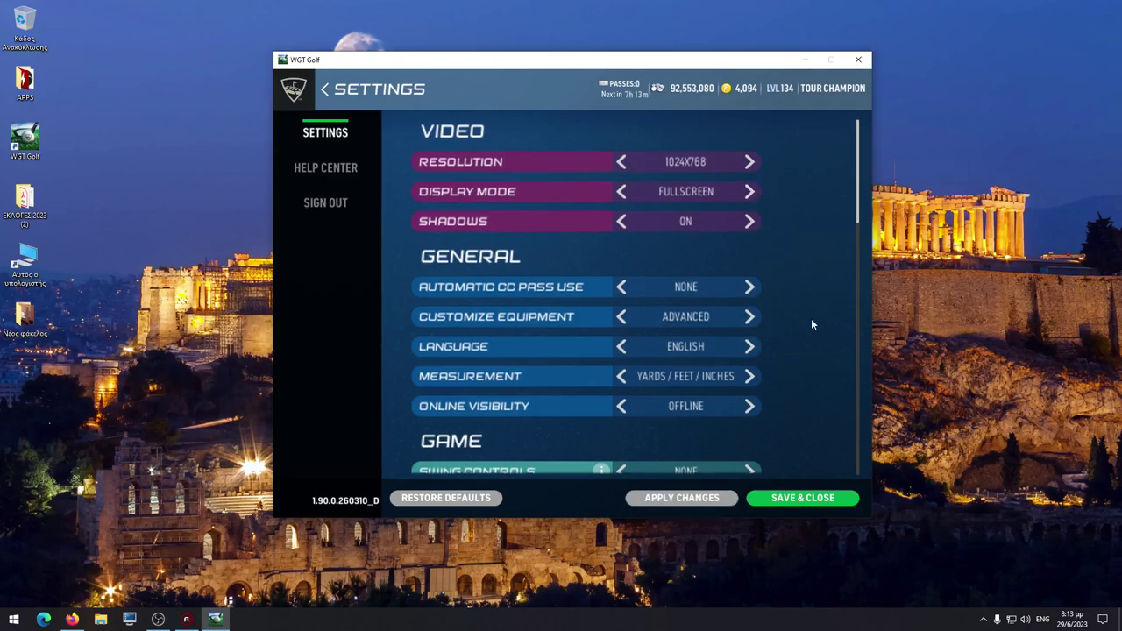
left_click(689, 501)
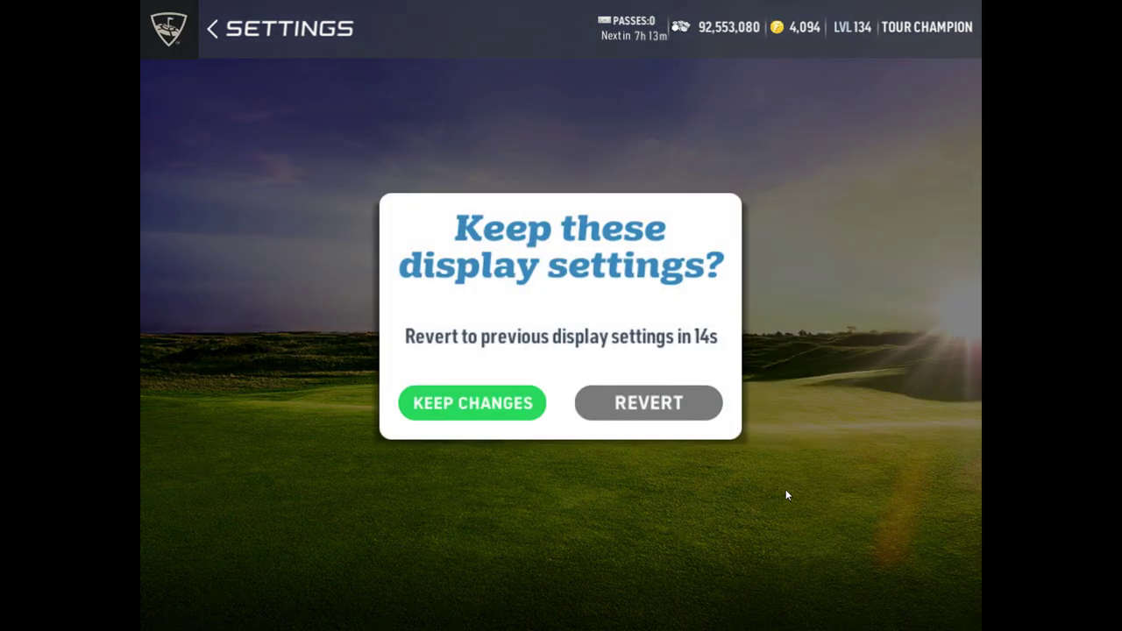
left_click(470, 411)
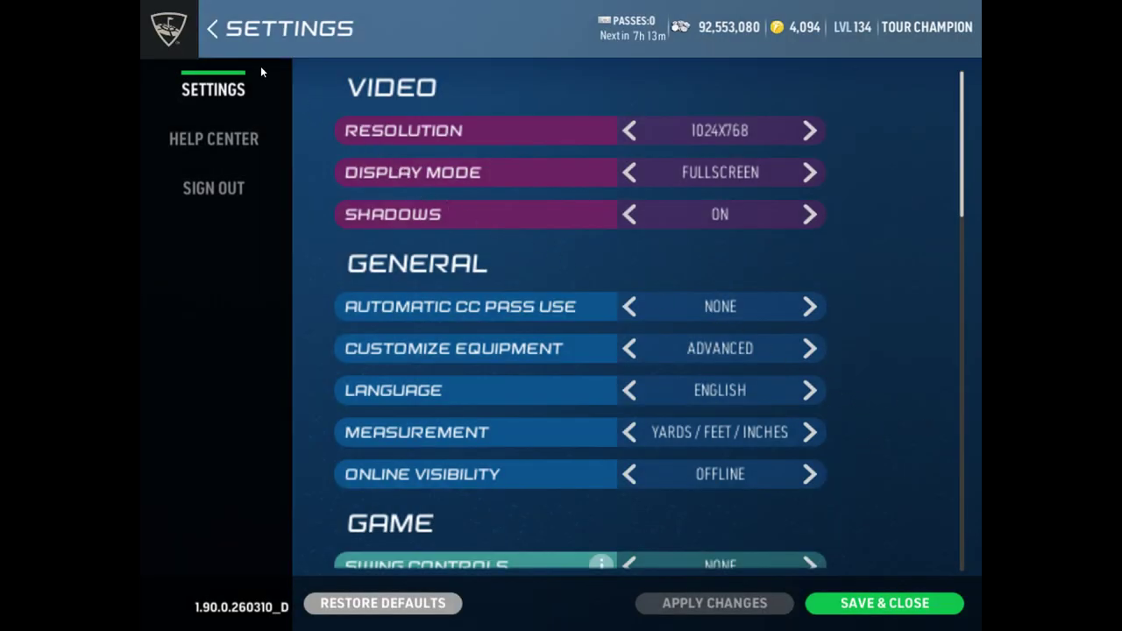
left_click(215, 30)
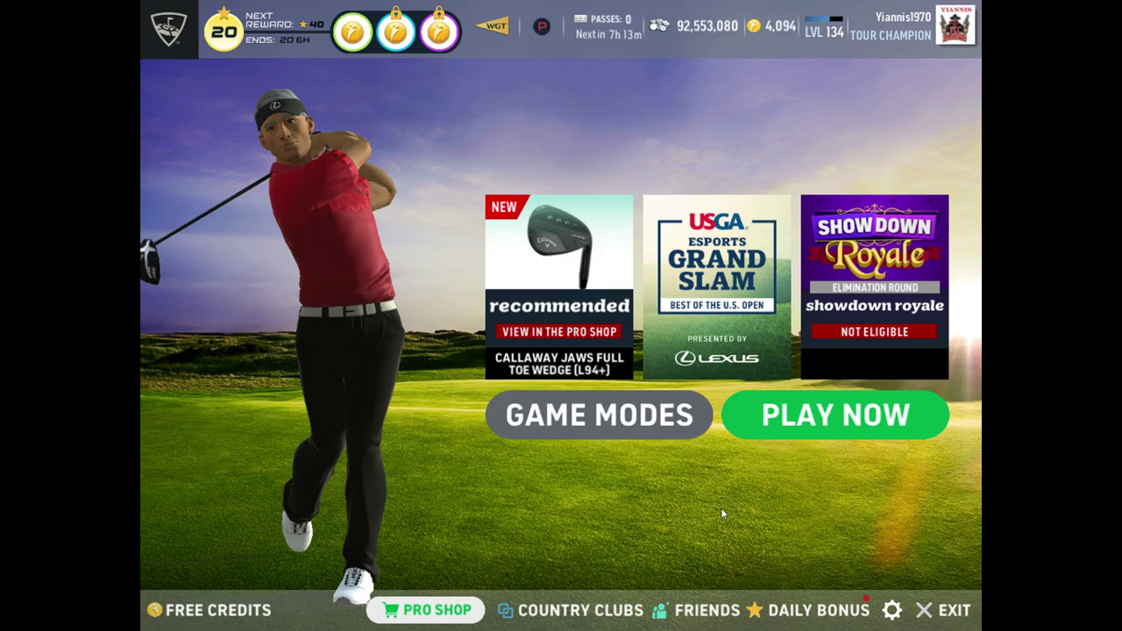
- Leave the fullscreen game to check its capture in OBS, and return to WGT Golf
key("super+d")
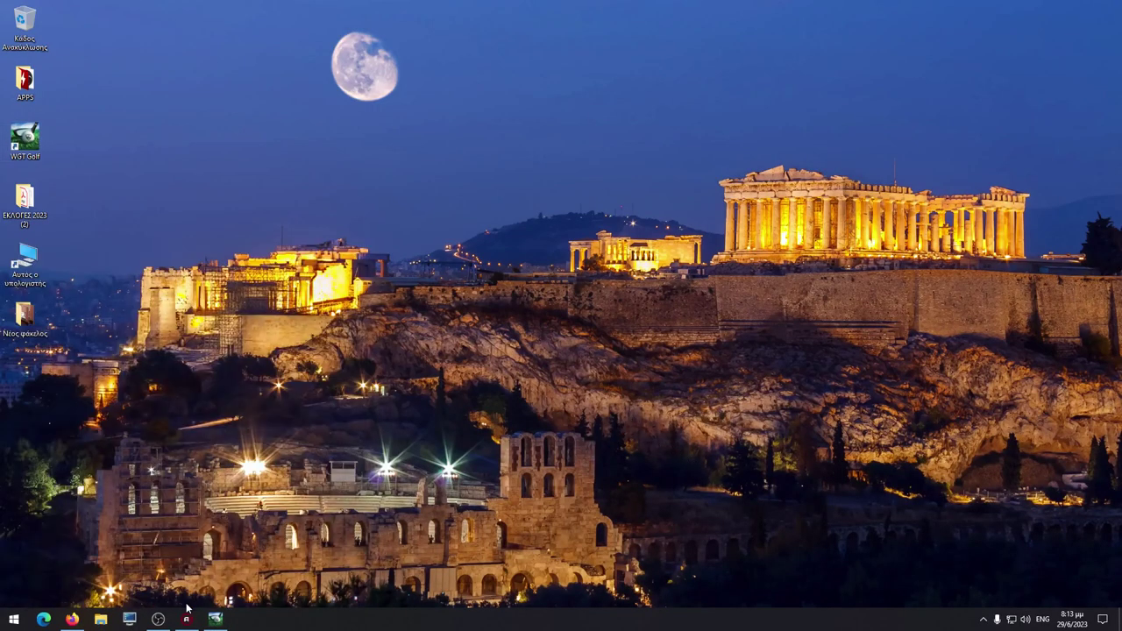
left_click(158, 619)
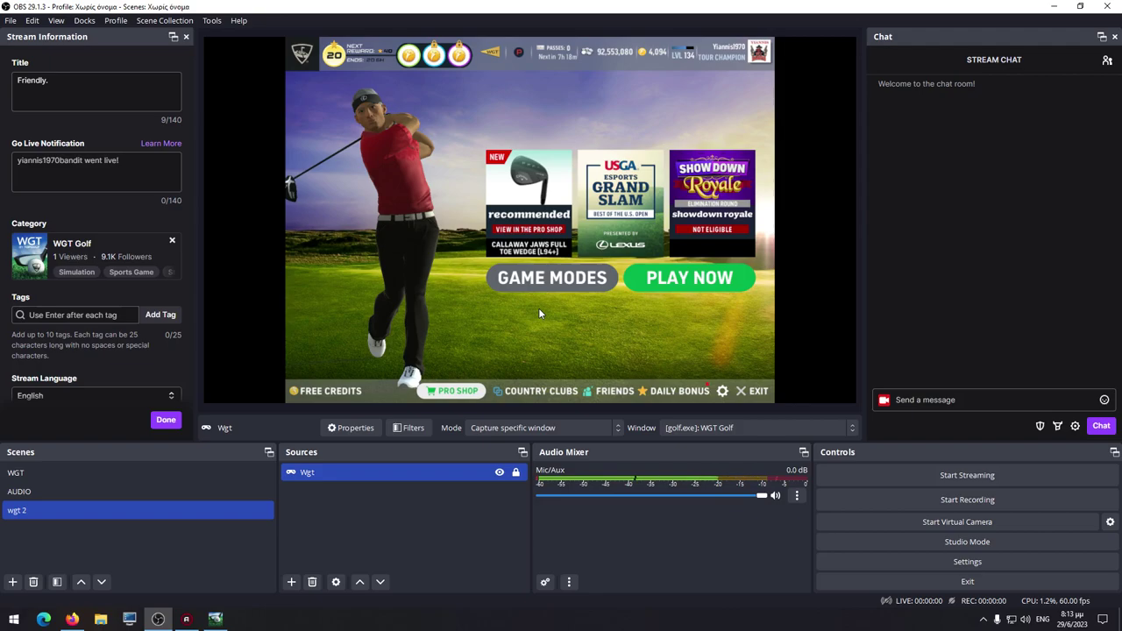
left_click(1055, 7)
left_click(215, 619)
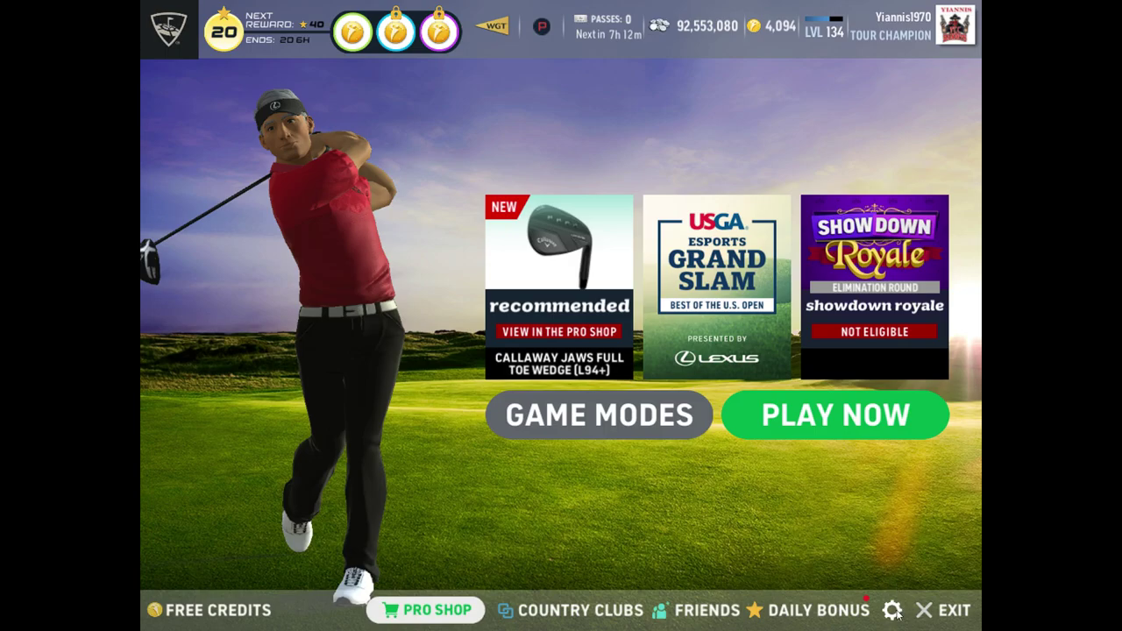
- Set the WGT Golf resolution to 1920x1080, keep the display change and return to the game's home screen
left_click(892, 611)
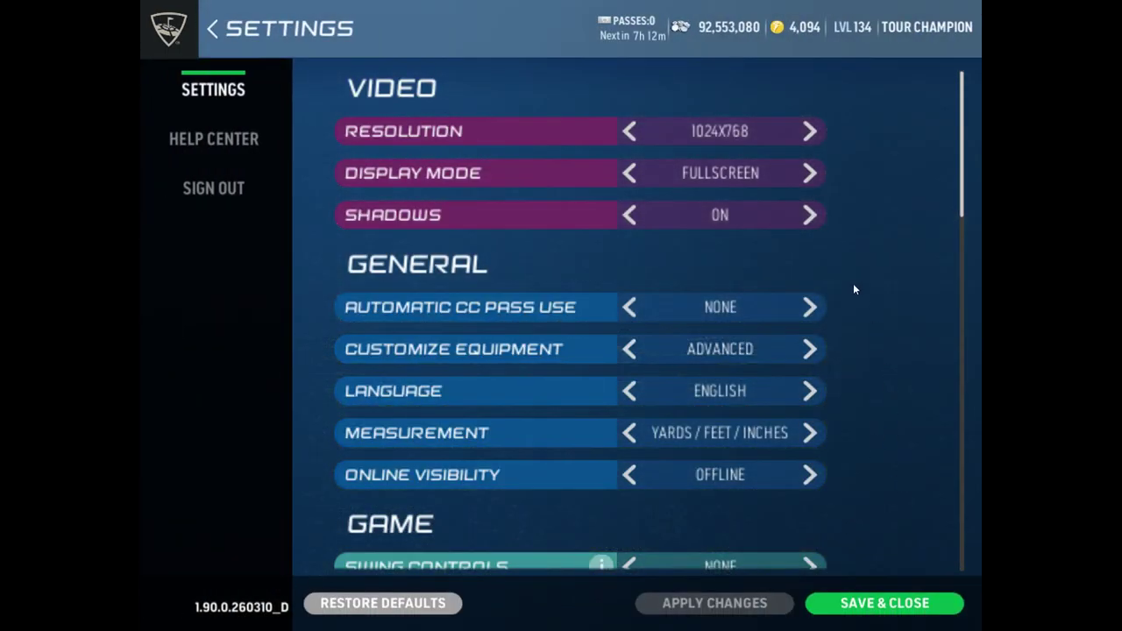
left_click(811, 136)
left_click(811, 133)
left_click(811, 130)
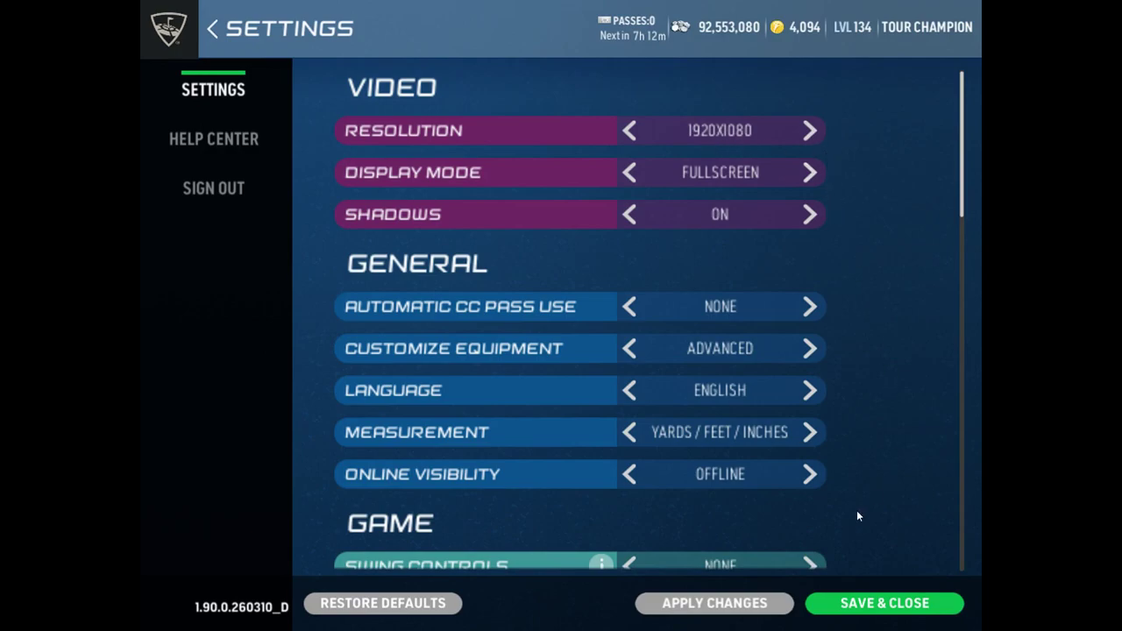
left_click(763, 596)
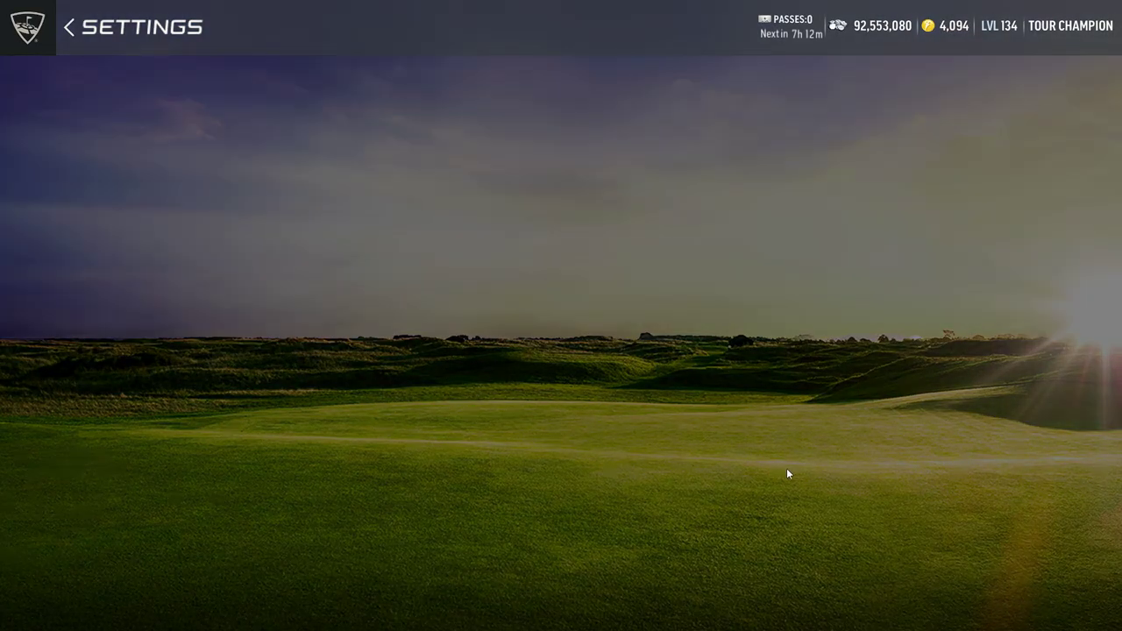
left_click(500, 397)
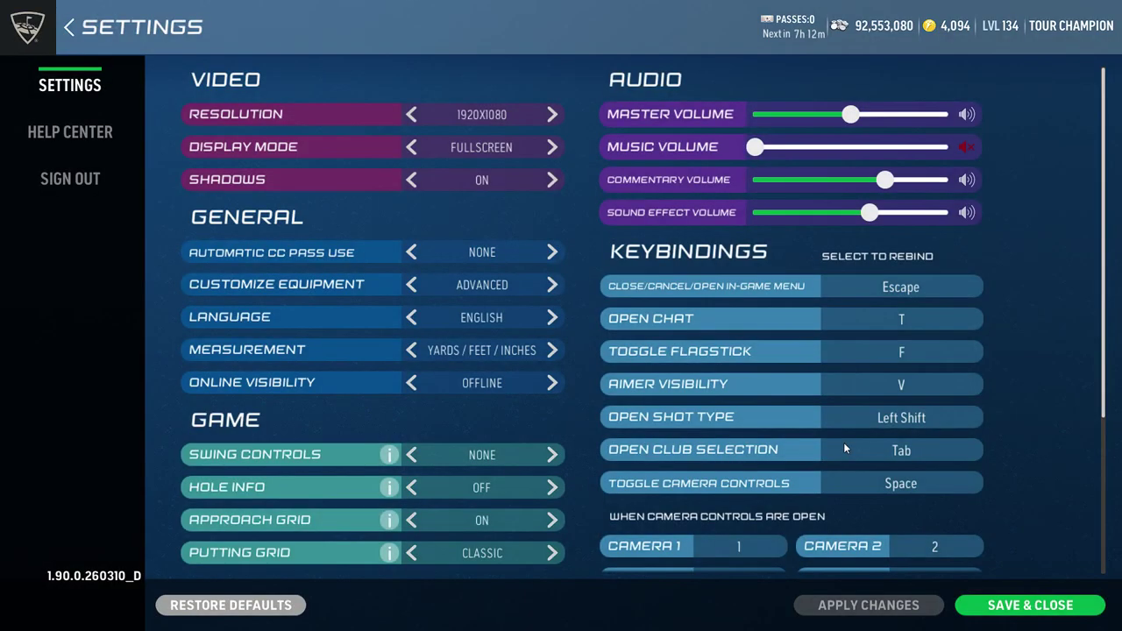
left_click(70, 27)
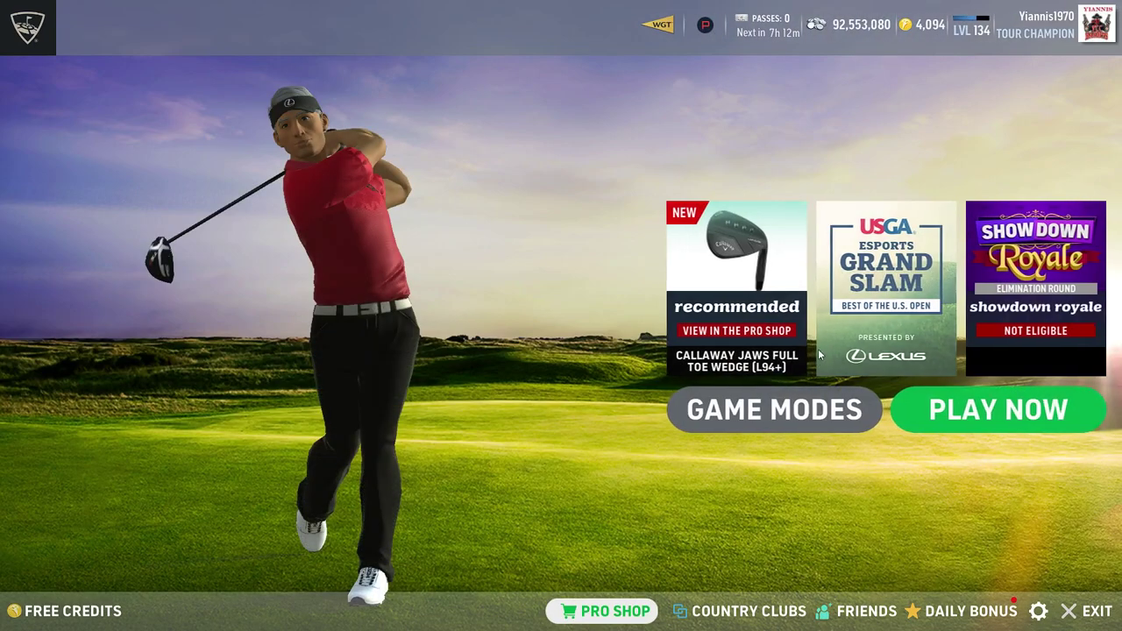
- Leave the fullscreen game, check its capture in the OBS Studio preview and close OBS
key("super+d")
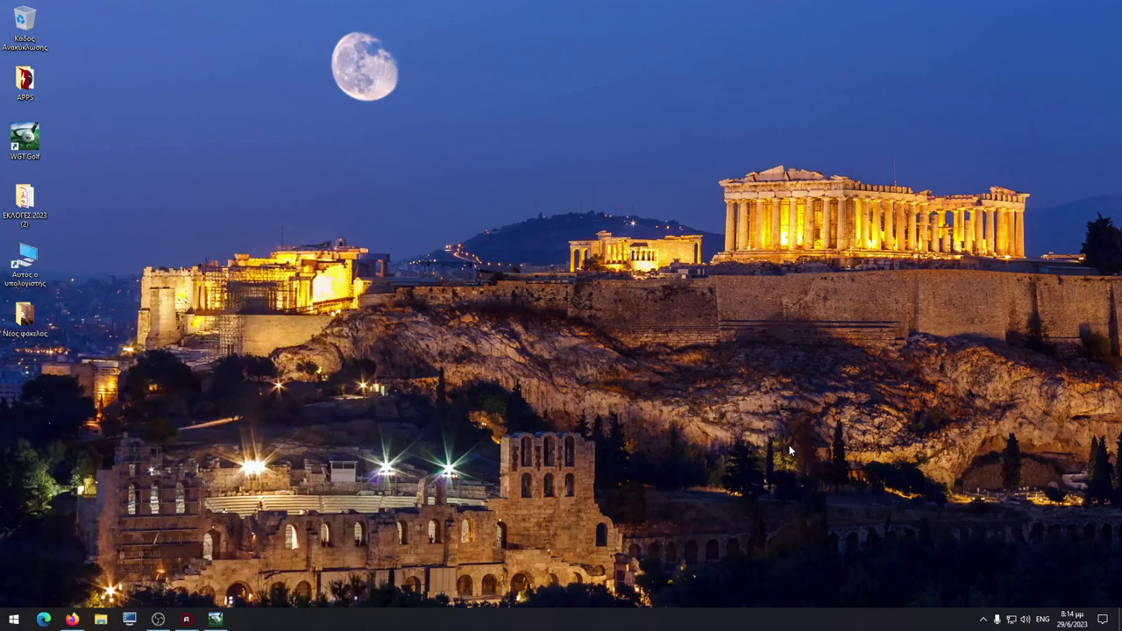
left_click(157, 619)
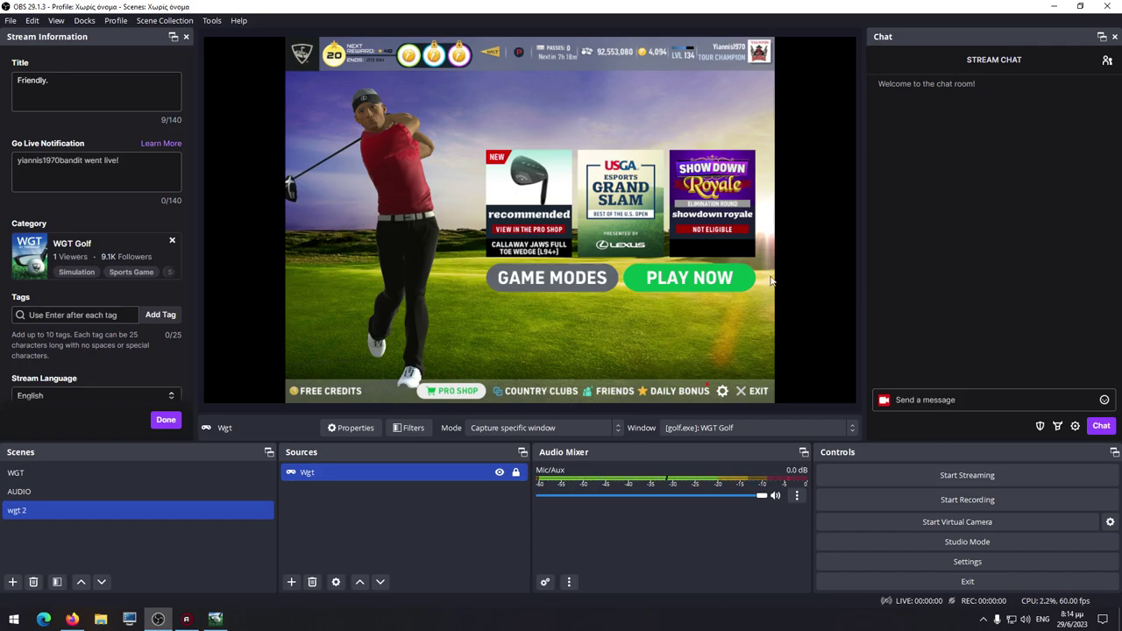
left_click(1109, 6)
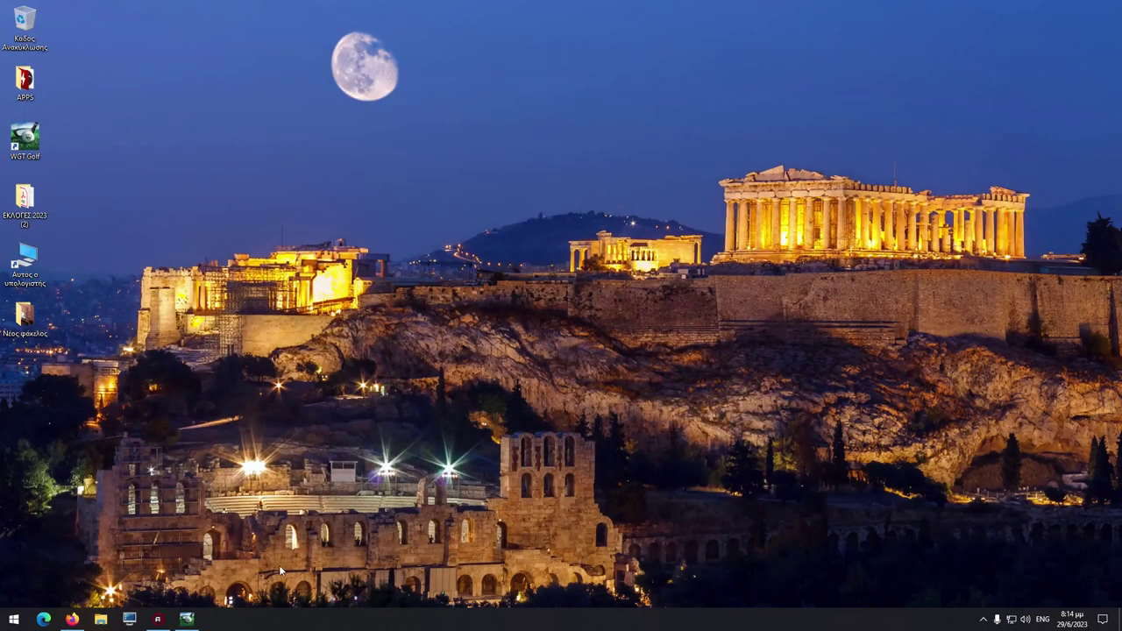
- Exit WGT Golf and start it again through its launcher
left_click(187, 619)
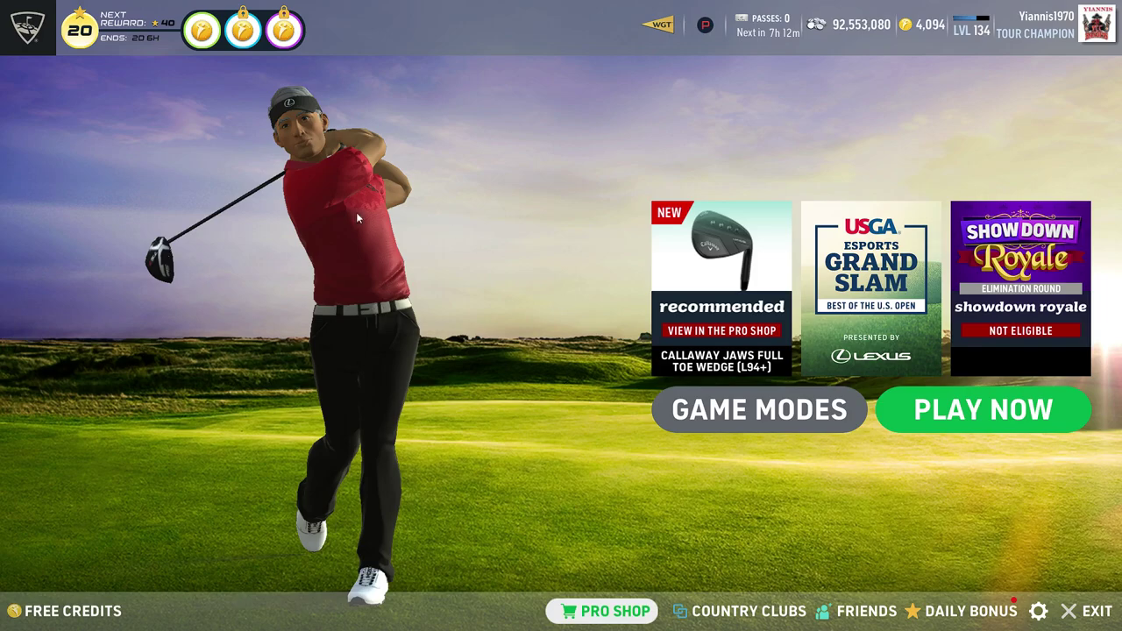
left_click(1095, 611)
left_click(634, 349)
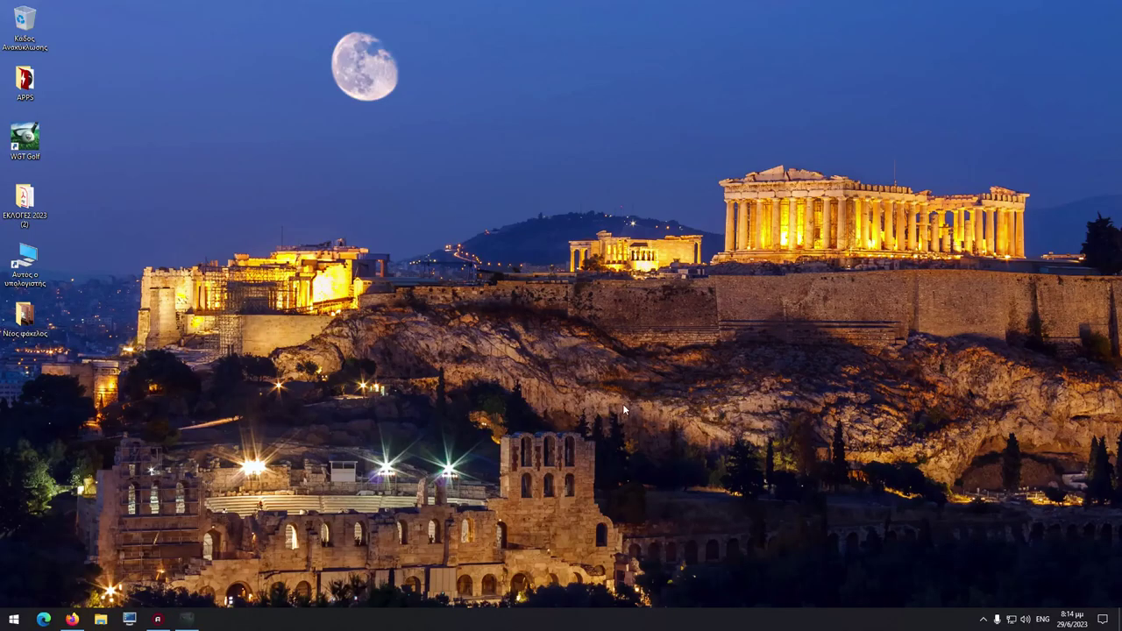
double_click(33, 143)
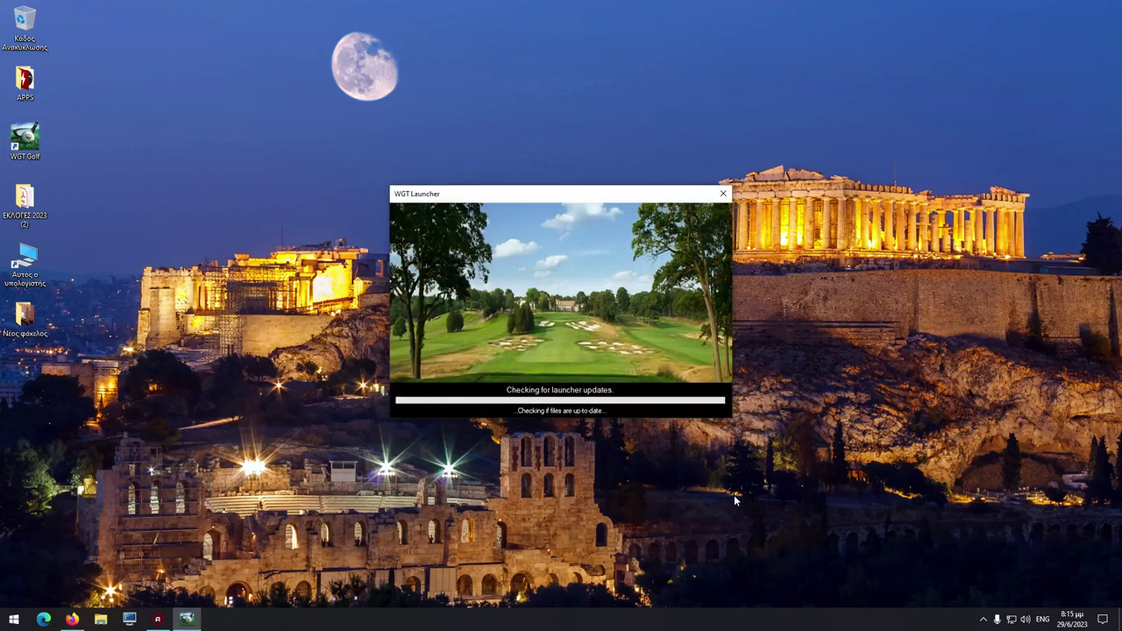
left_click(567, 409)
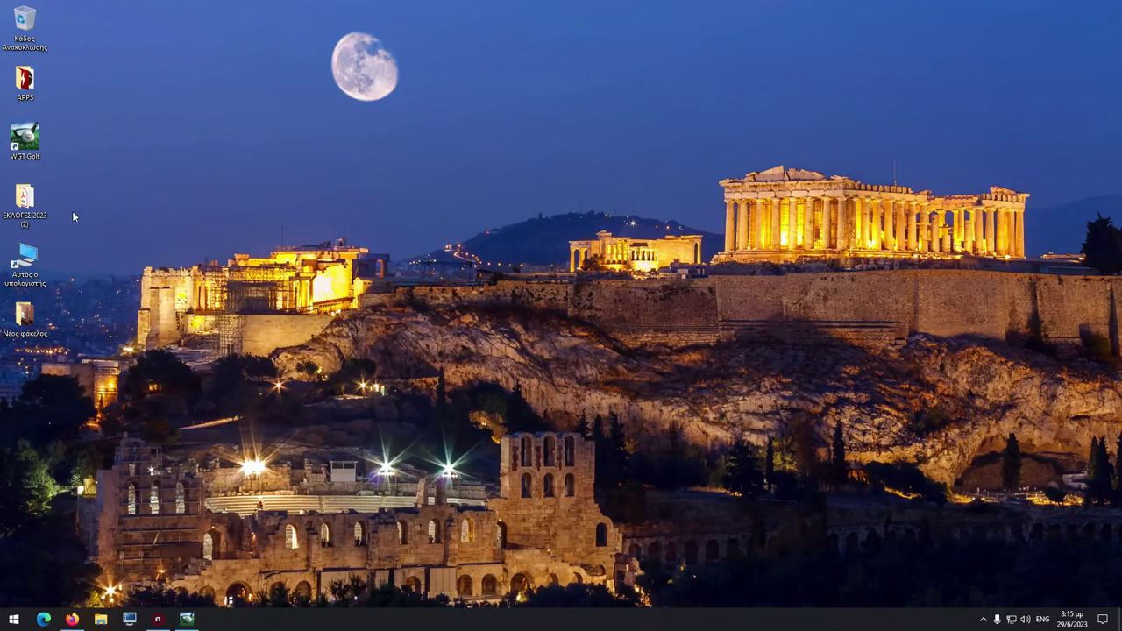
- Open the APPS folder on the desktop and start OBS Studio from it
left_click(33, 83)
double_click(33, 84)
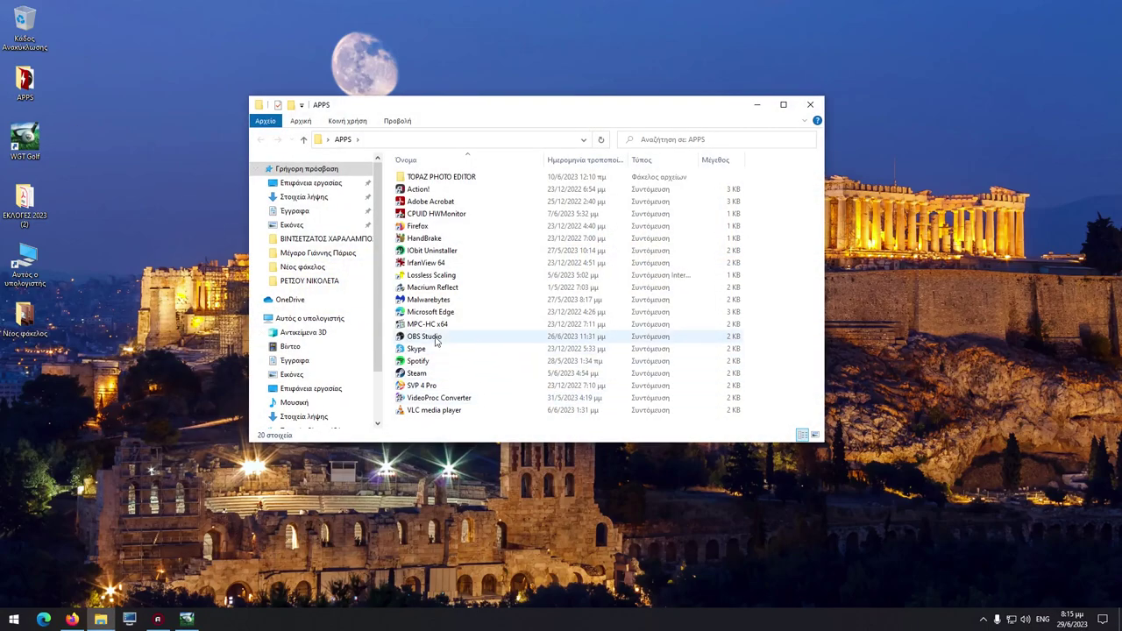
double_click(433, 339)
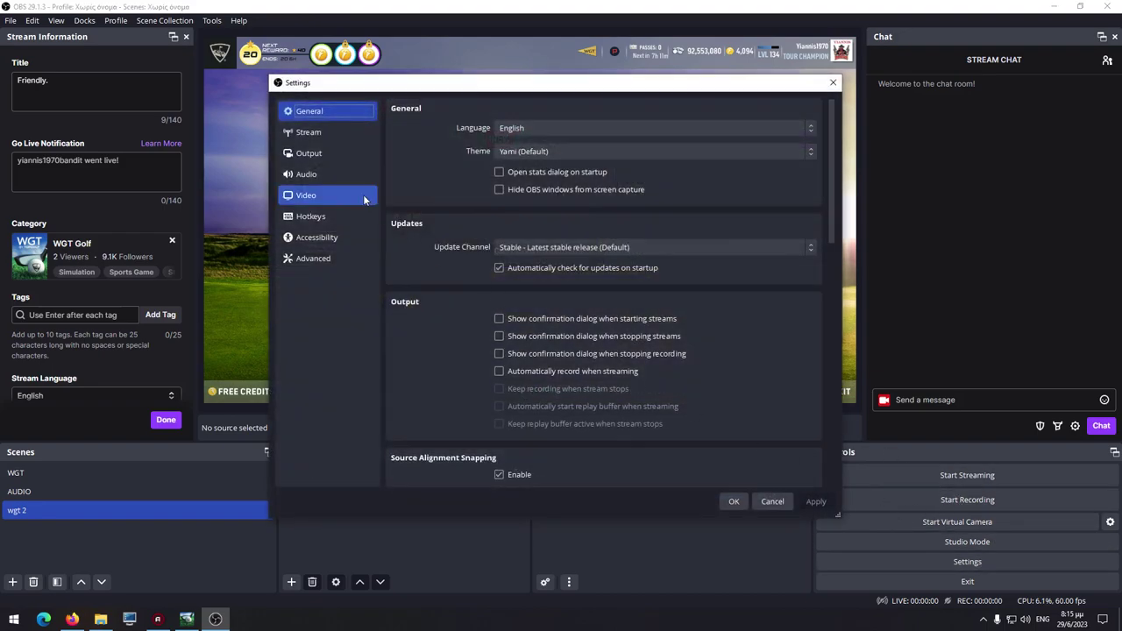
- Review the base and output resolutions in the OBS Video settings and close the settings without changes
left_click(319, 155)
left_click(322, 197)
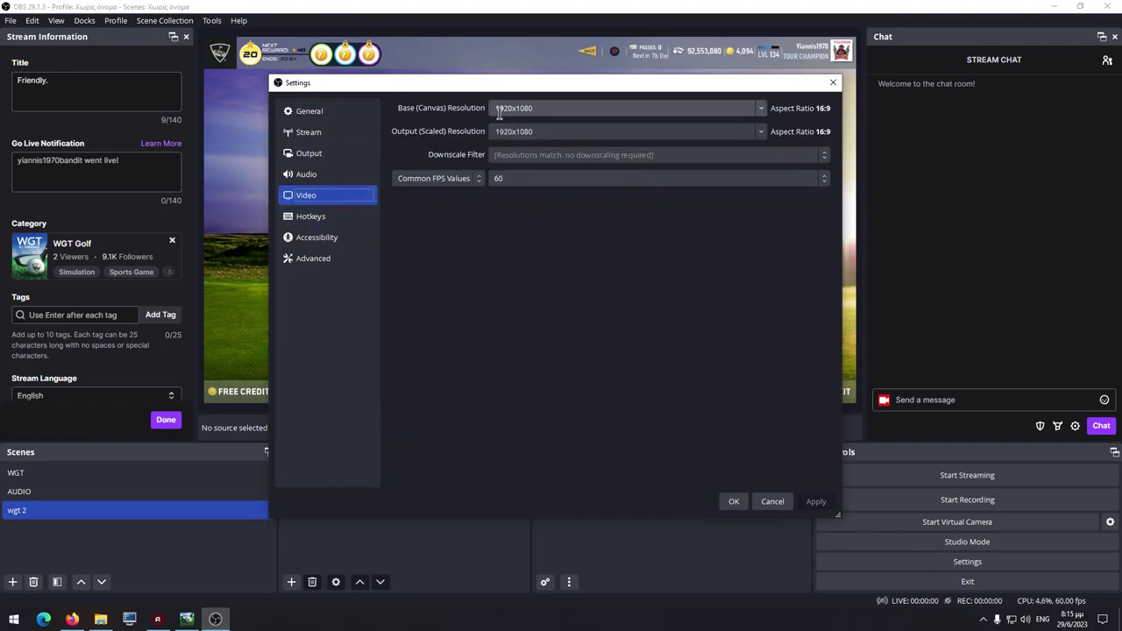
left_click_drag(497, 109, 533, 108)
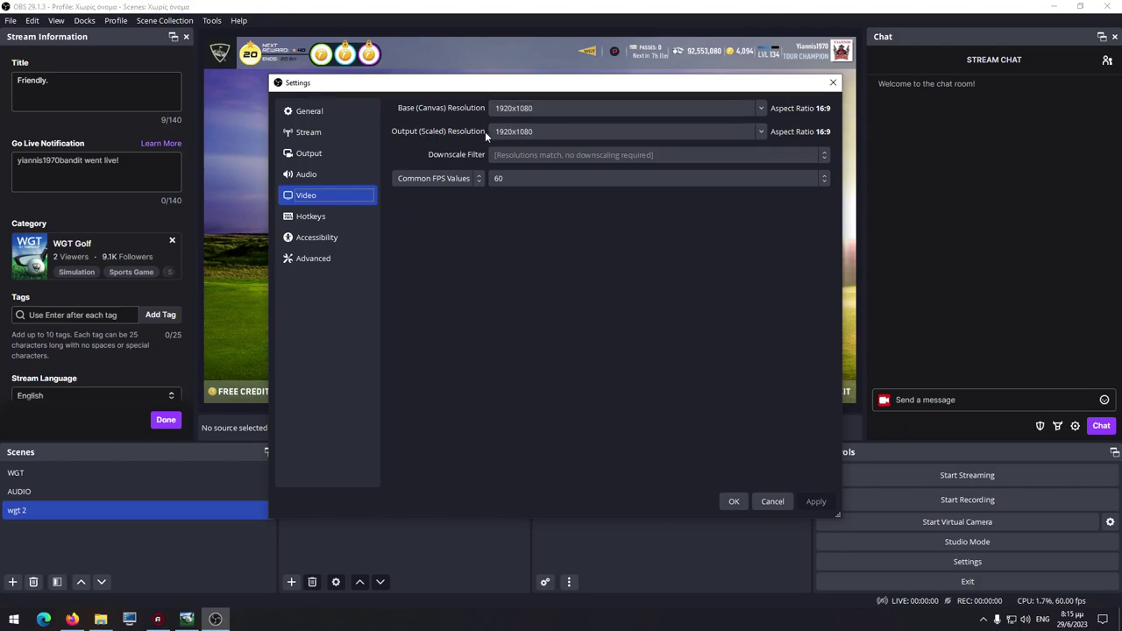
left_click(832, 83)
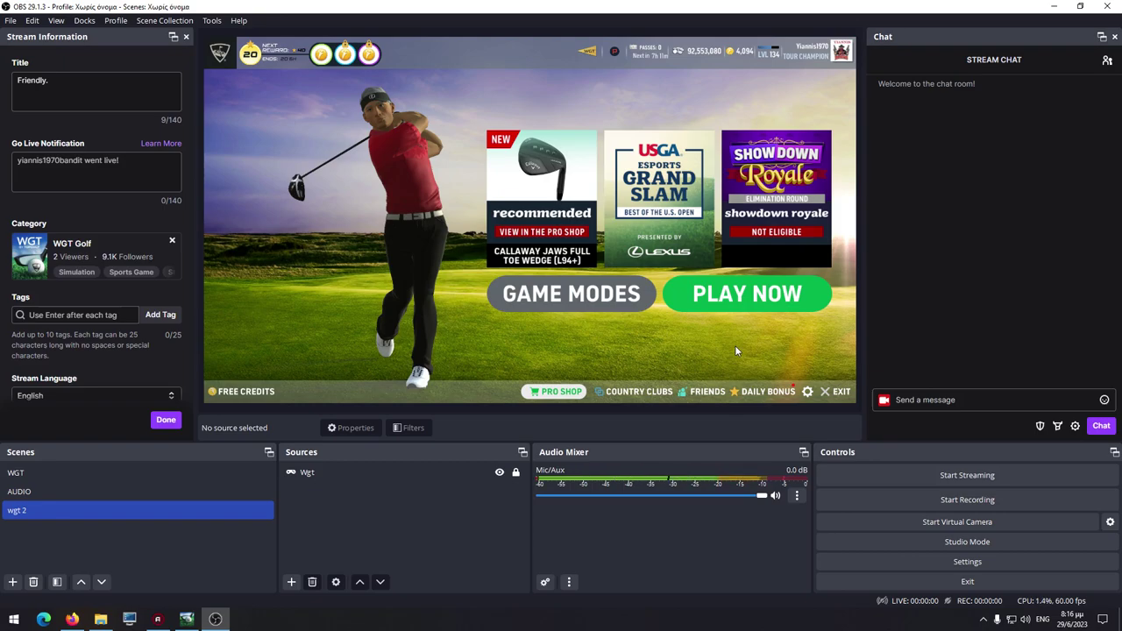
- Minimize OBS and view the fullscreen WGT Golf home screen to compare it with the capture
left_click(1053, 6)
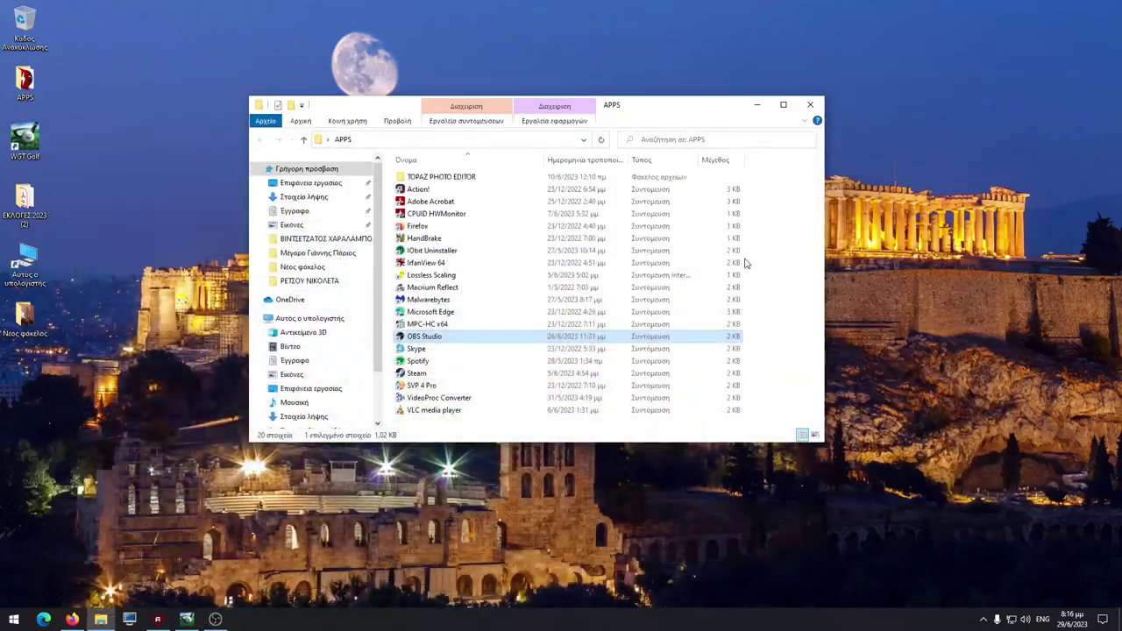
left_click(187, 619)
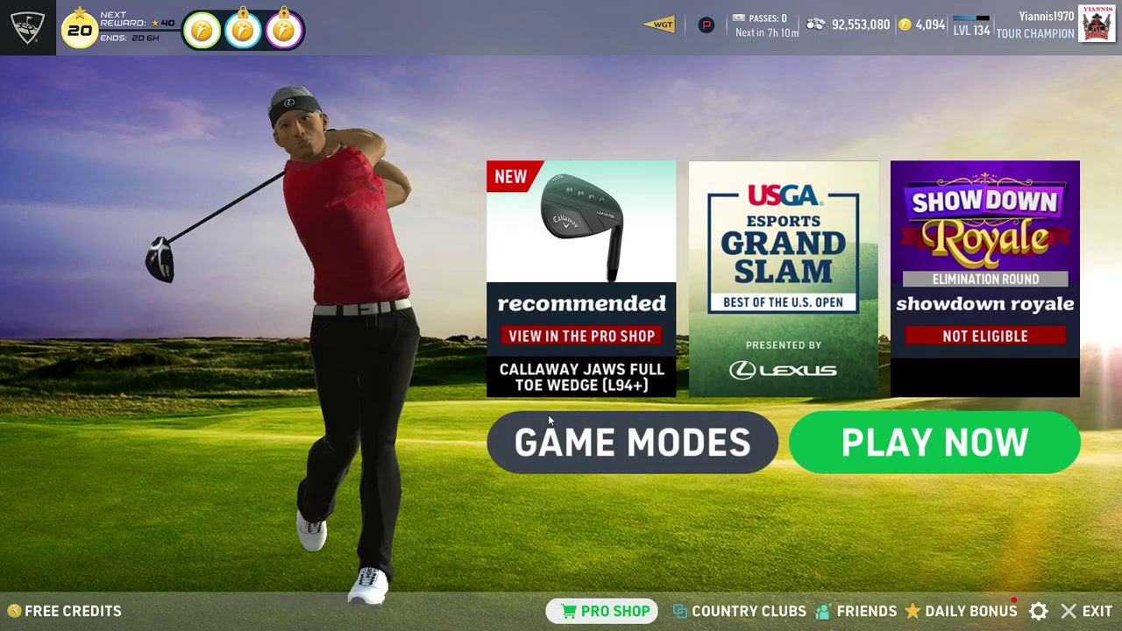
key("alt+Tab")
- Return to OBS Studio, unlock the Wgt source and select it in the preview
left_click(215, 618)
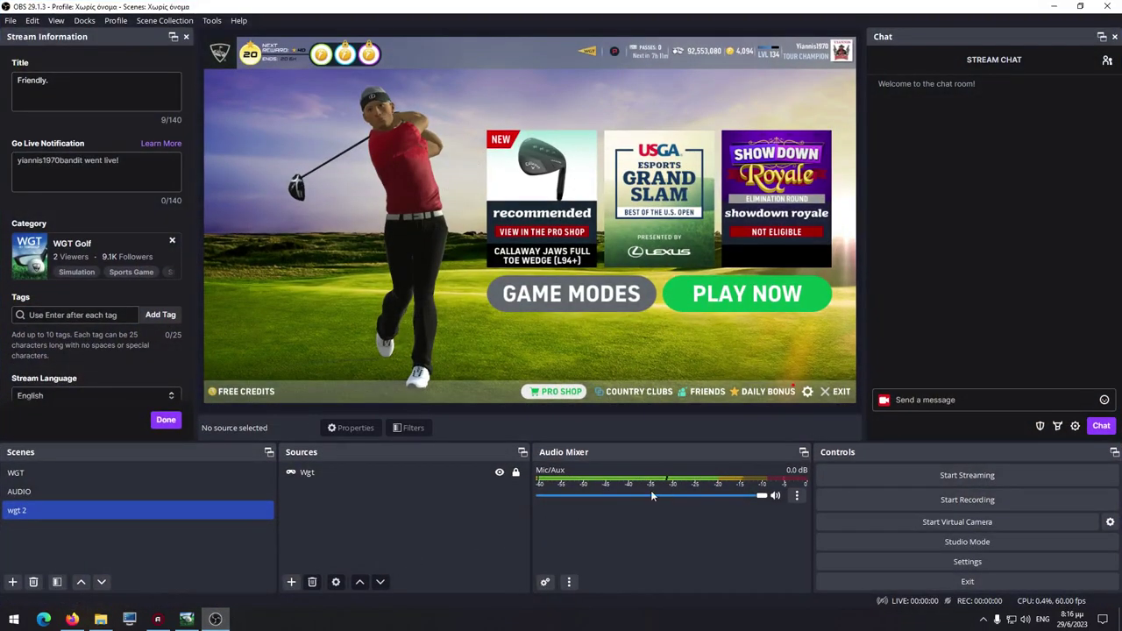
left_click(515, 477)
left_click(334, 259)
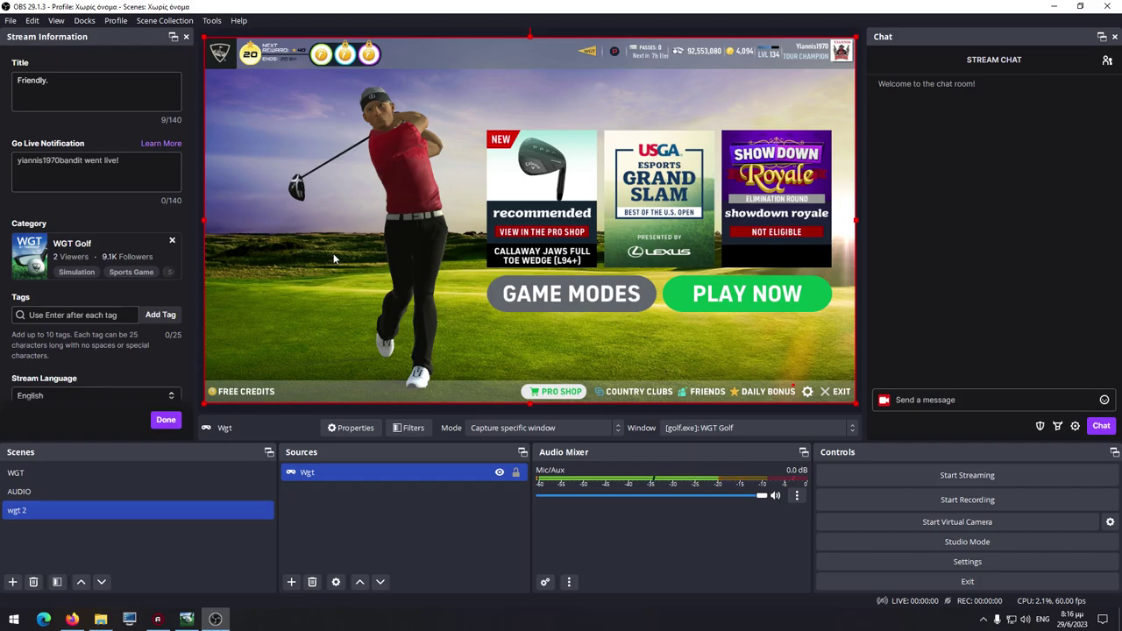
- Switch to WGT Golf, set resolution 1024x768 and display mode Window, keep the changes and return to the home screen
left_click(215, 619)
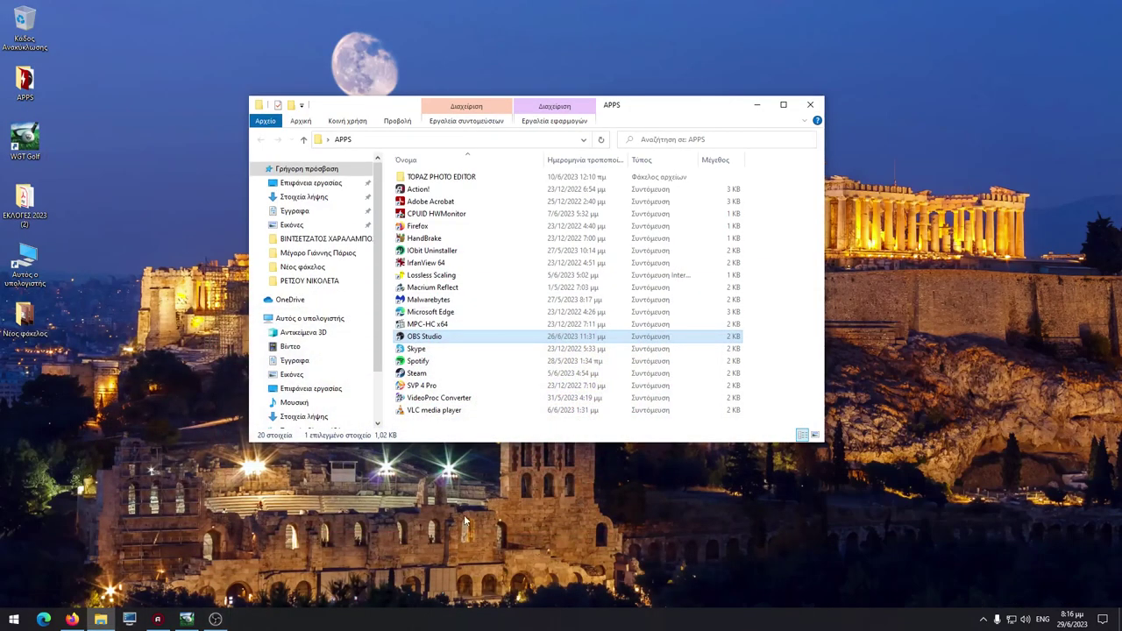
left_click(187, 619)
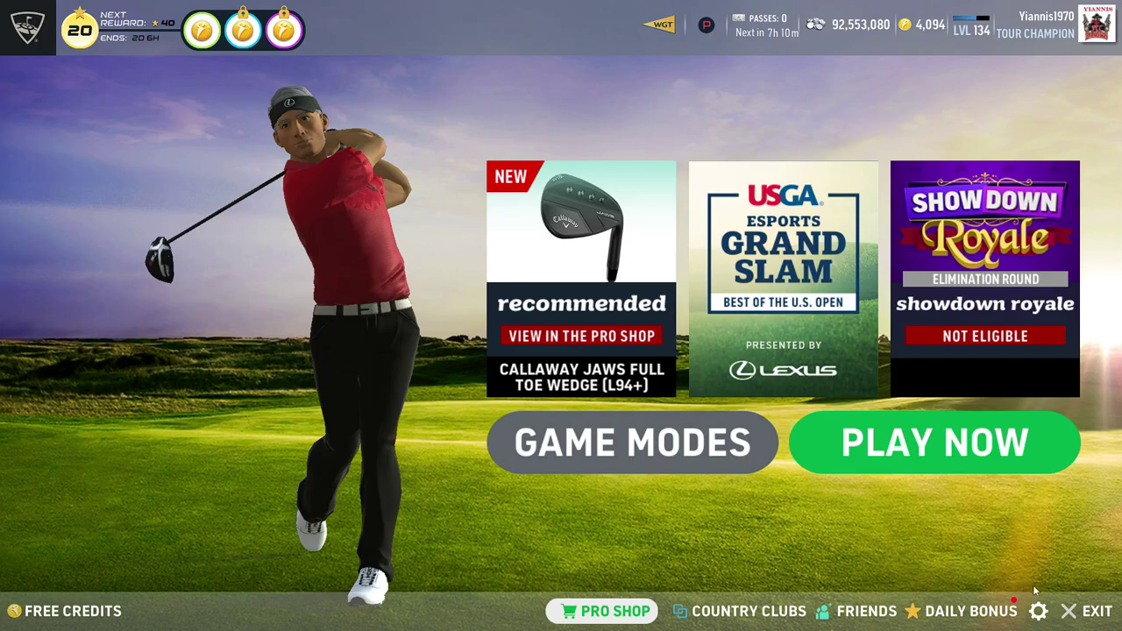
left_click(1039, 612)
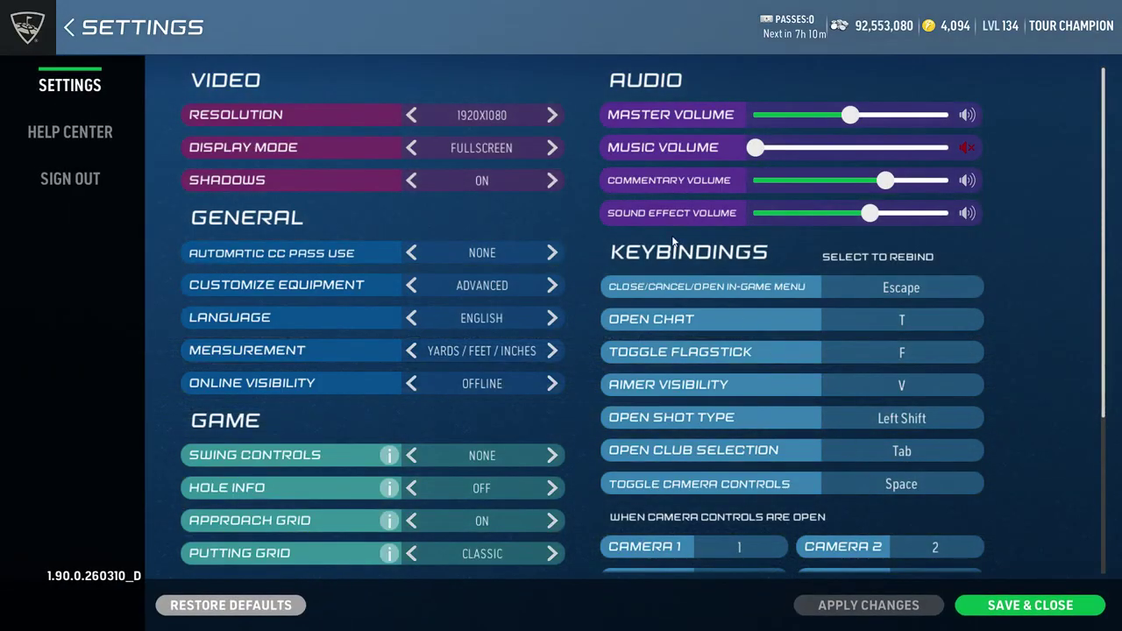
left_click(552, 115)
left_click(552, 115)
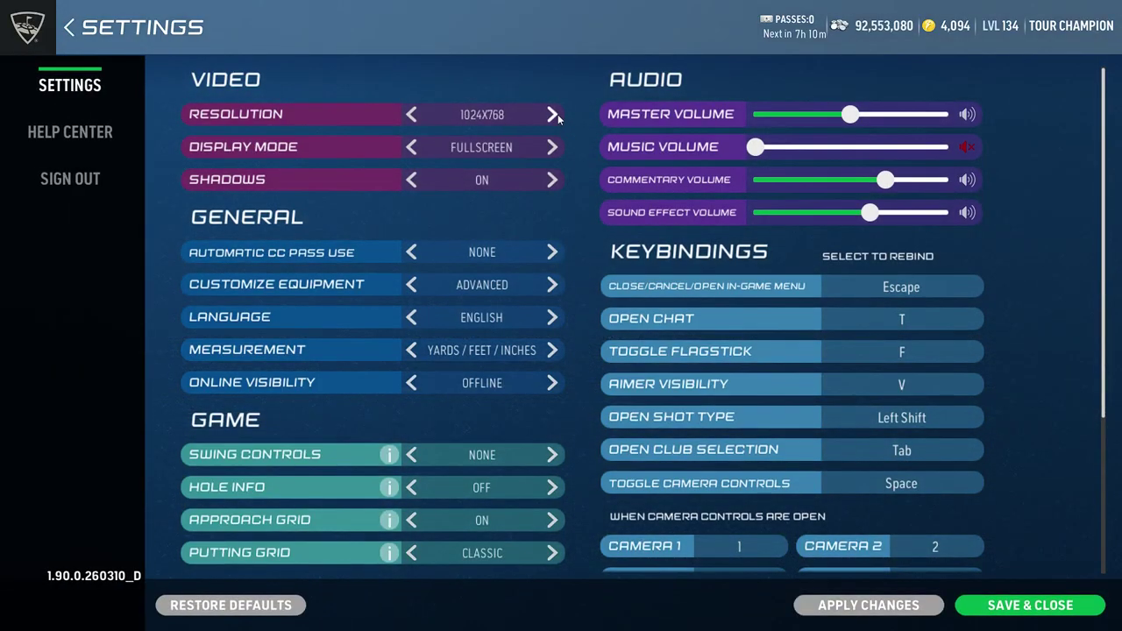
left_click(553, 148)
left_click(907, 598)
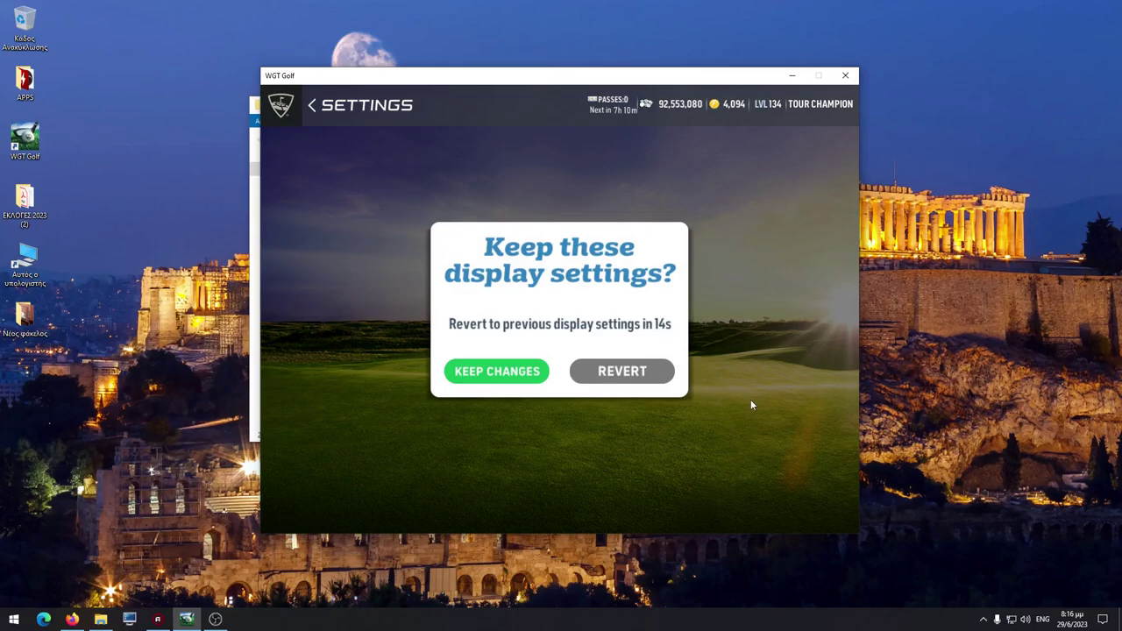
left_click(512, 375)
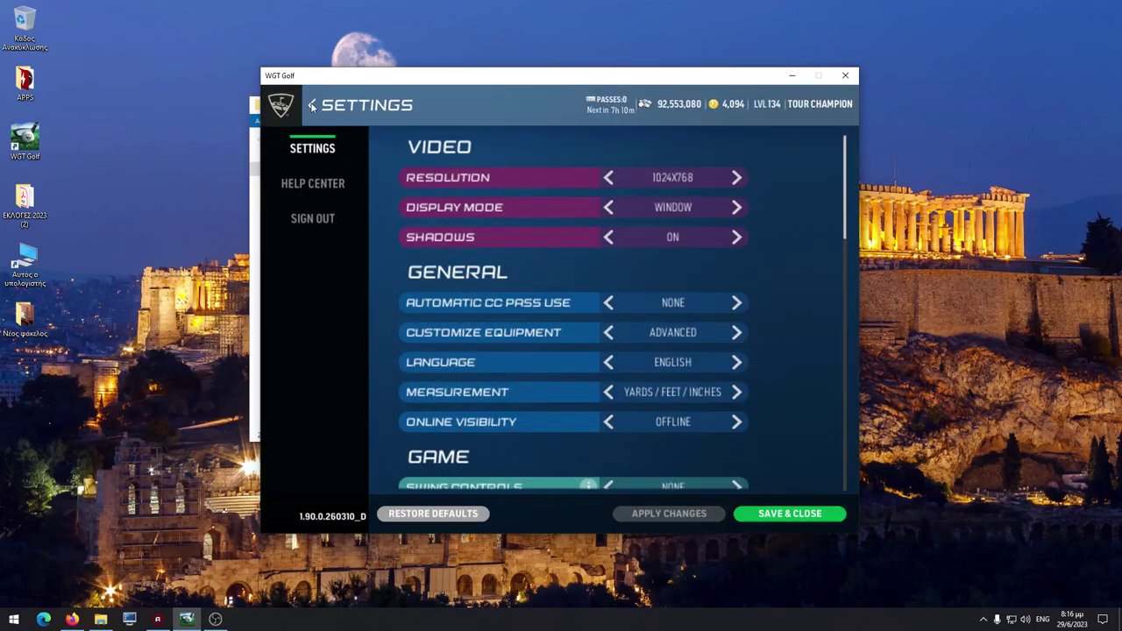
left_click(312, 106)
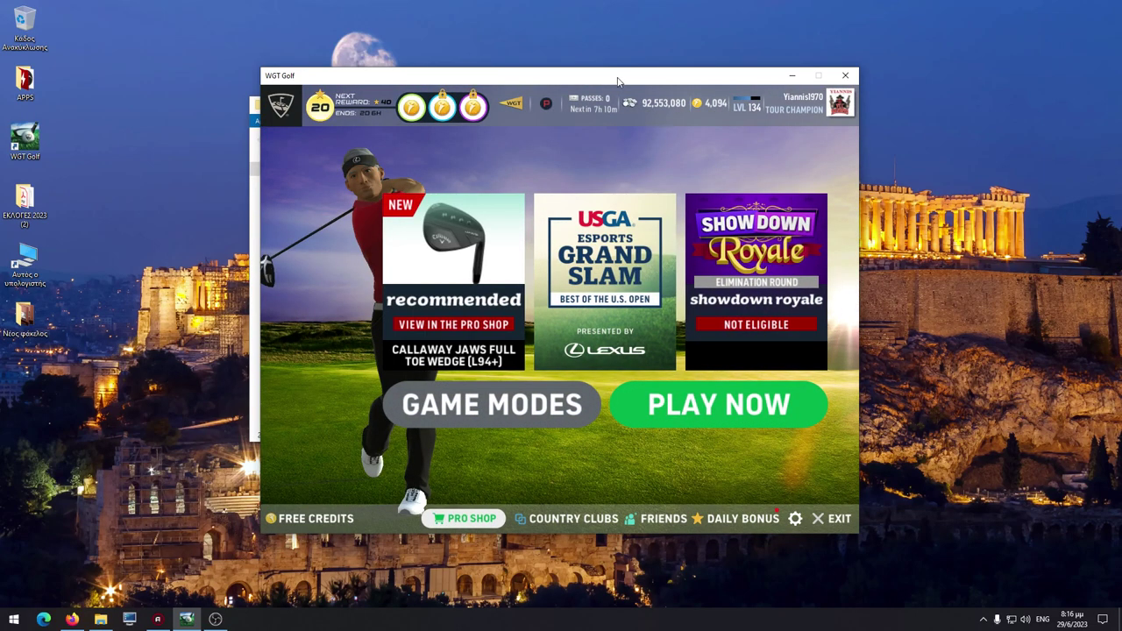
- Move the game window slightly higher on the desktop, check its capture in OBS and minimize OBS
left_click_drag(618, 82, 618, 61)
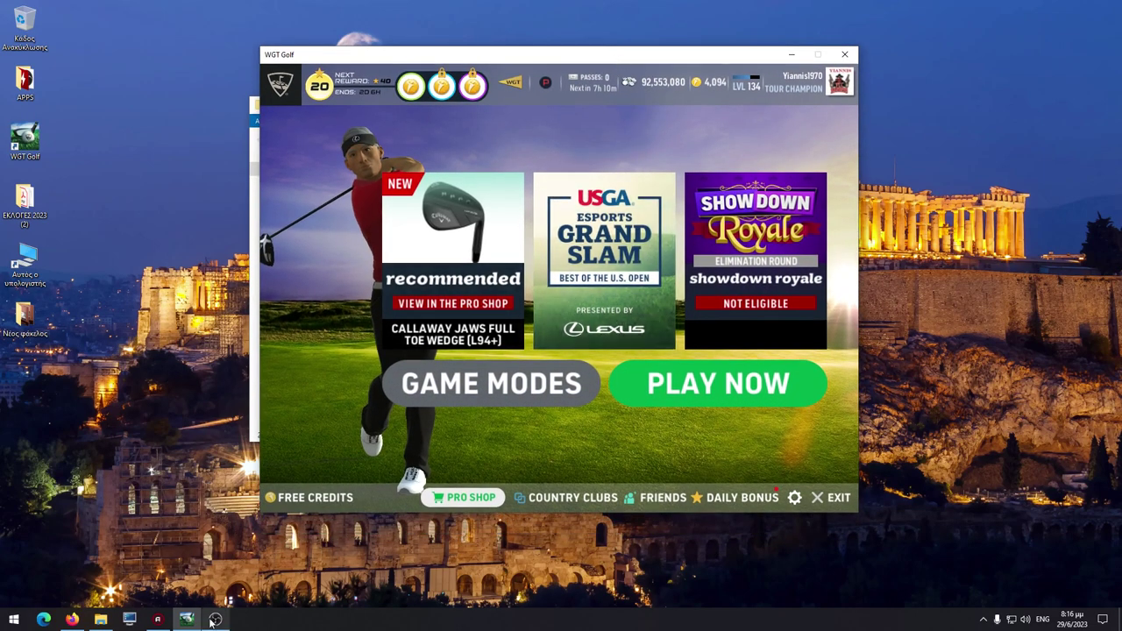
left_click(215, 619)
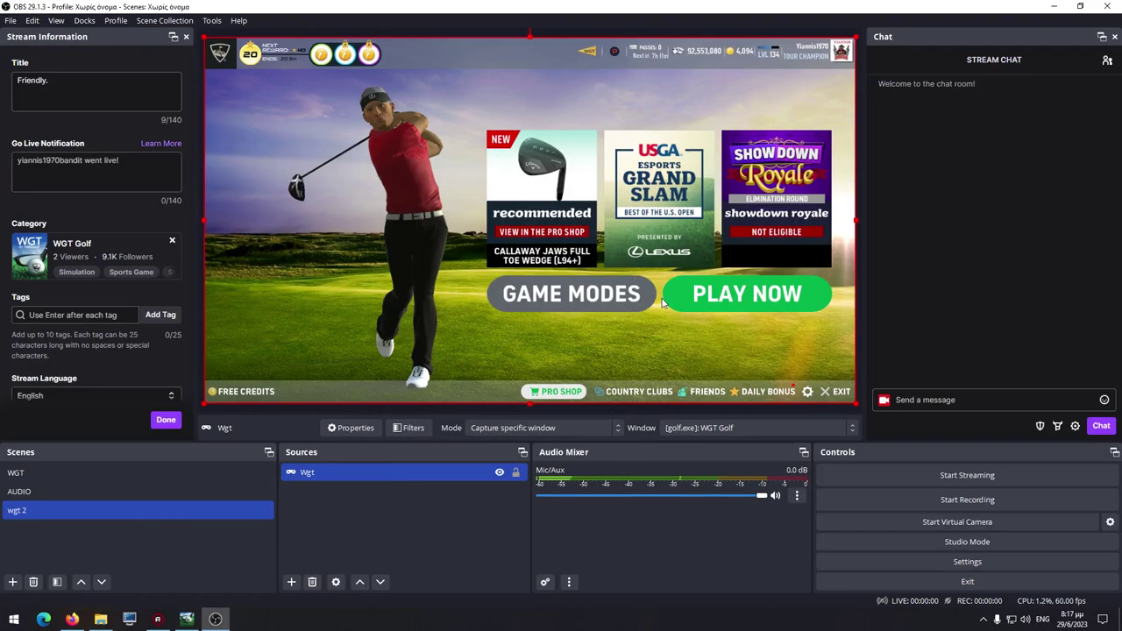
left_click(1053, 7)
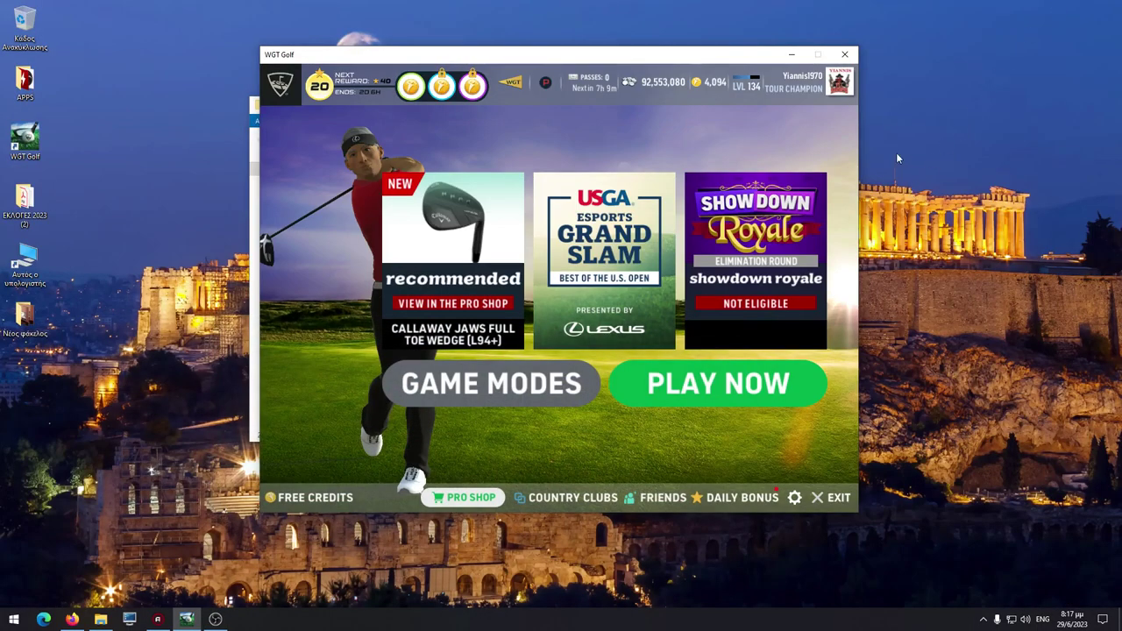
- Close WGT Golf, relaunch it through its launcher and switch to OBS to check the windowed capture
left_click(845, 55)
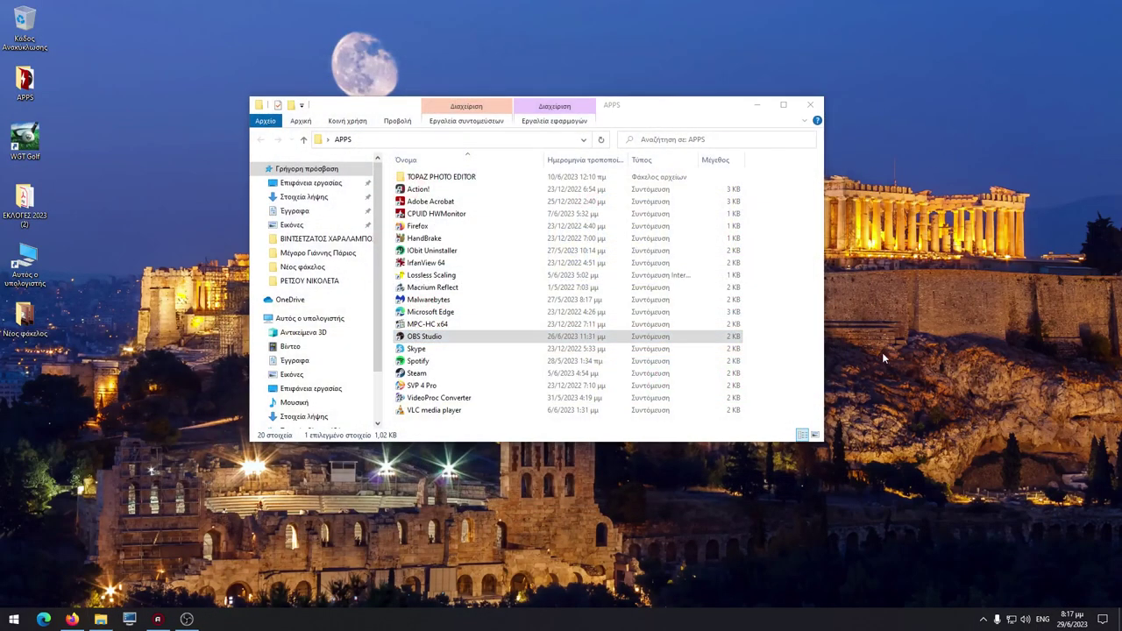
double_click(30, 142)
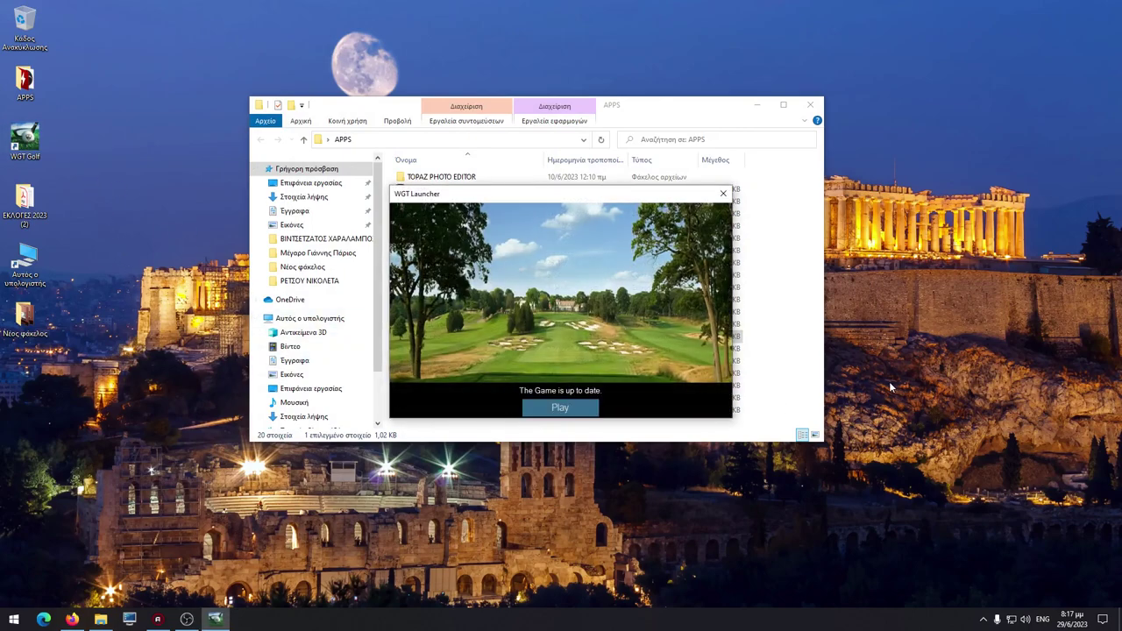
left_click(568, 408)
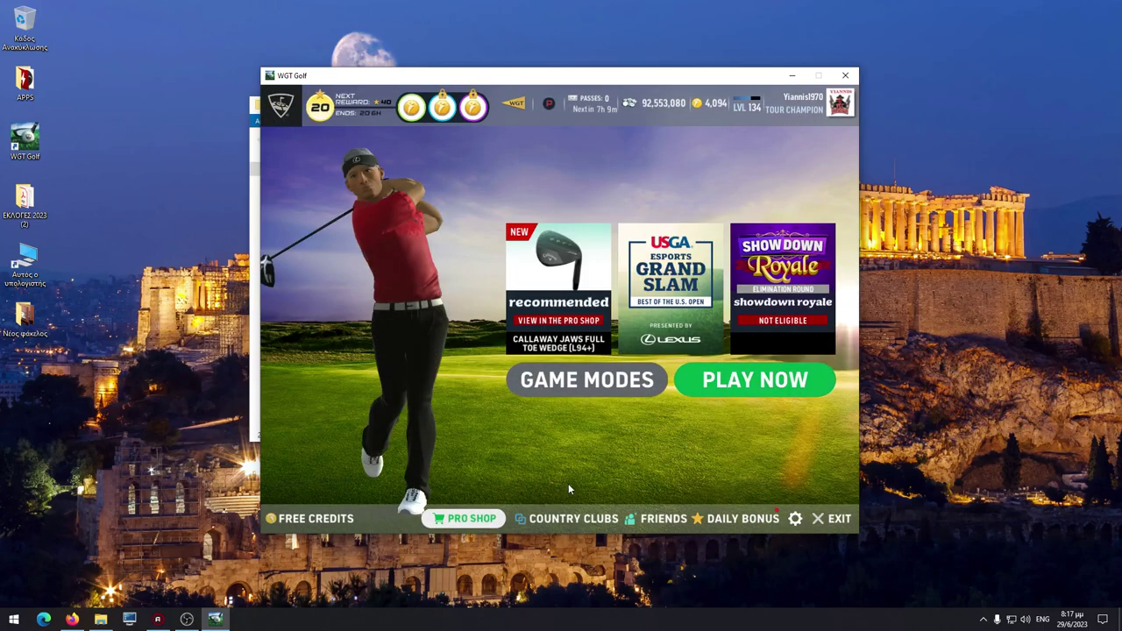
left_click(187, 619)
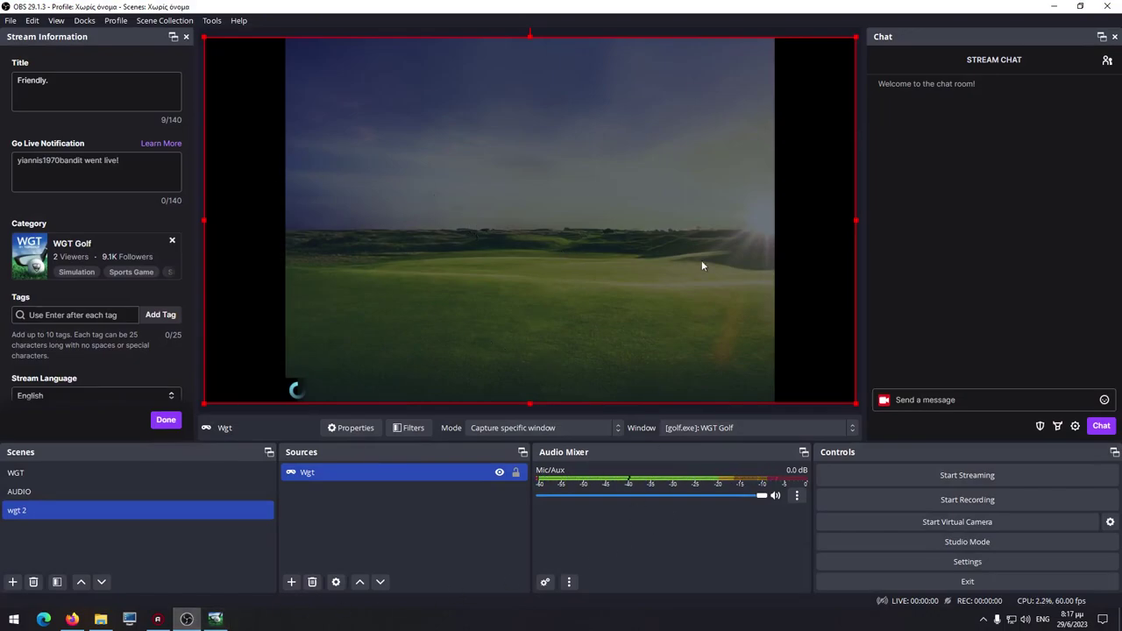
- Close OBS Studio and start it again from the APPS folder while WGT Golf stays open
left_click(1110, 7)
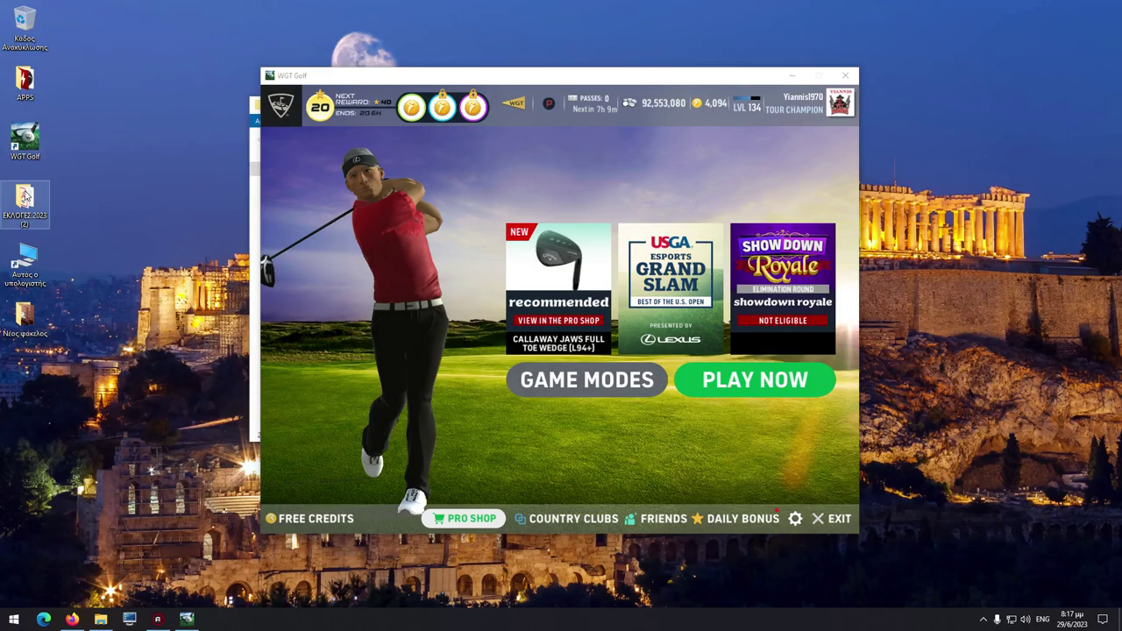
double_click(40, 95)
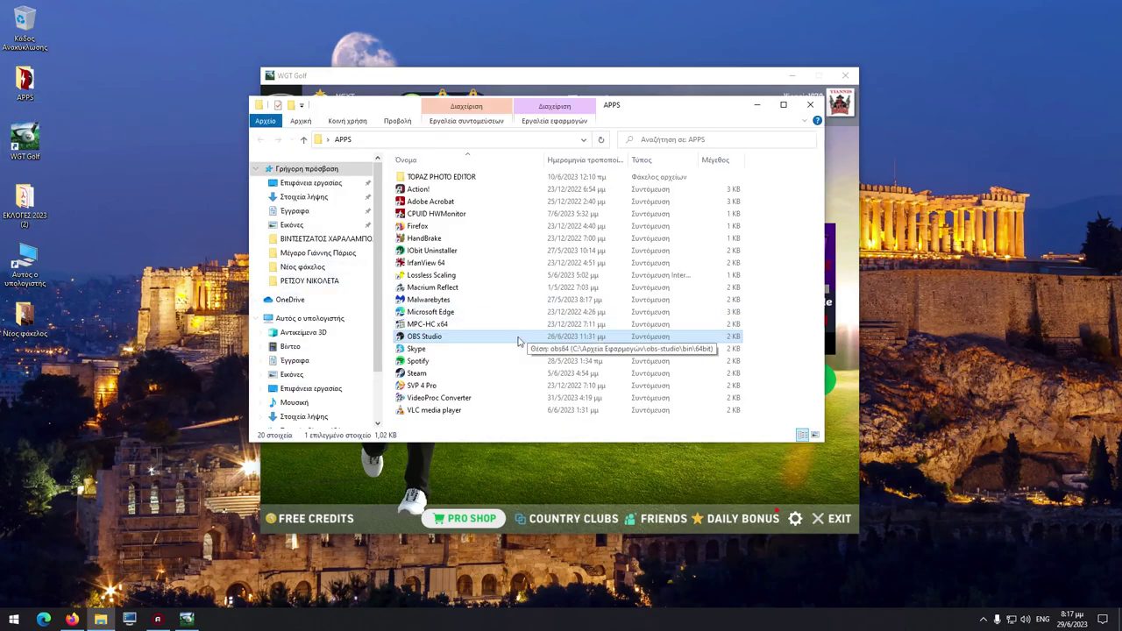
double_click(440, 339)
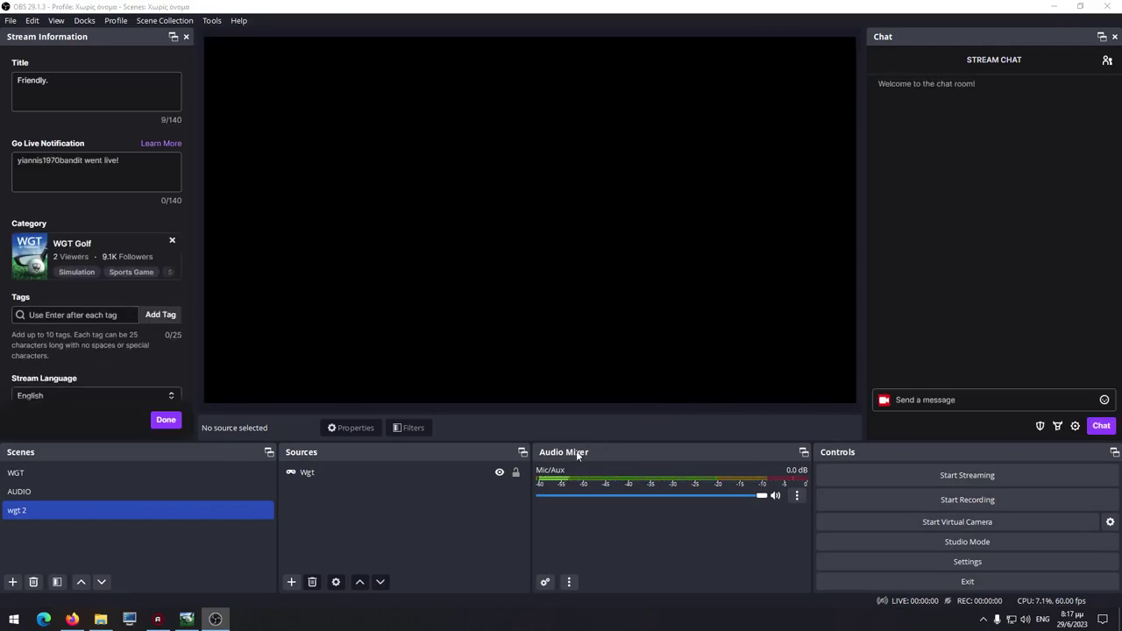
- Lock the Wgt source, review its capture mode and window in its properties, and close them without changes
left_click(337, 472)
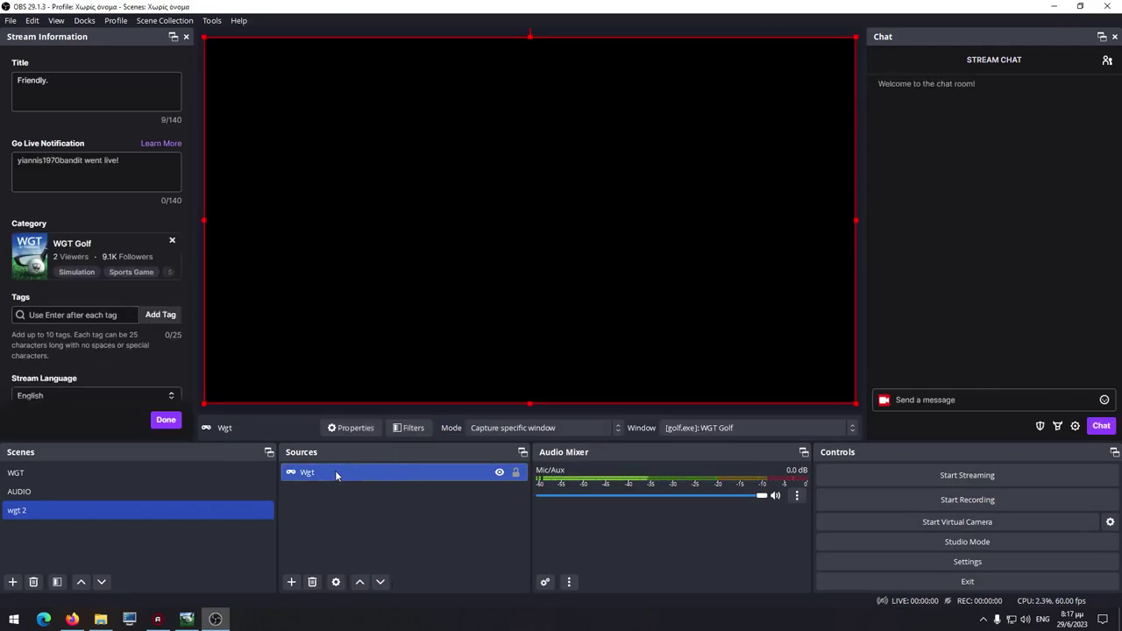
right_click(334, 472)
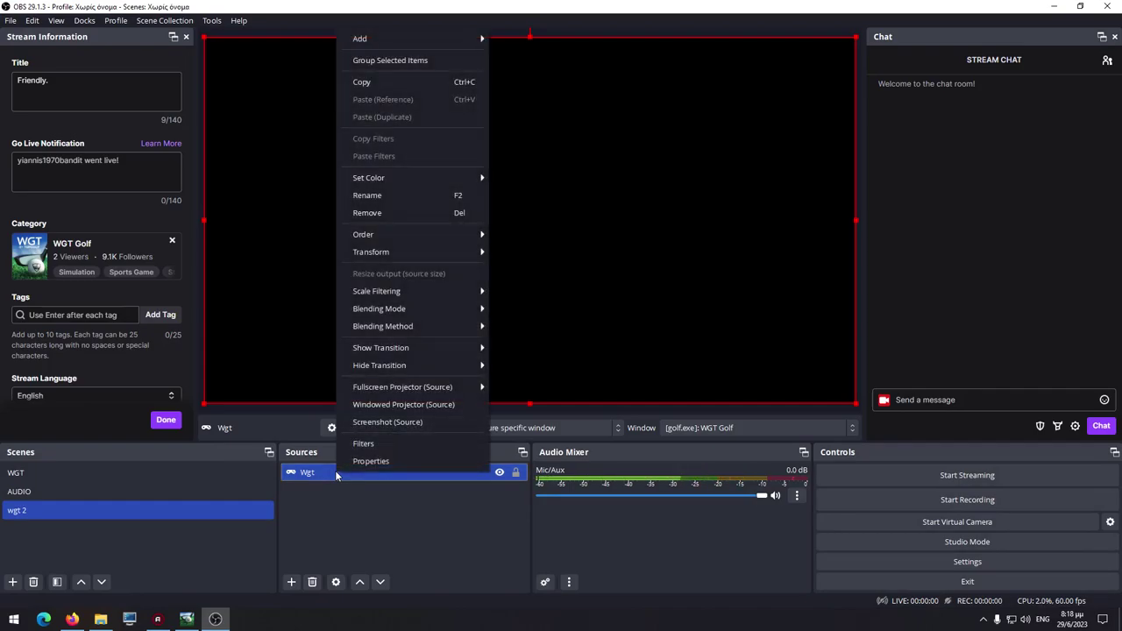
left_click(411, 507)
left_click(411, 507)
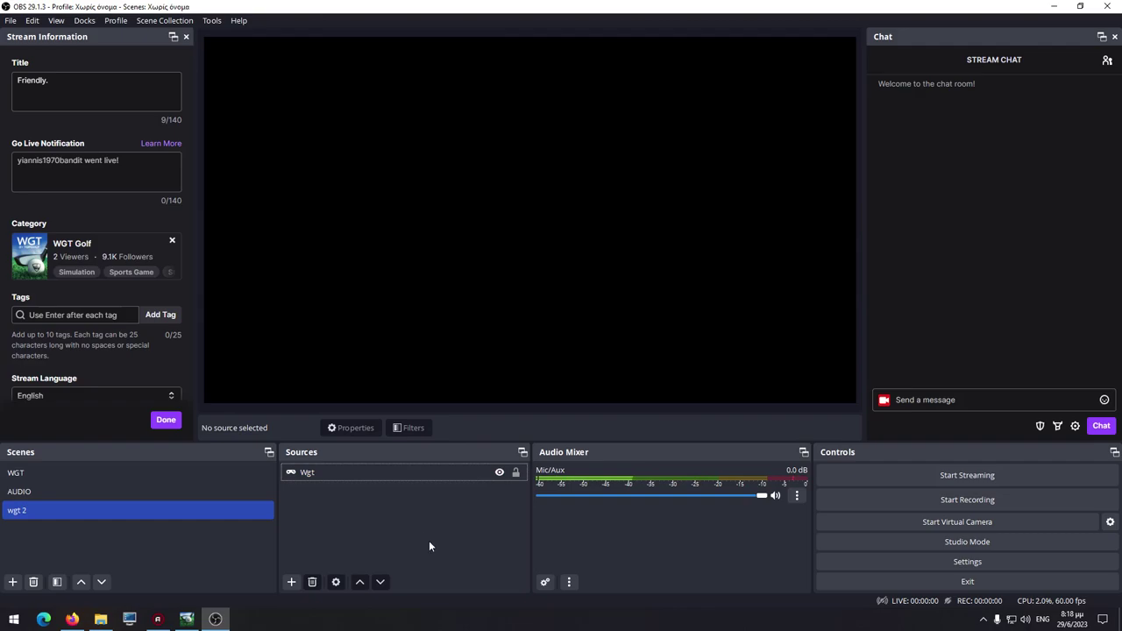
left_click(515, 472)
right_click(376, 476)
left_click(429, 466)
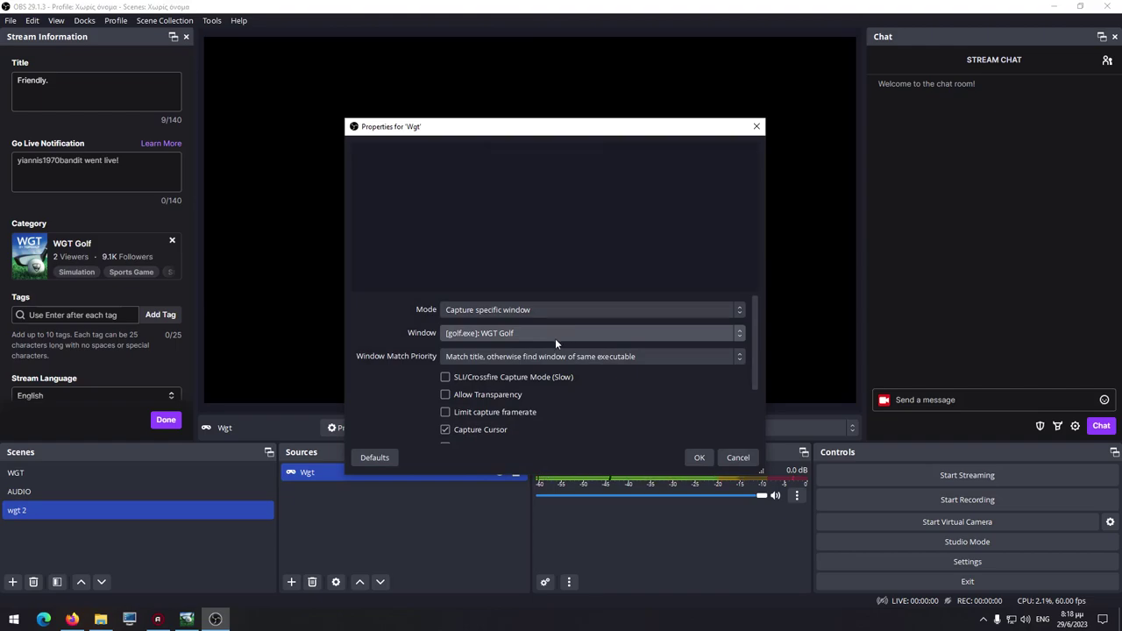
left_click(254, 382)
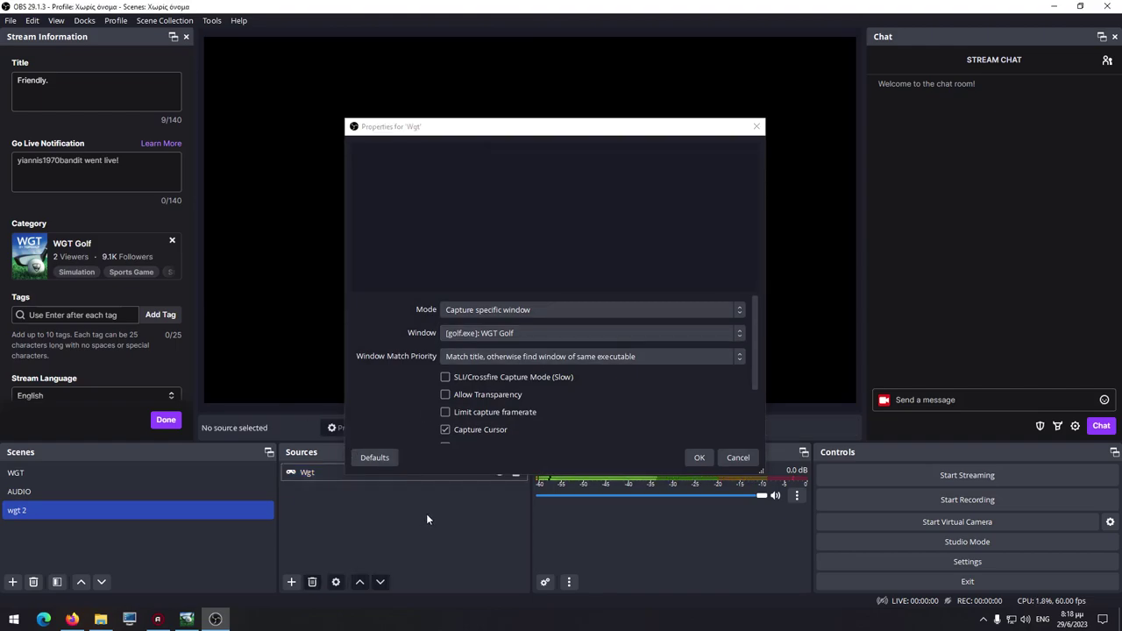
left_click(757, 127)
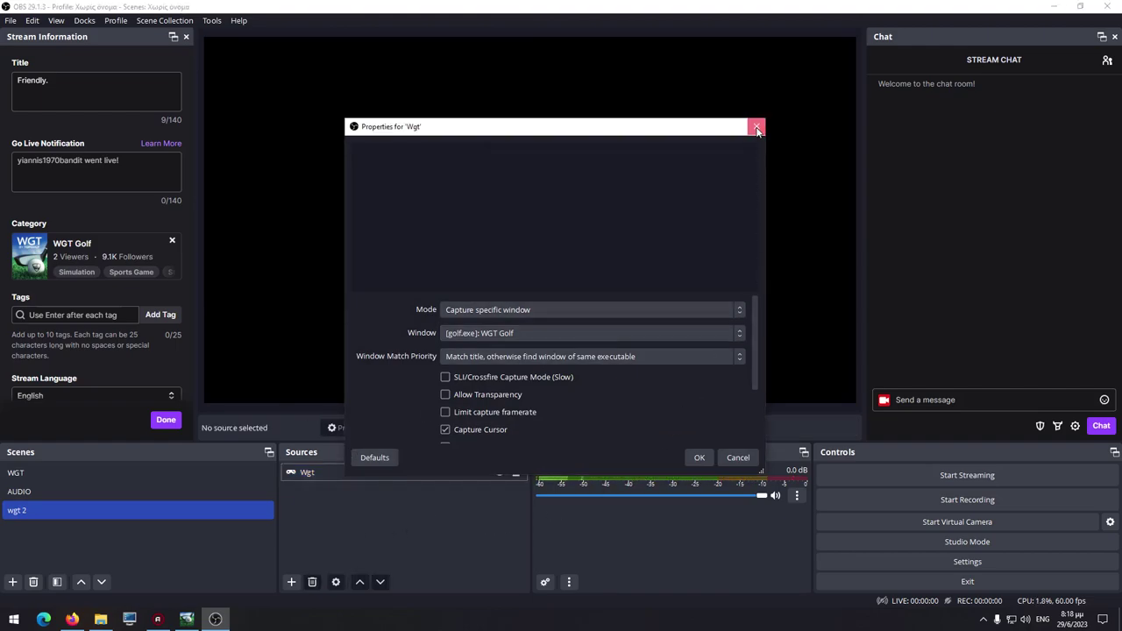
left_click(377, 473)
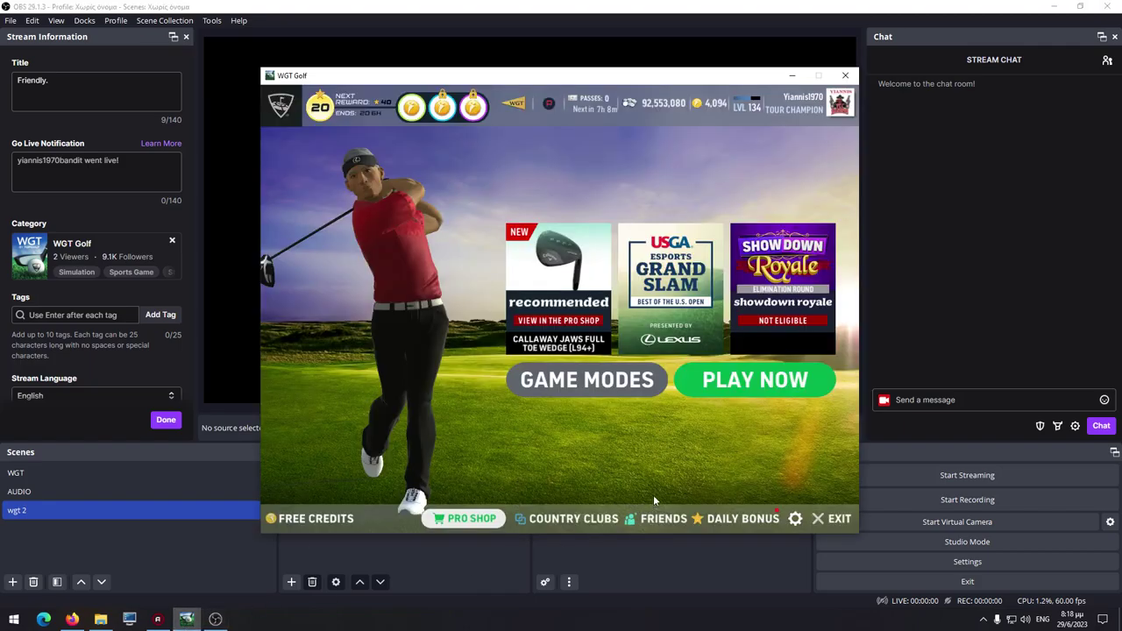
- Close both the WGT Golf window and OBS Studio
left_click(845, 75)
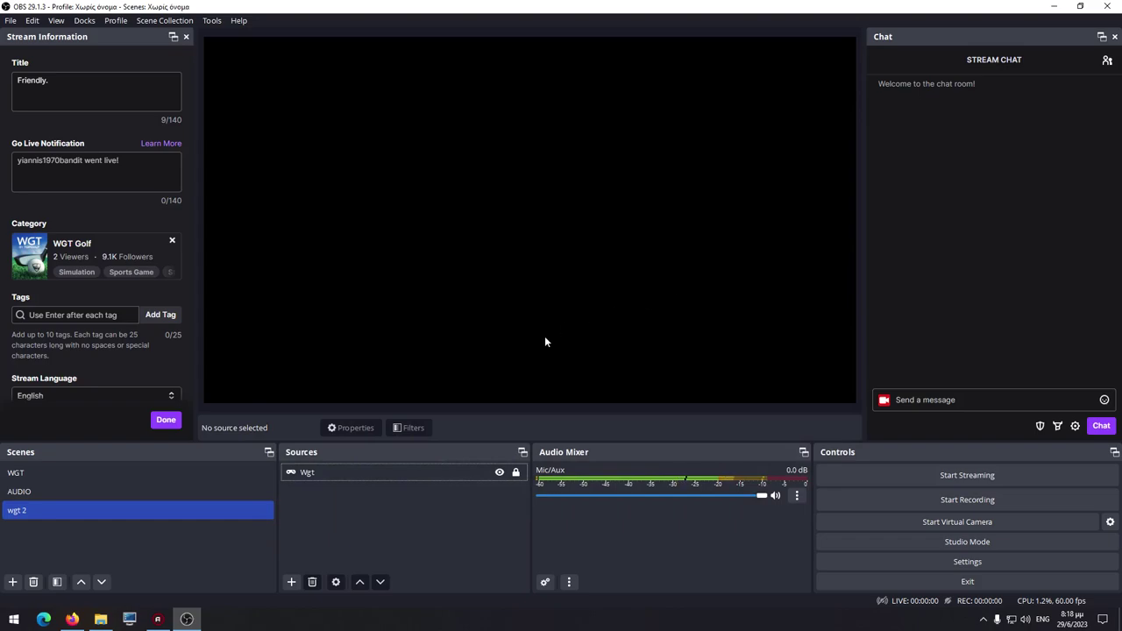
left_click(371, 471)
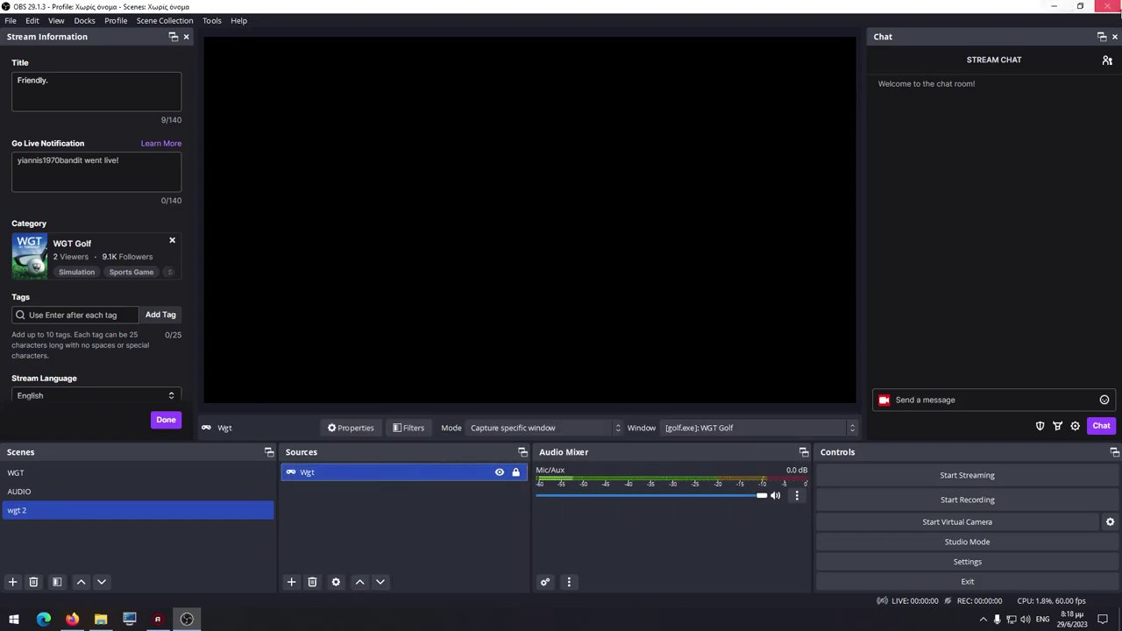
left_click(1116, 6)
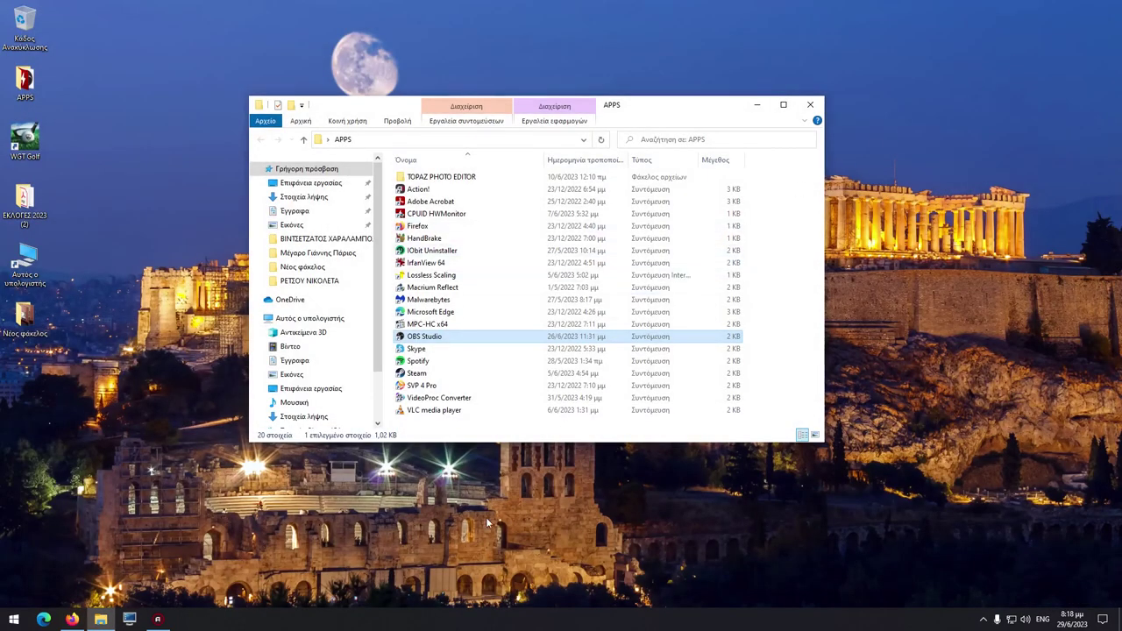
- Start WGT Golf through its launcher, minimize the game window and reopen OBS Studio
double_click(27, 140)
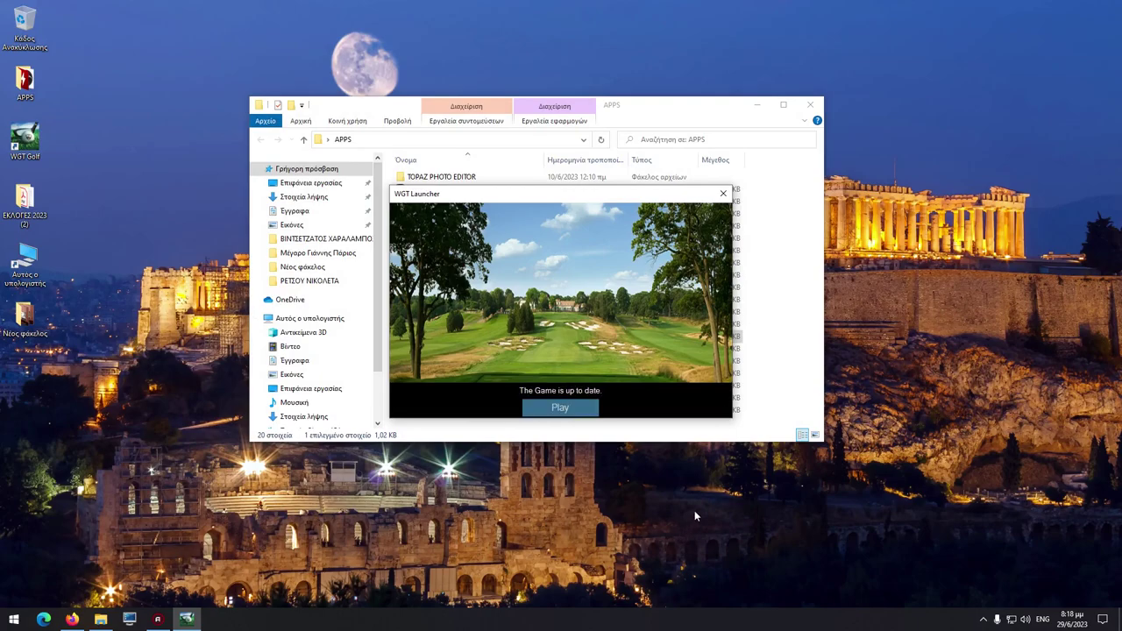
left_click(576, 408)
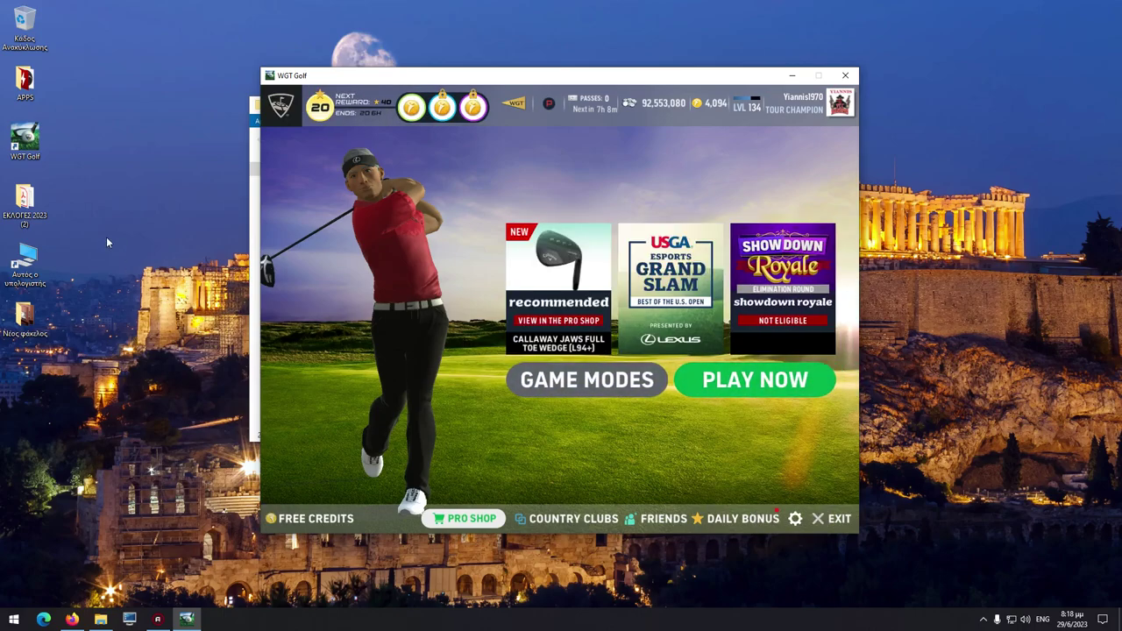
left_click(791, 76)
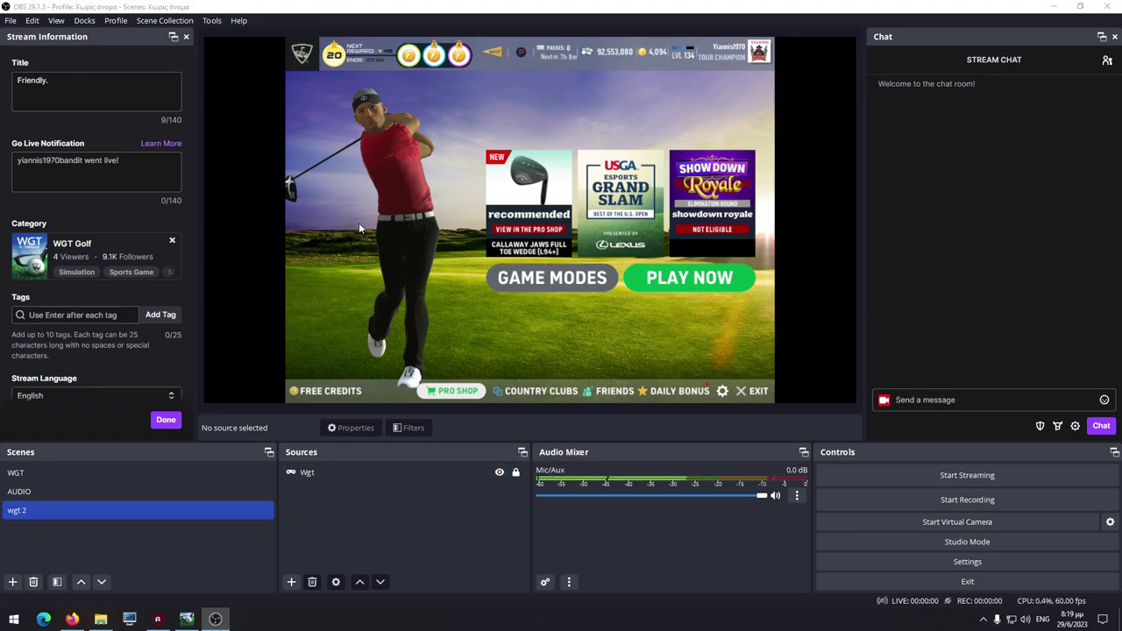
- Unlock the Wgt source and shrink it in the preview by pulling its left edge about 483 px inward
left_click(516, 472)
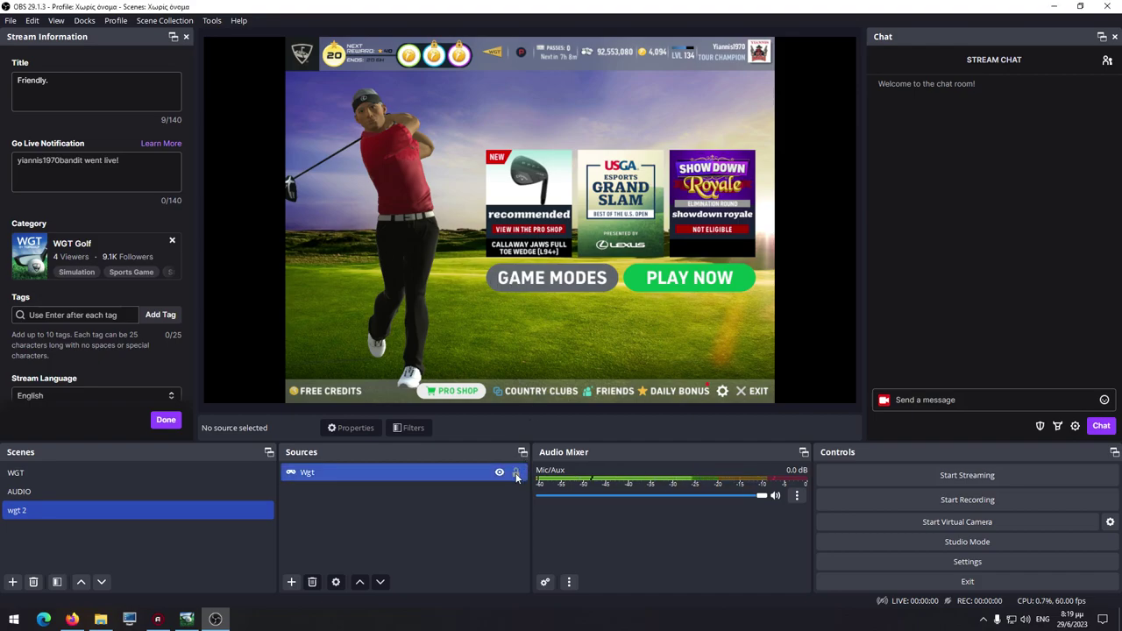
left_click(493, 303)
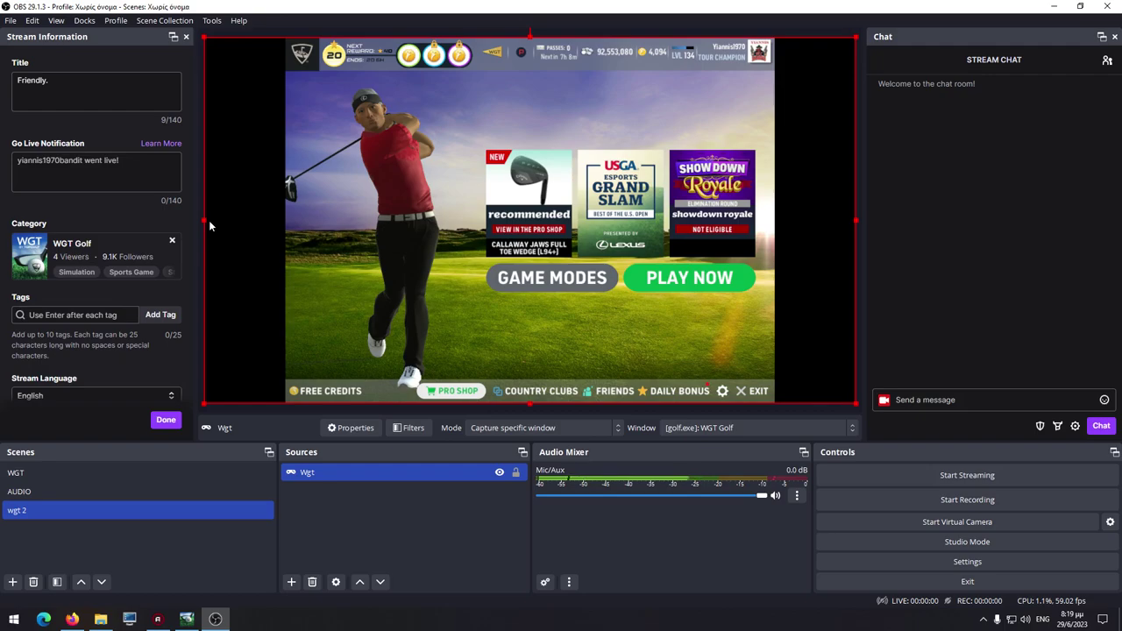
left_click_drag(203, 220, 367, 227)
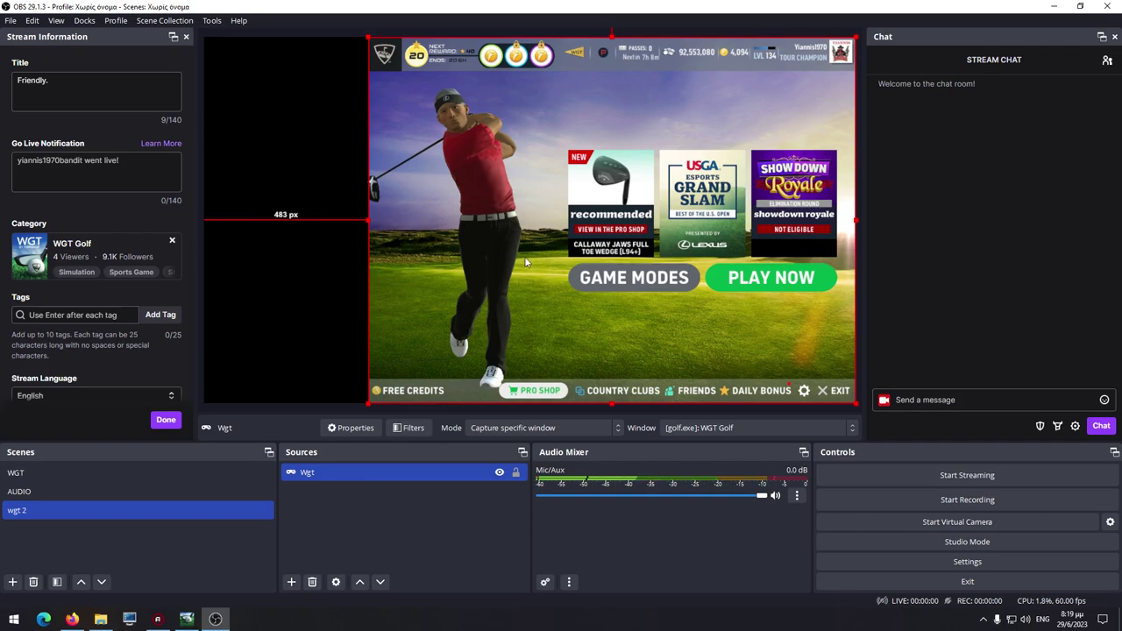
- Apply the Fit to screen transform to the Wgt source
right_click(525, 171)
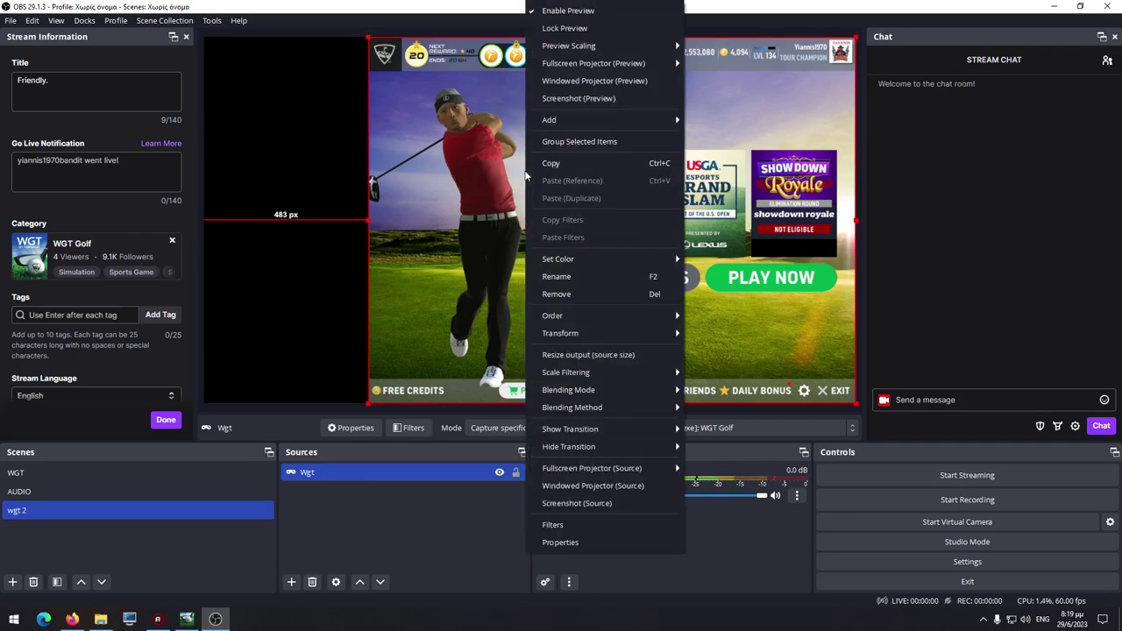
mouse_move(572, 334)
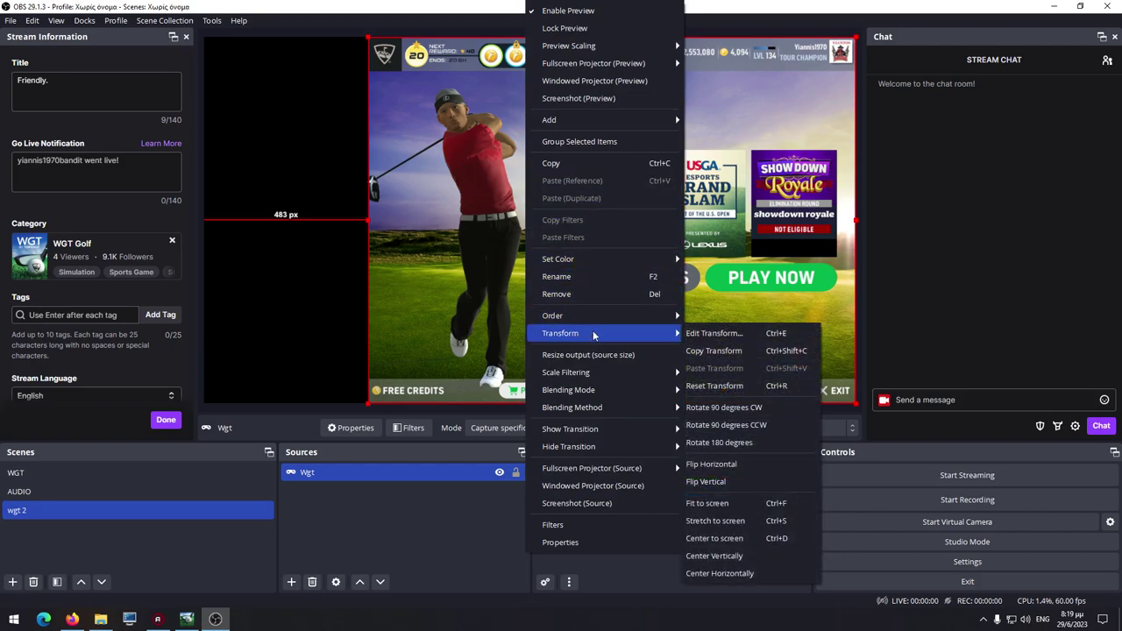
left_click(724, 503)
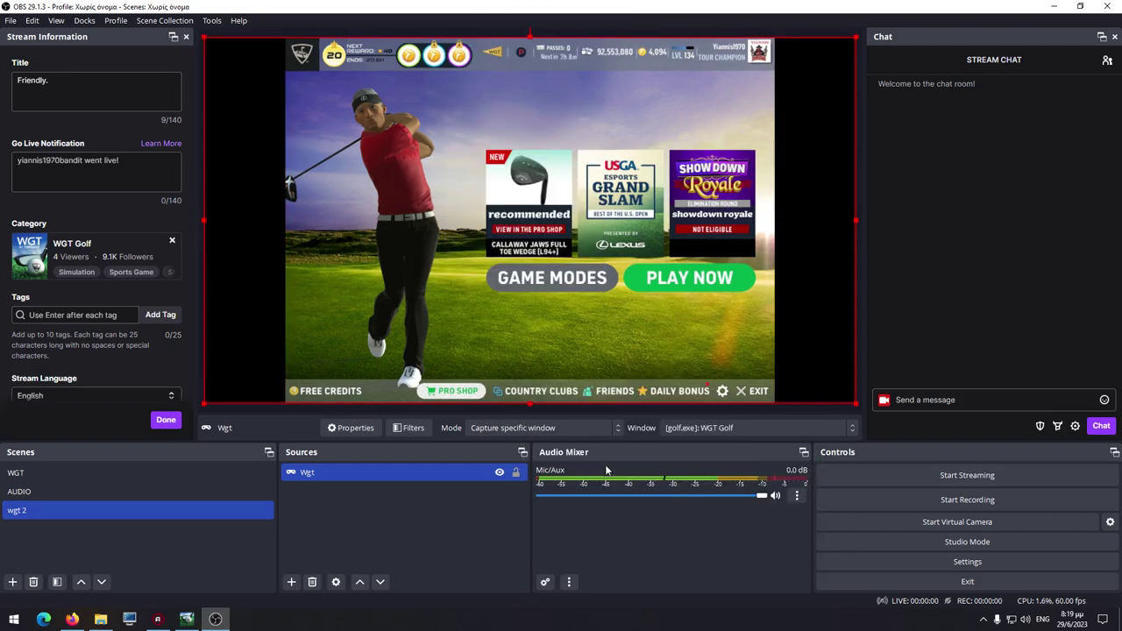